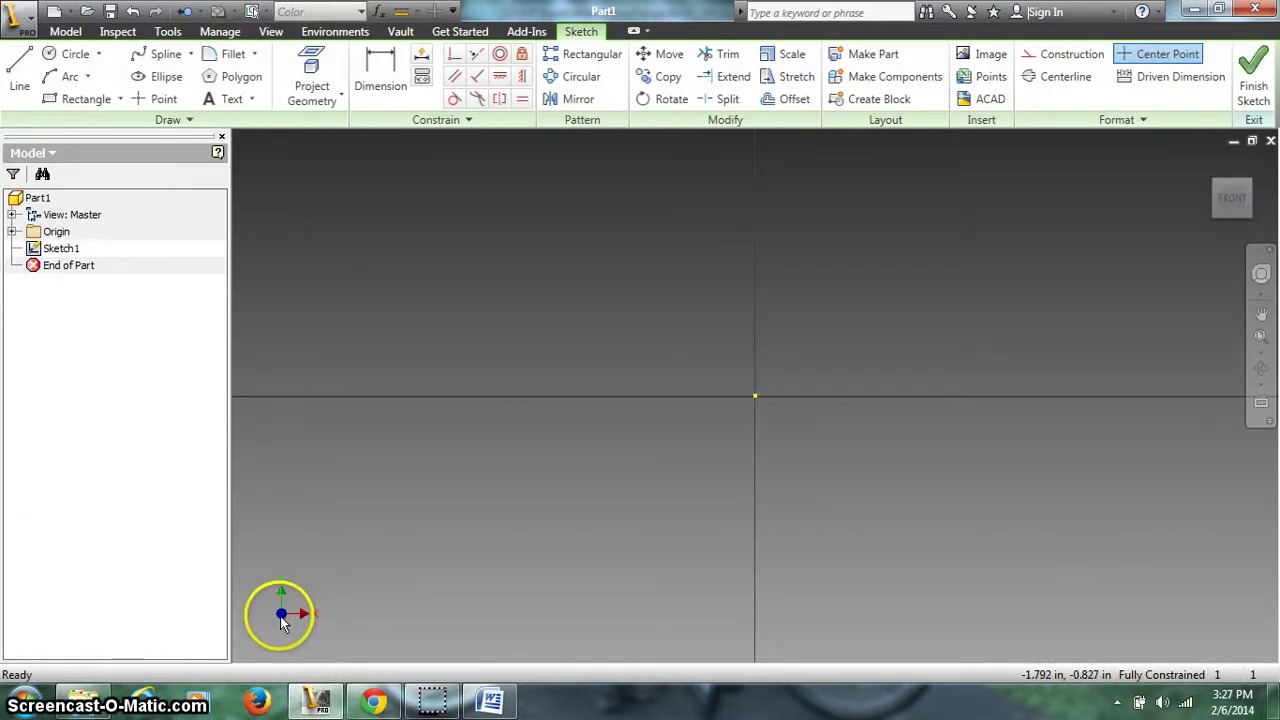
# - Sketch a rectangle about 1.19 in wide and 0.55 in high with its lower-left corner at the origin
pyautogui.click(80, 99)
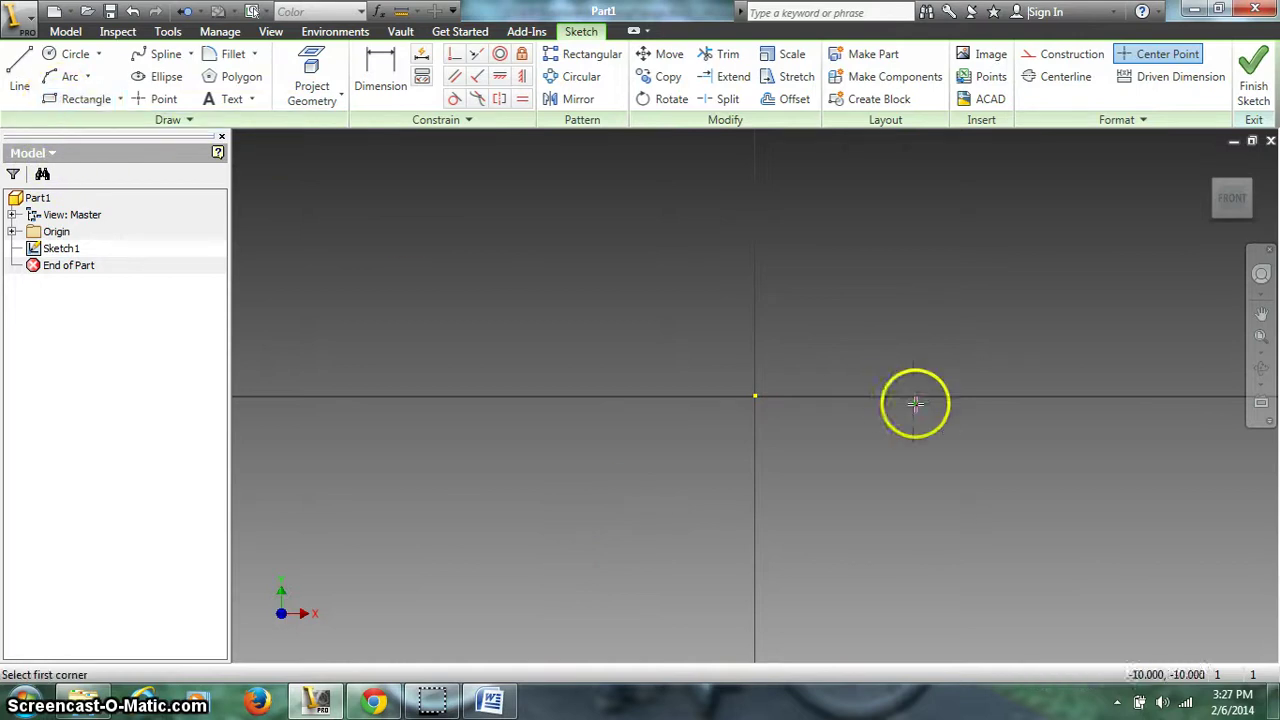
pyautogui.click(756, 397)
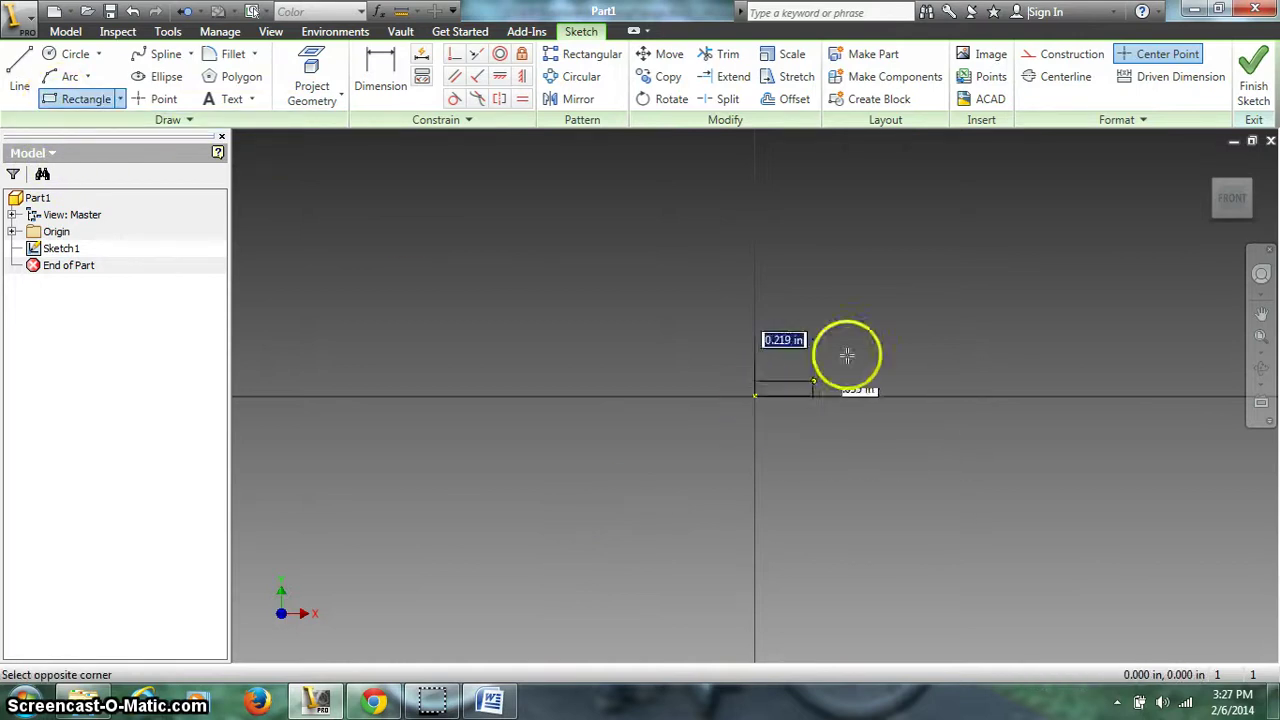
pyautogui.click(1071, 249)
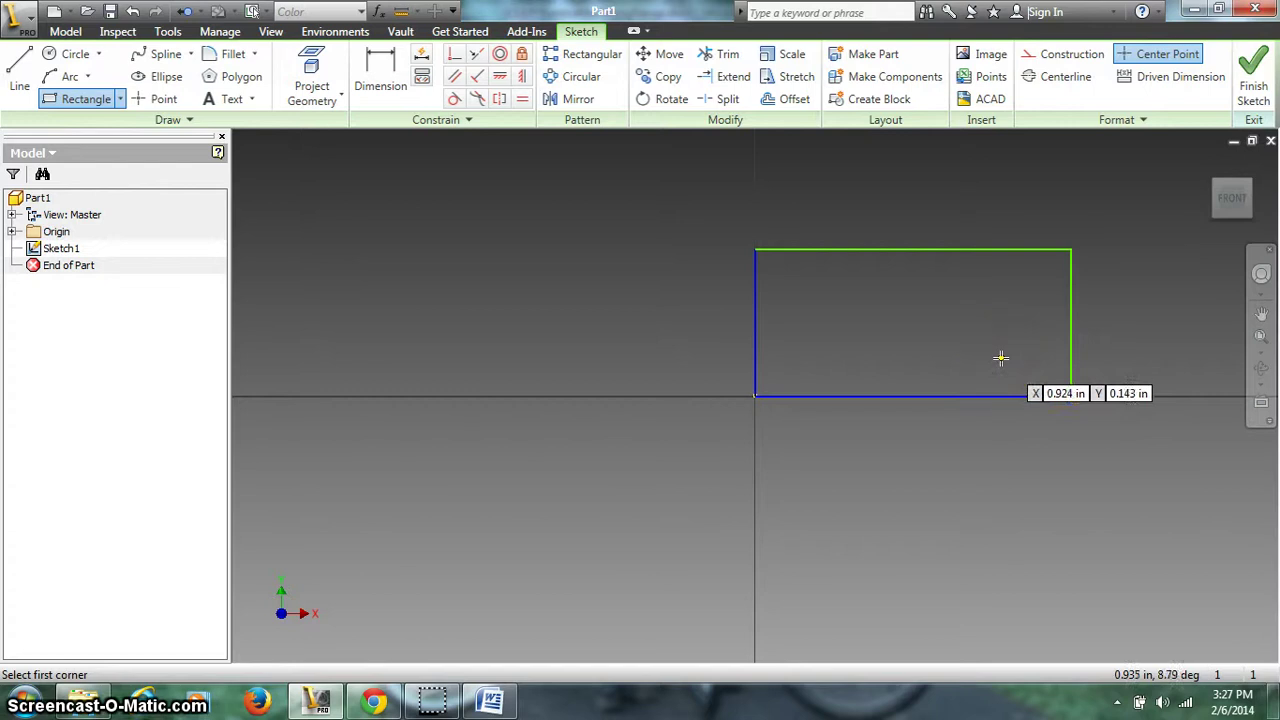
# - Dimension the rectangle's left edge and set its height to 2 in
pyautogui.click(380, 75)
pyautogui.click(752, 346)
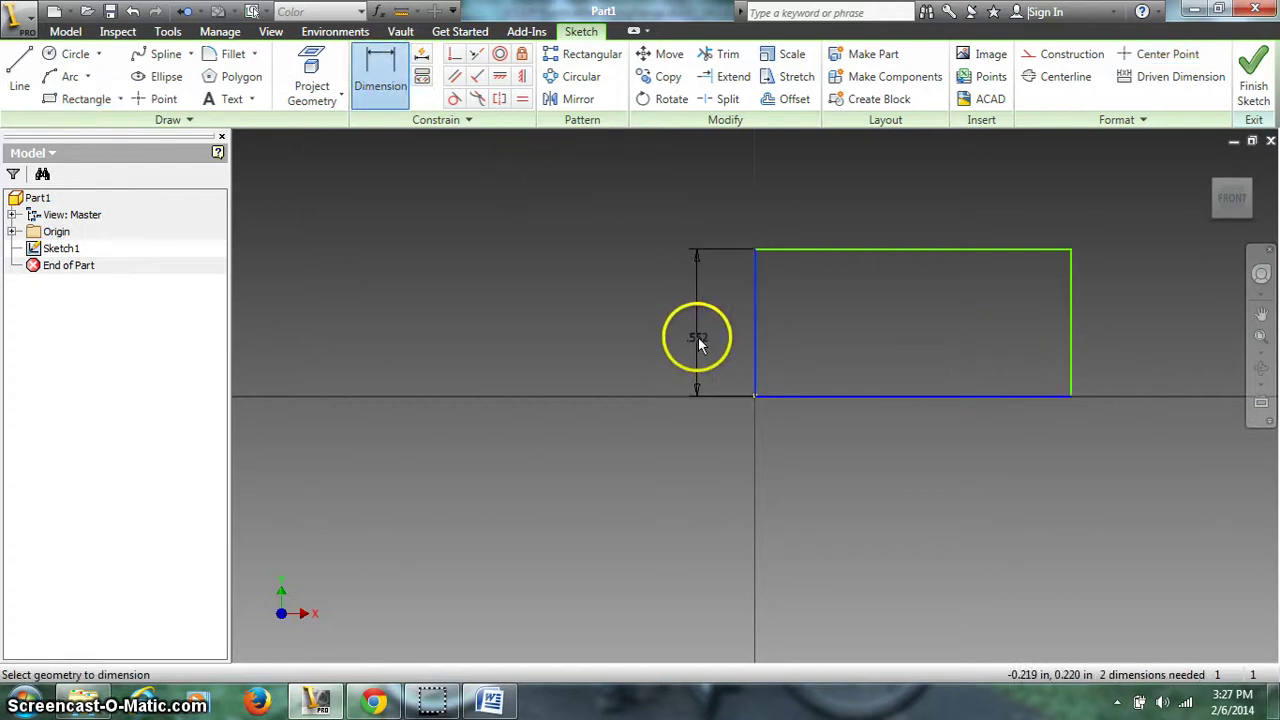
pyautogui.click(700, 343)
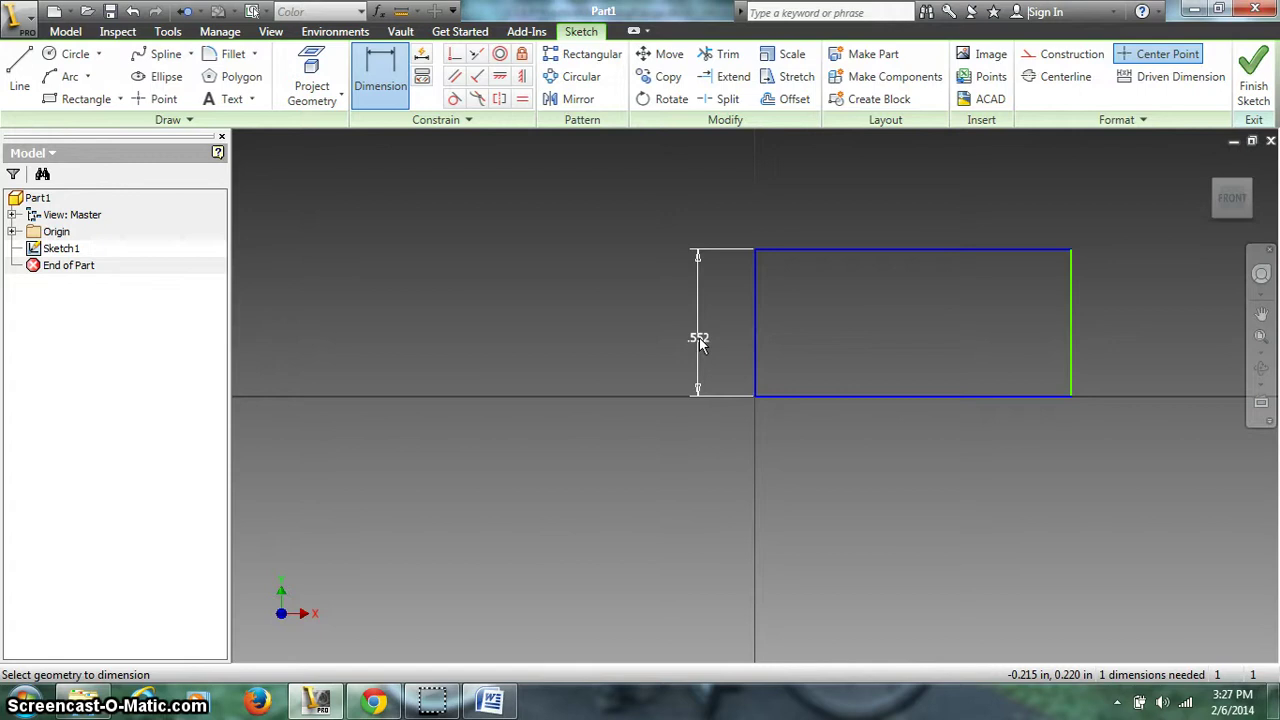
pyautogui.doubleClick(700, 340)
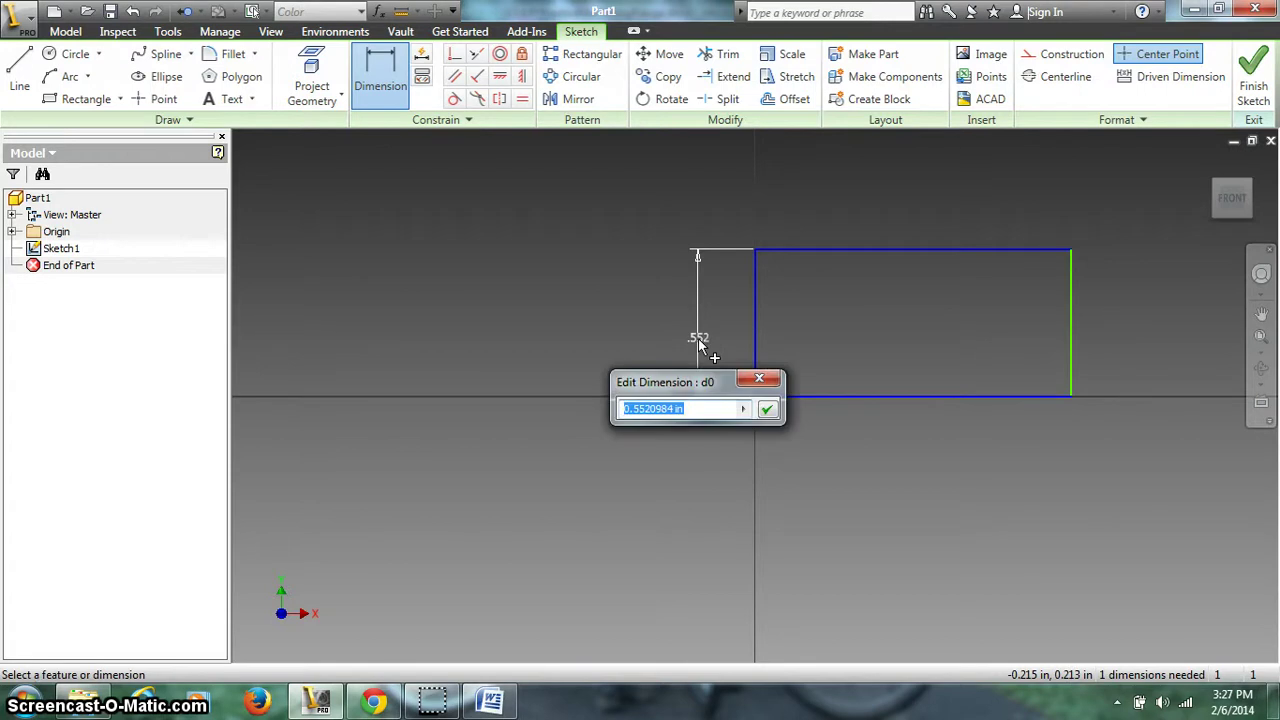
pyautogui.write('2')
pyautogui.click(768, 408)
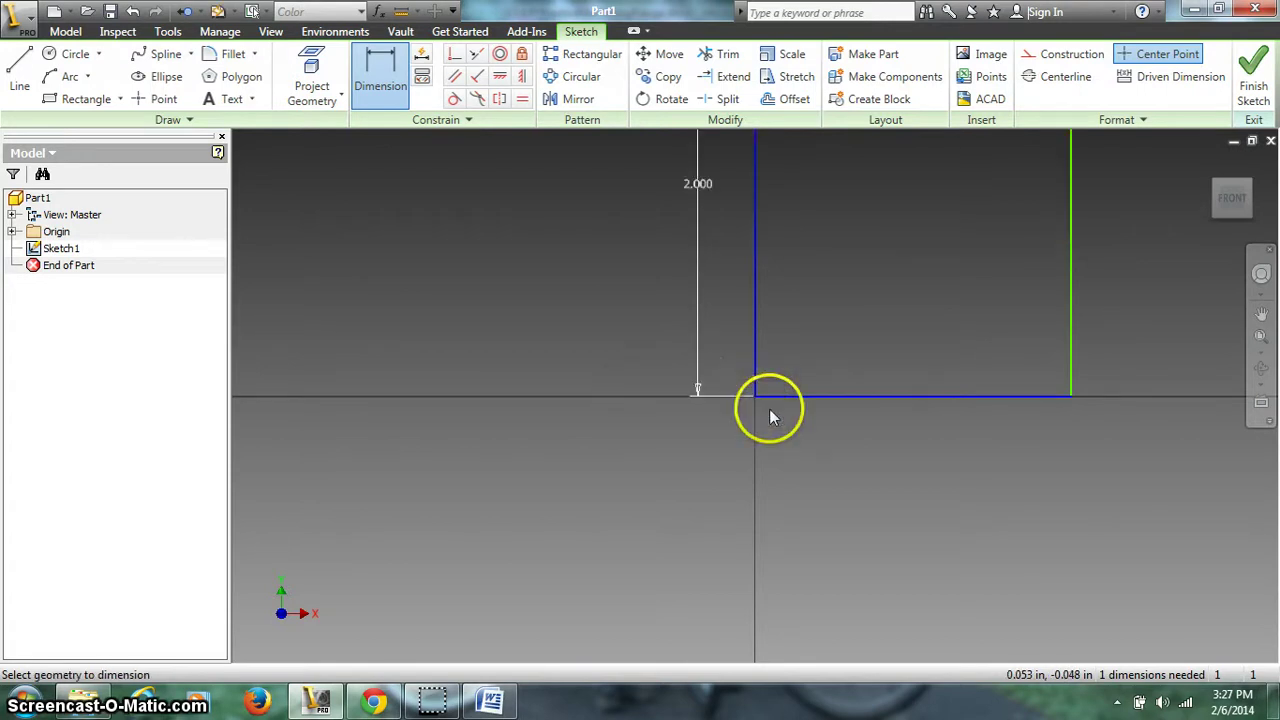
# - Dimension the rectangle's bottom edge, set its width to 3 in, and finish the sketch
pyautogui.click(847, 400)
pyautogui.click(848, 427)
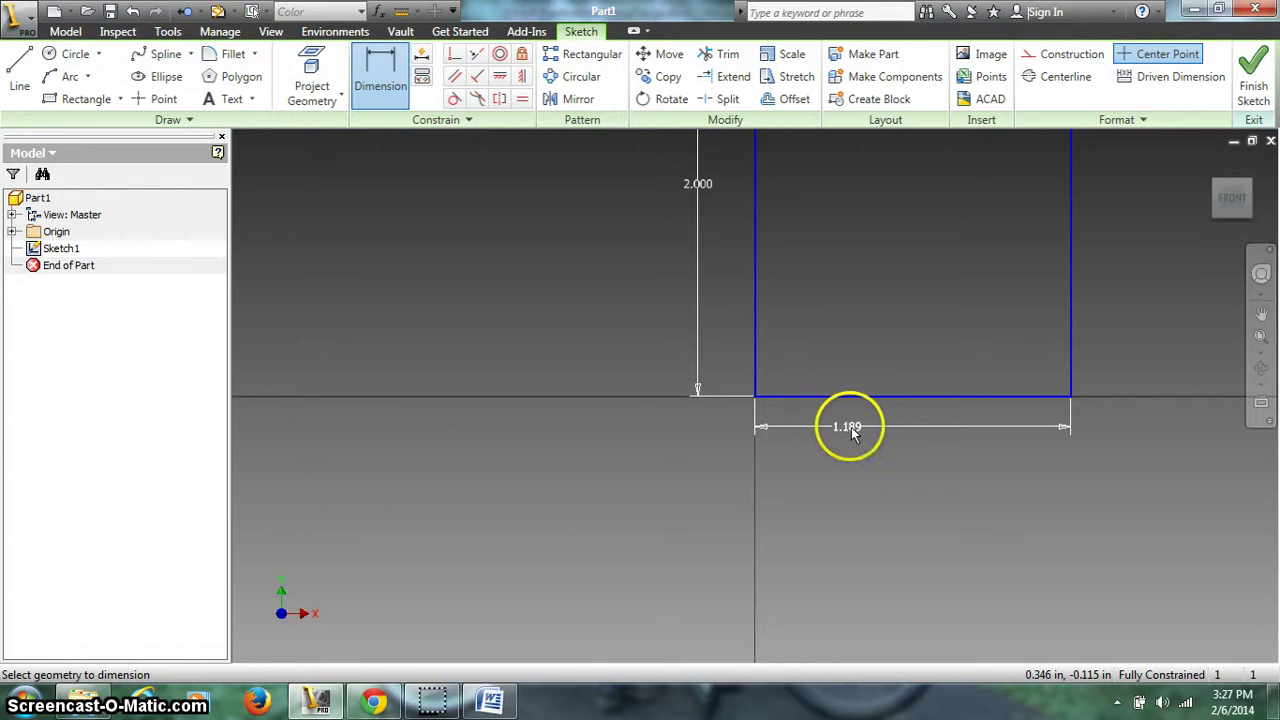
pyautogui.doubleClick(852, 428)
pyautogui.write('3')
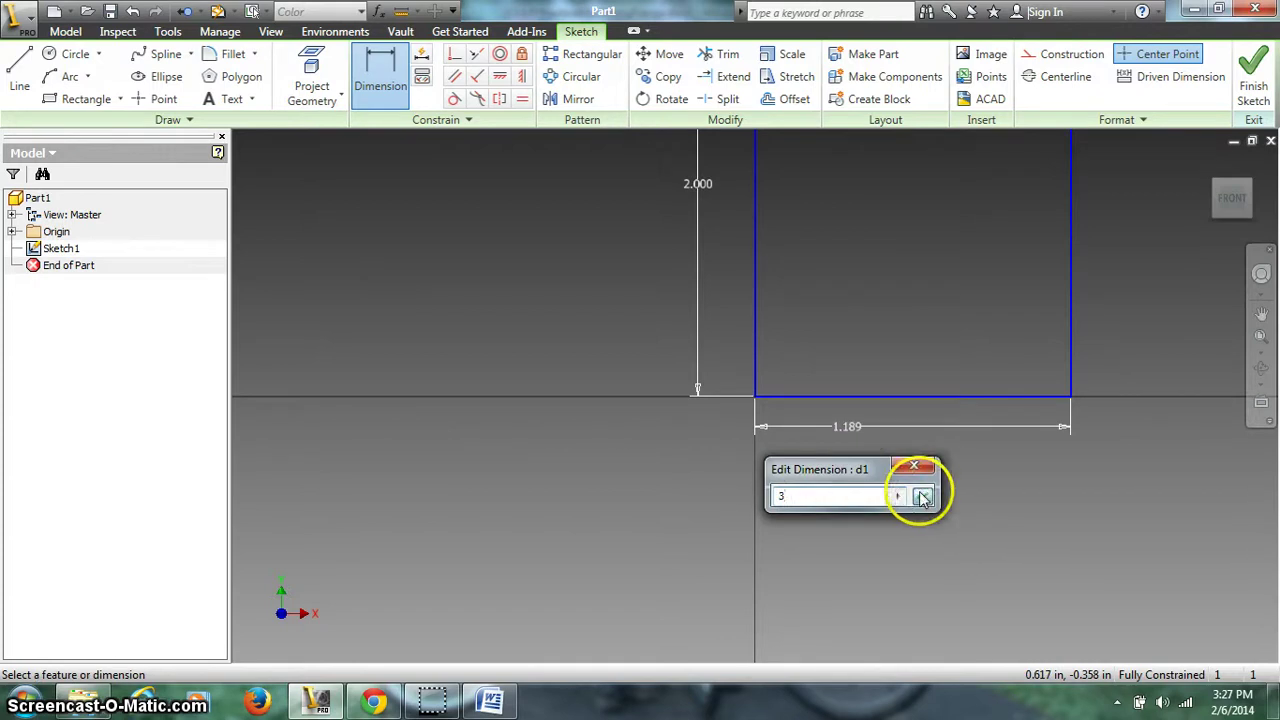
pyautogui.click(939, 491)
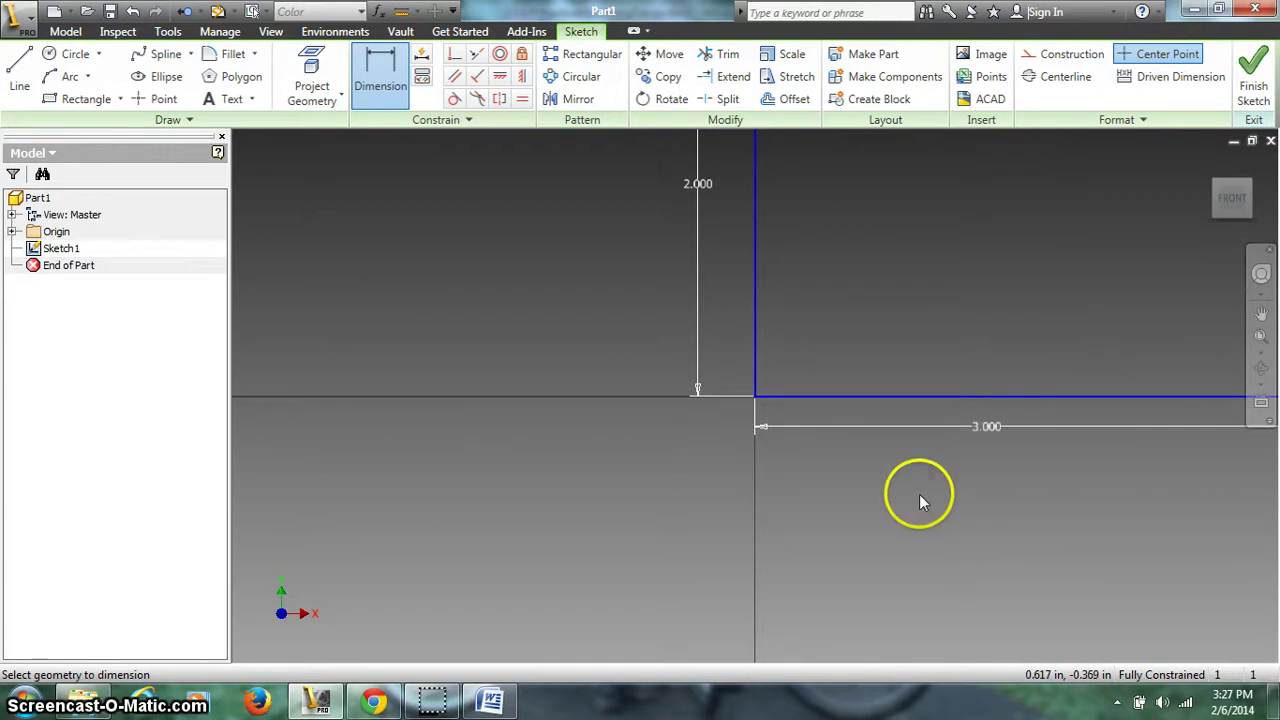
pyautogui.click(1255, 86)
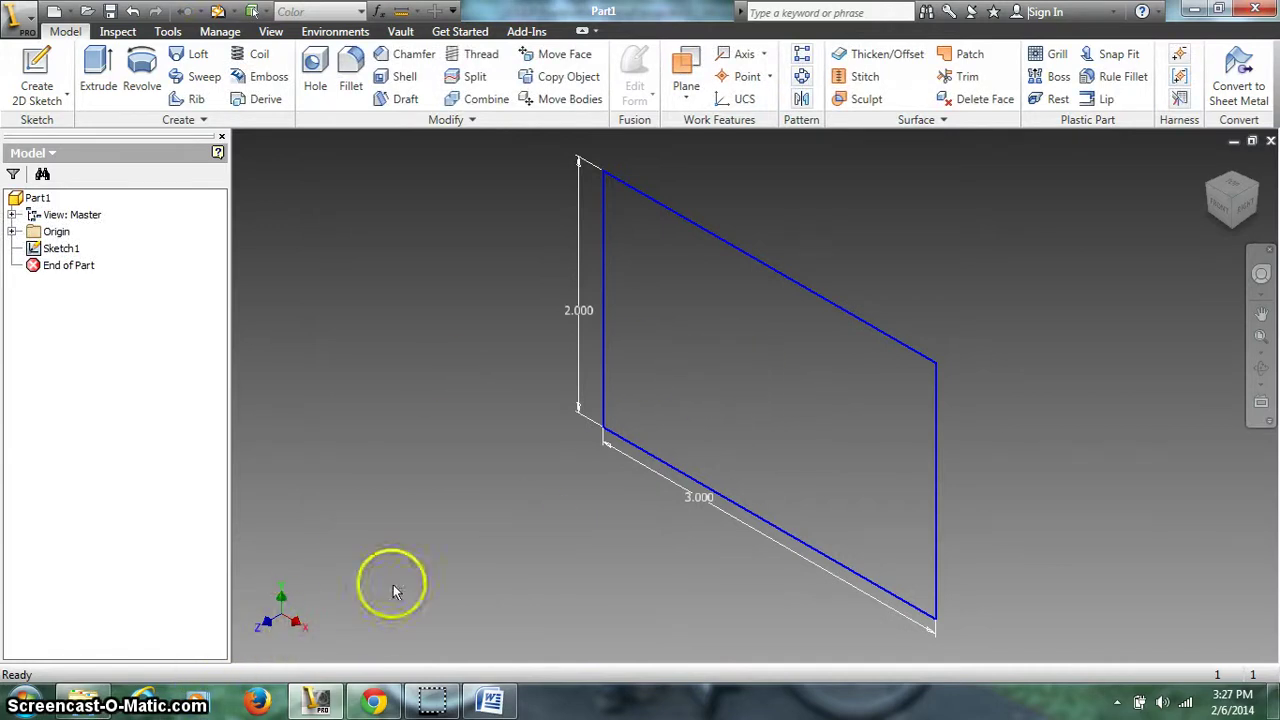
# - Extrude the rectangle 2 in as a new solid in the reversed direction, backwards from the sketch plane
pyautogui.click(98, 68)
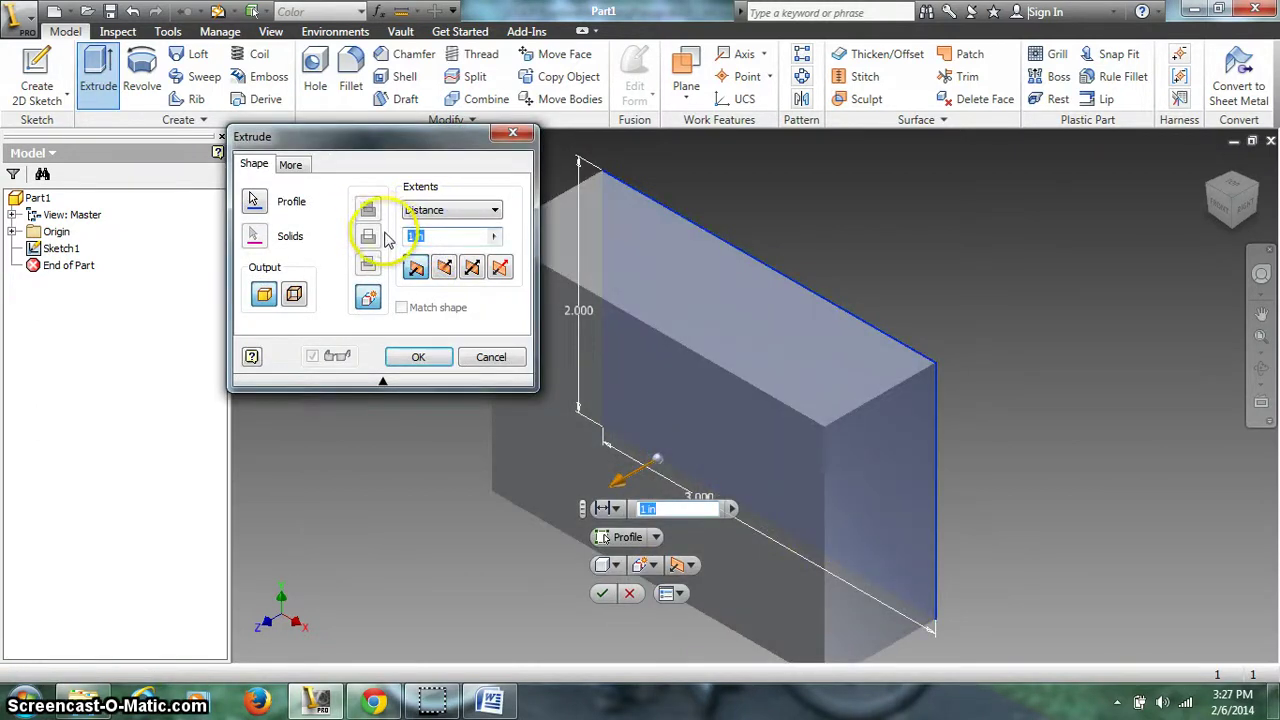
pyautogui.write('3')
pyautogui.click(445, 268)
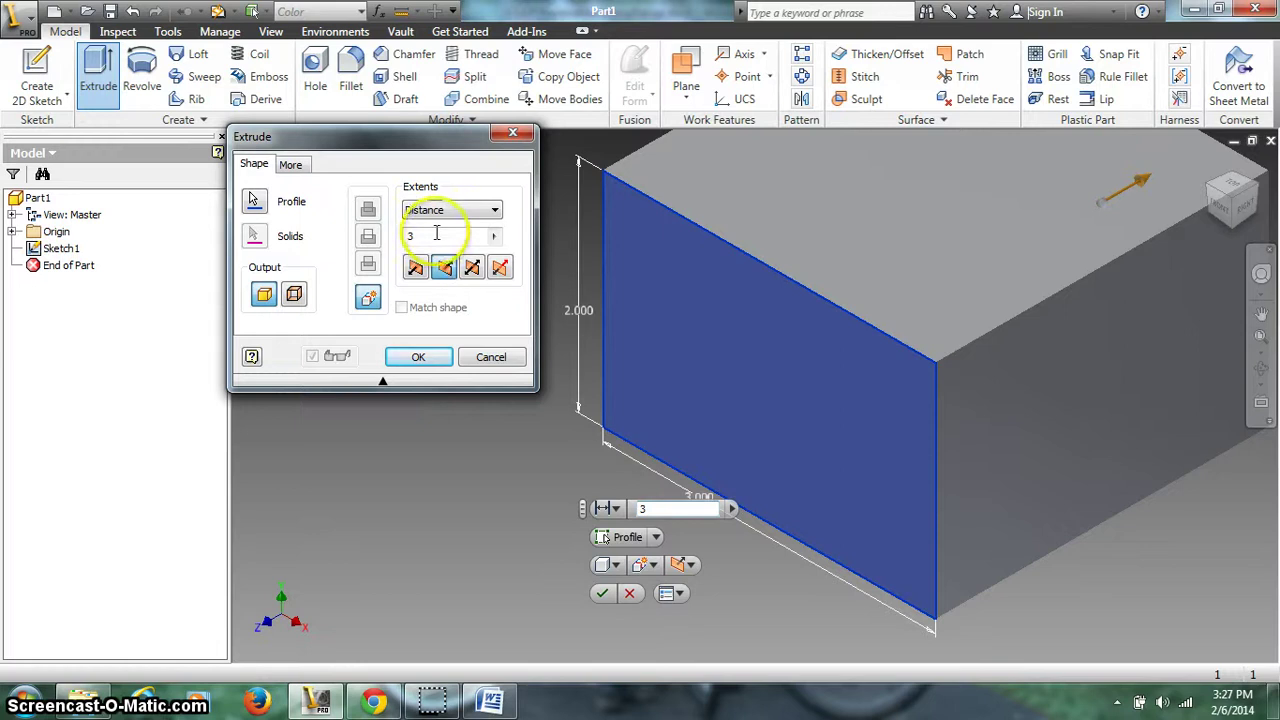
pyautogui.doubleClick(436, 234)
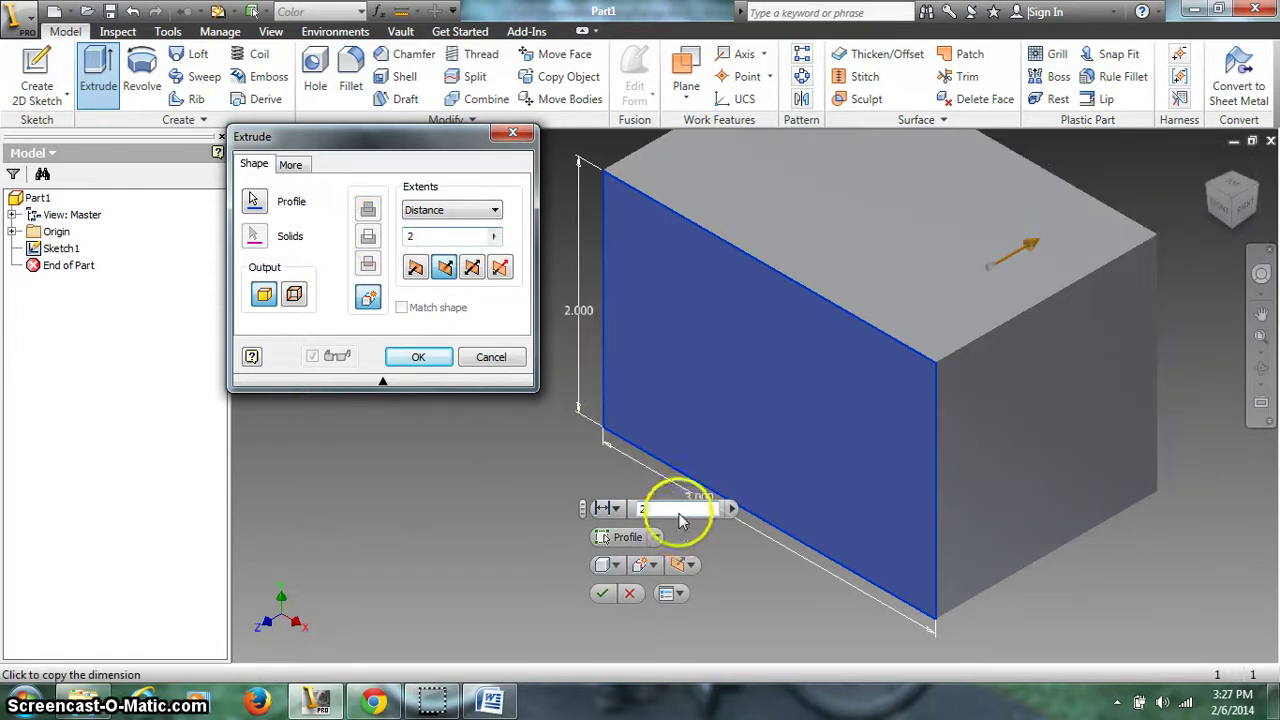
pyautogui.click(416, 360)
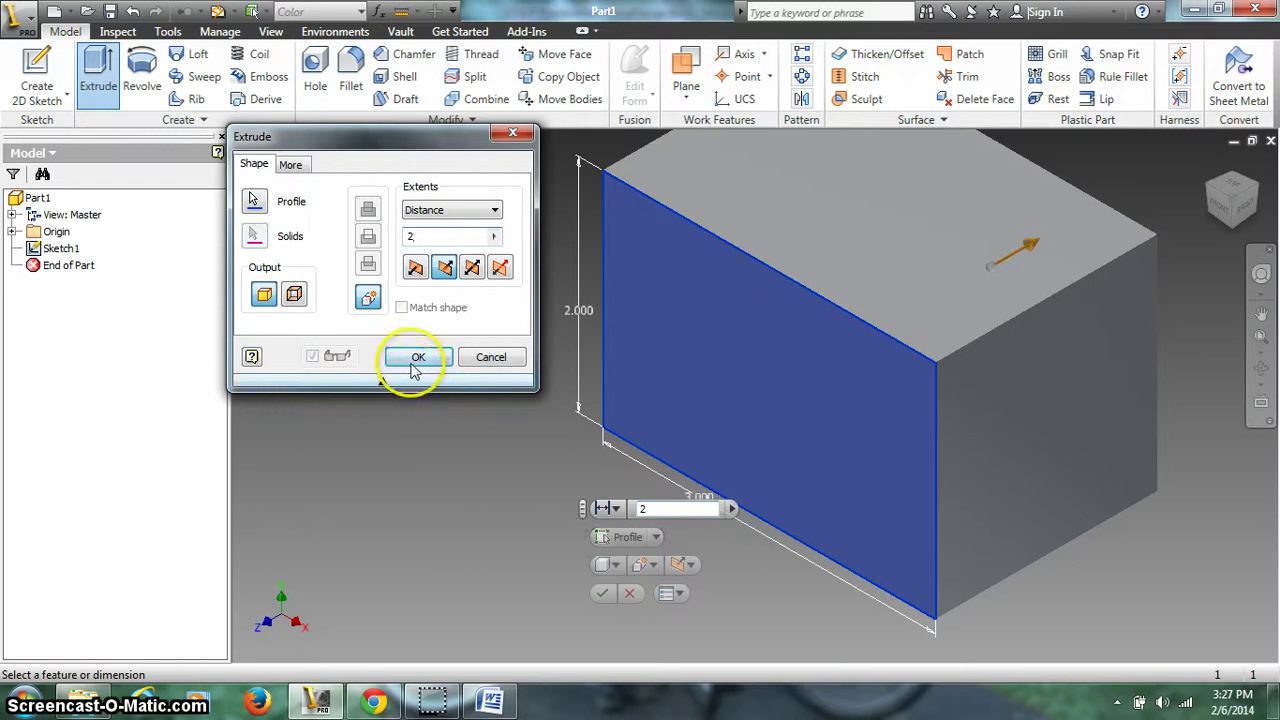
# - Face the block's front side and set that view as the Top view
pyautogui.click(1217, 208)
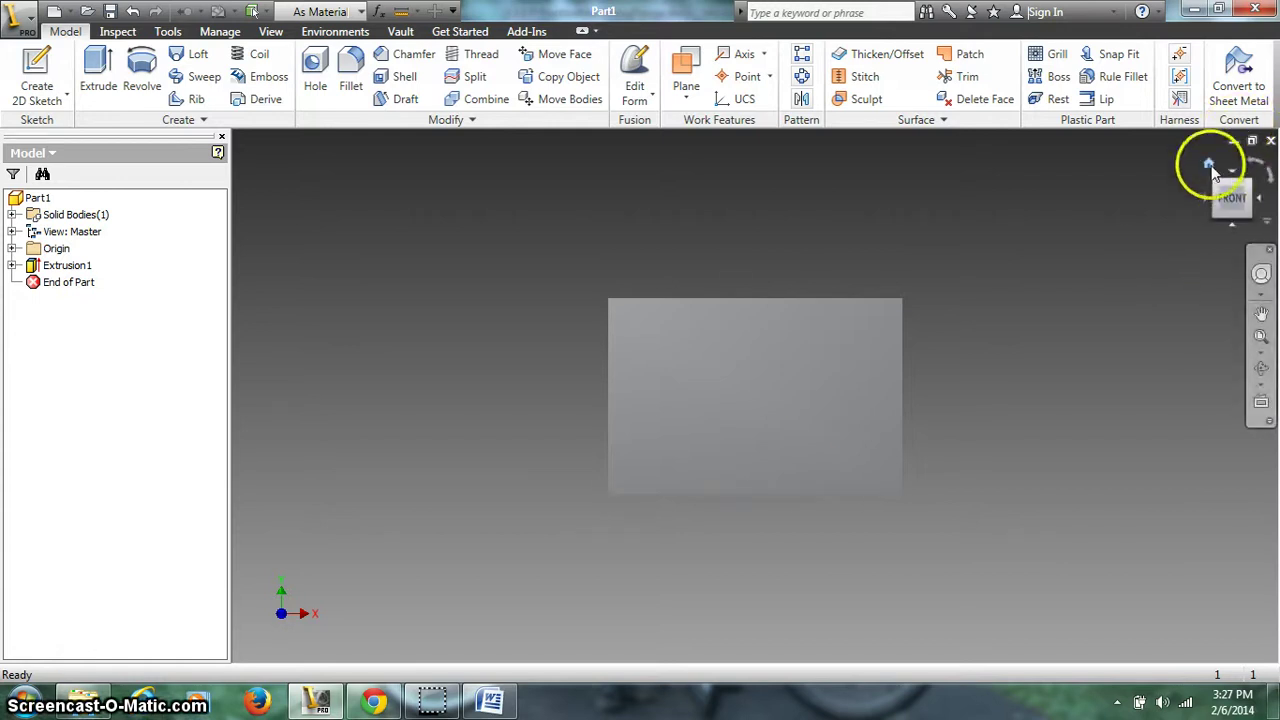
pyautogui.click(1209, 166)
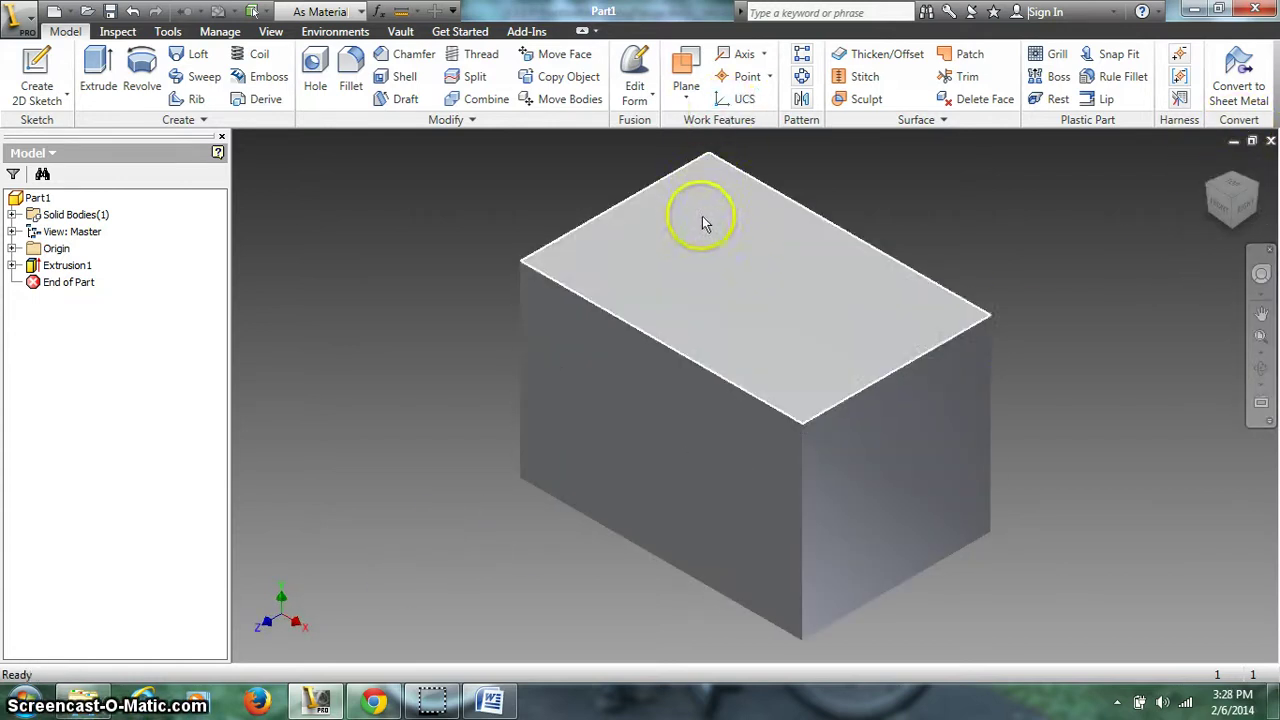
pyautogui.click(1222, 207)
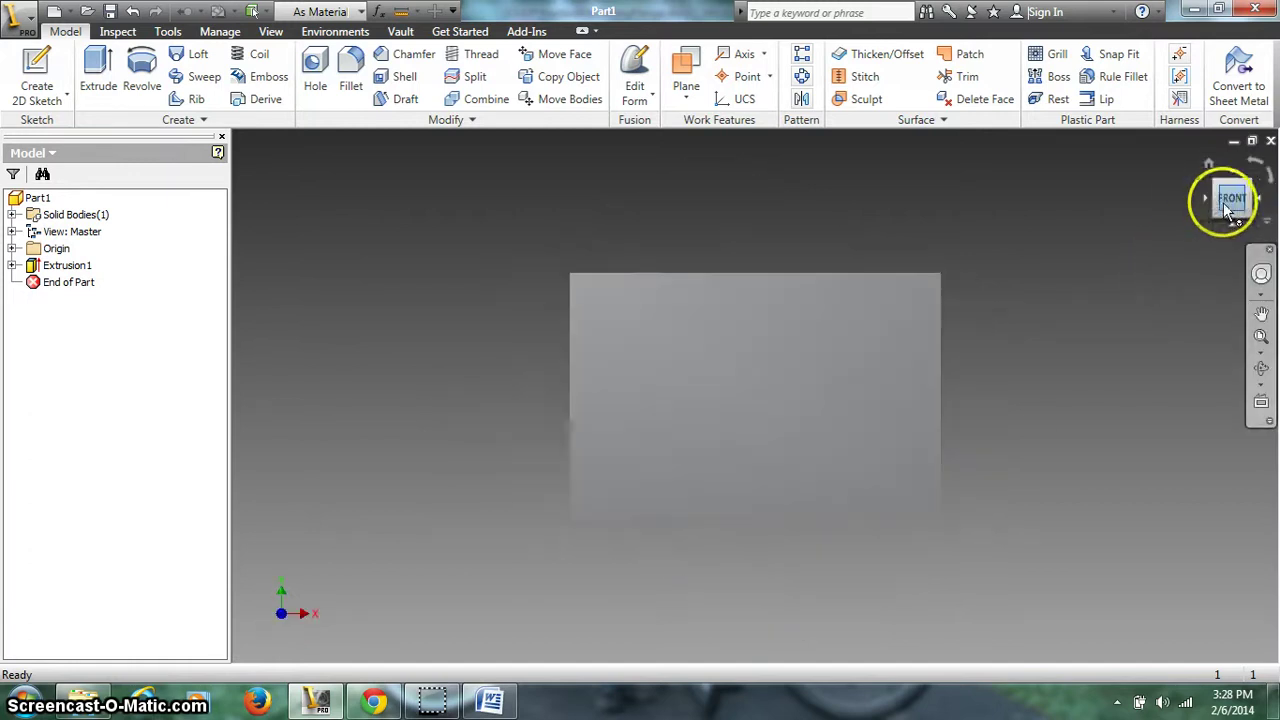
pyautogui.rightClick(1234, 202)
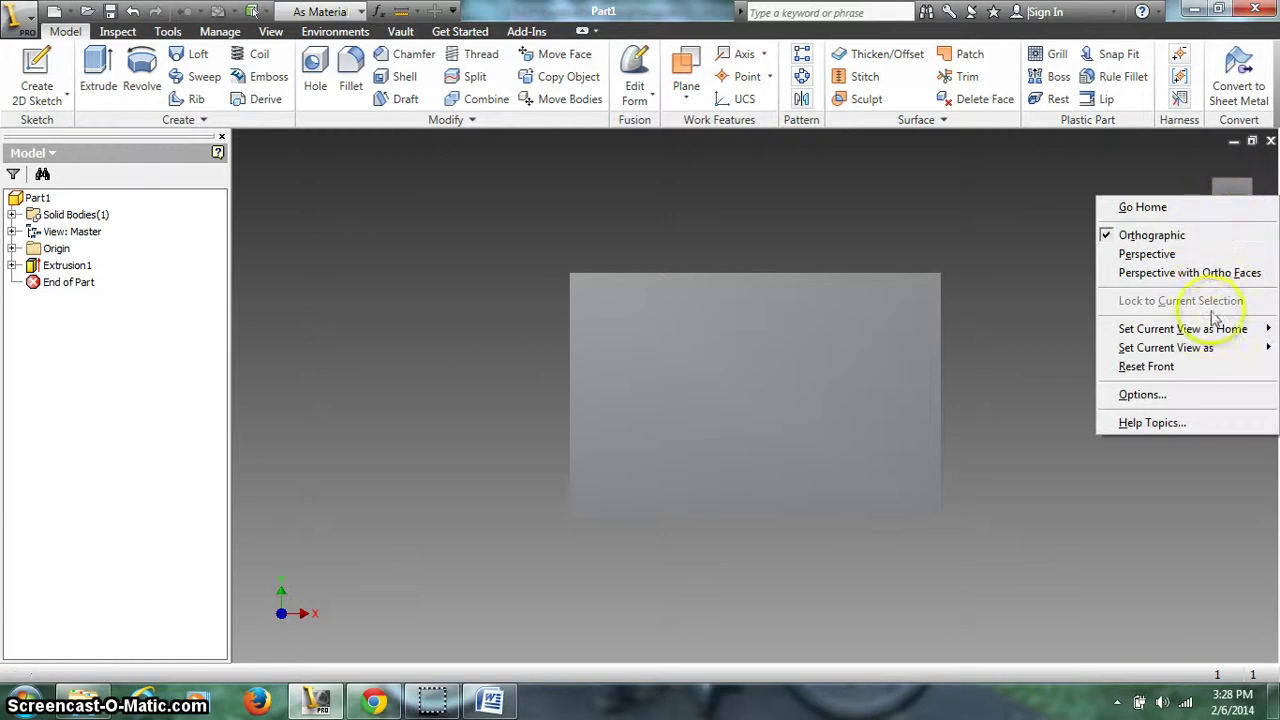
pyautogui.moveTo(1215, 333)
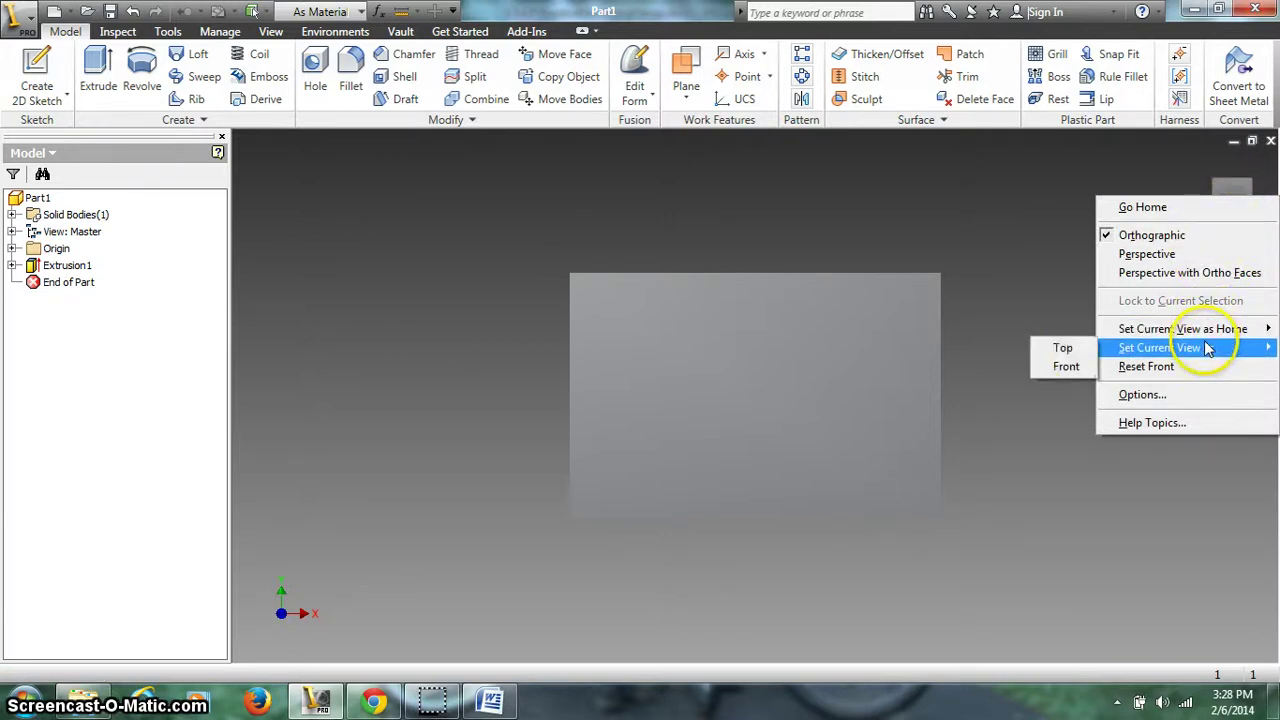
pyautogui.click(1083, 352)
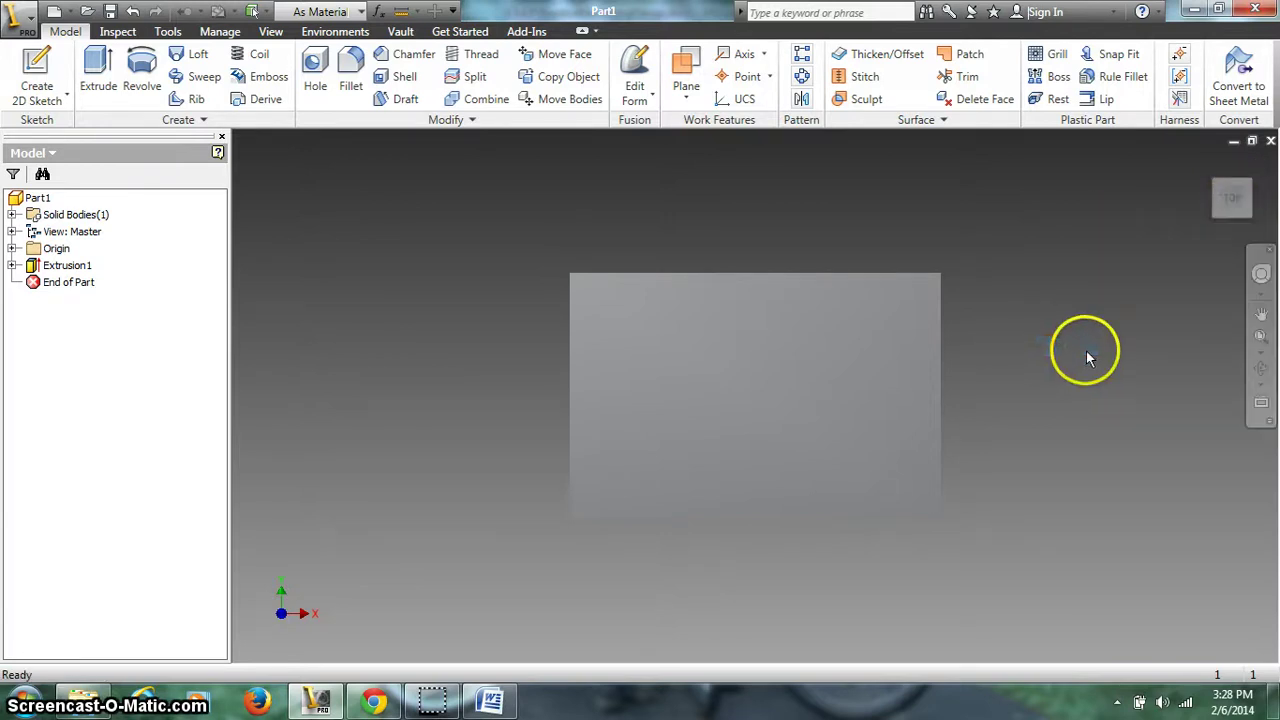
# - Show the block in an isometric view of its Top, Front and Right sides and set it as Home with Fit to View
pyautogui.click(1237, 222)
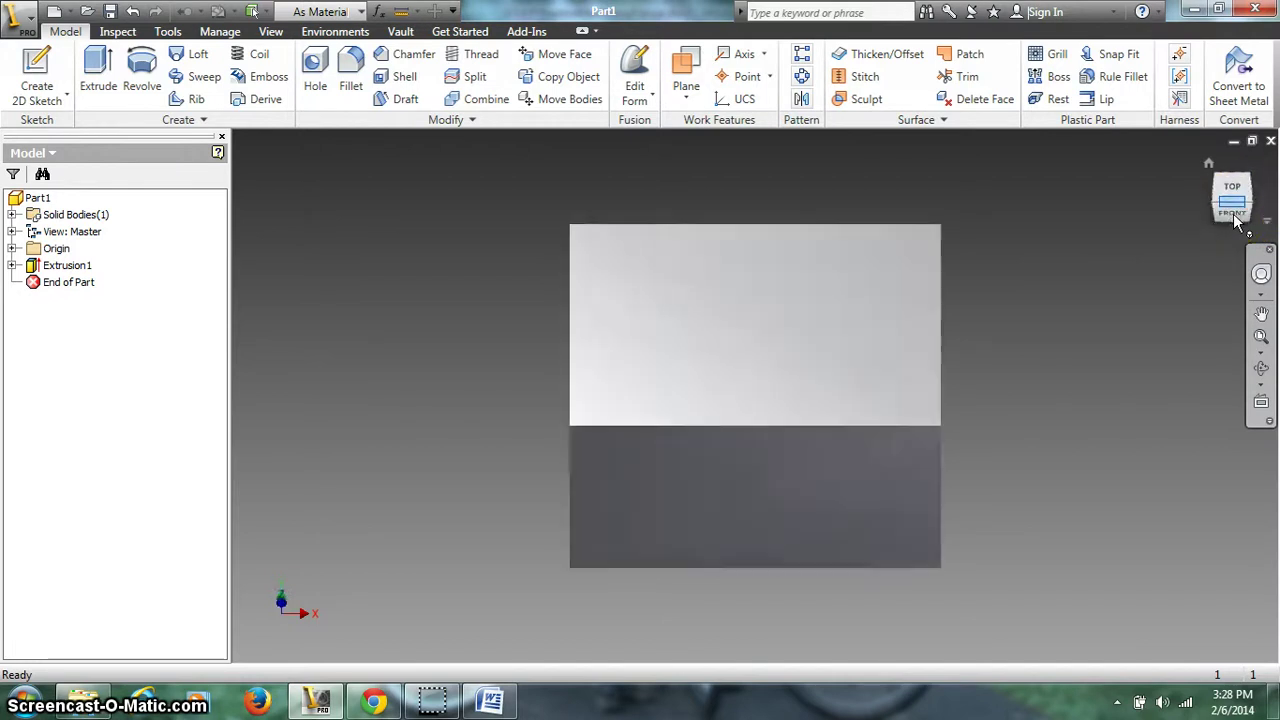
pyautogui.click(1250, 202)
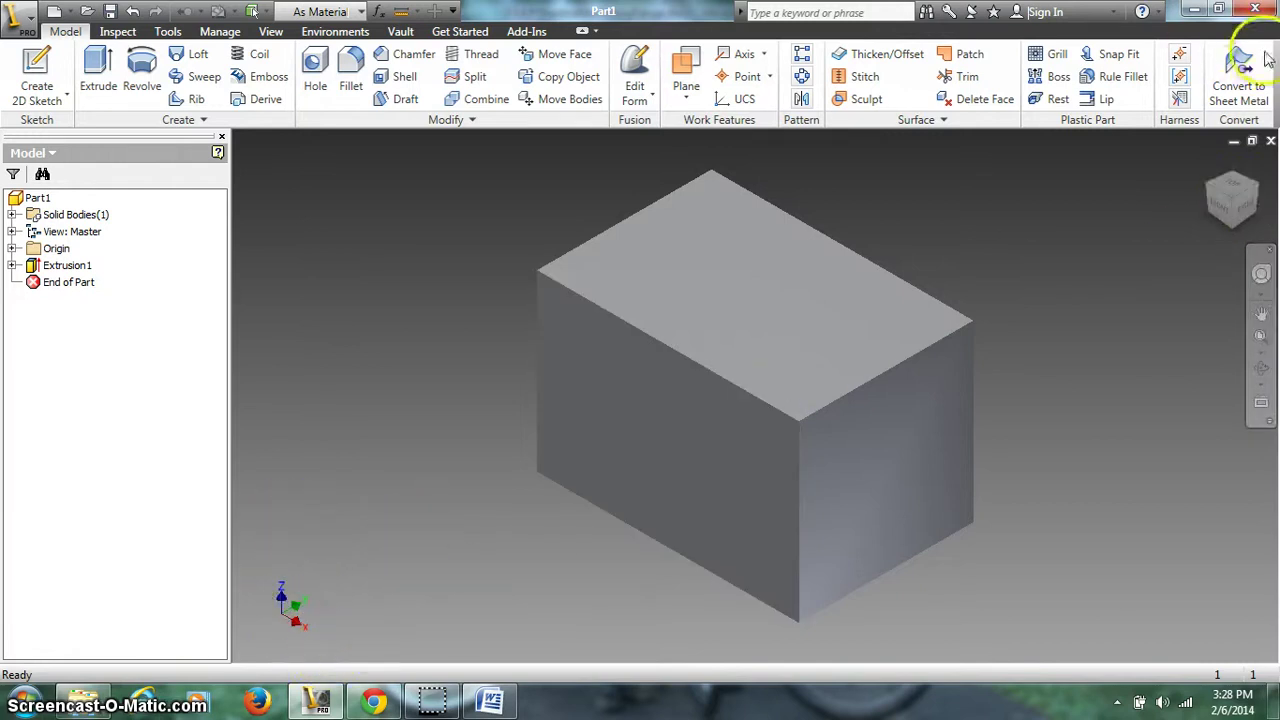
pyautogui.rightClick(1240, 203)
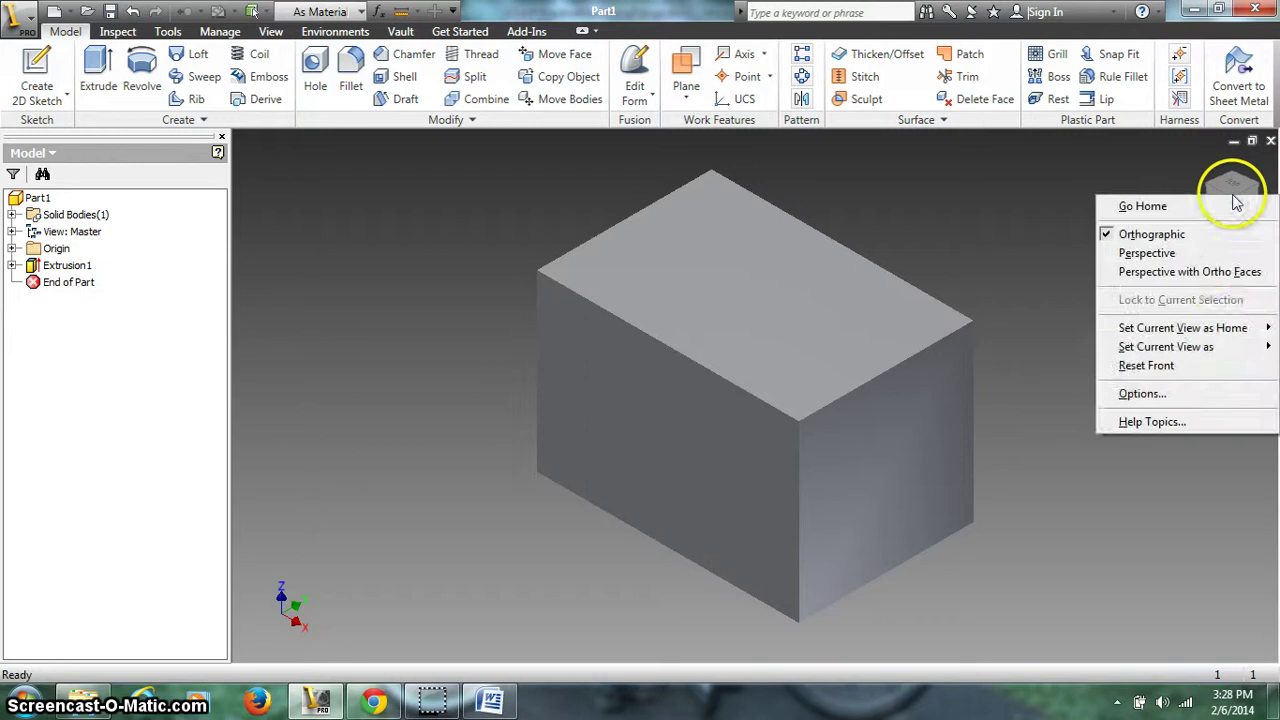
pyautogui.moveTo(1150, 330)
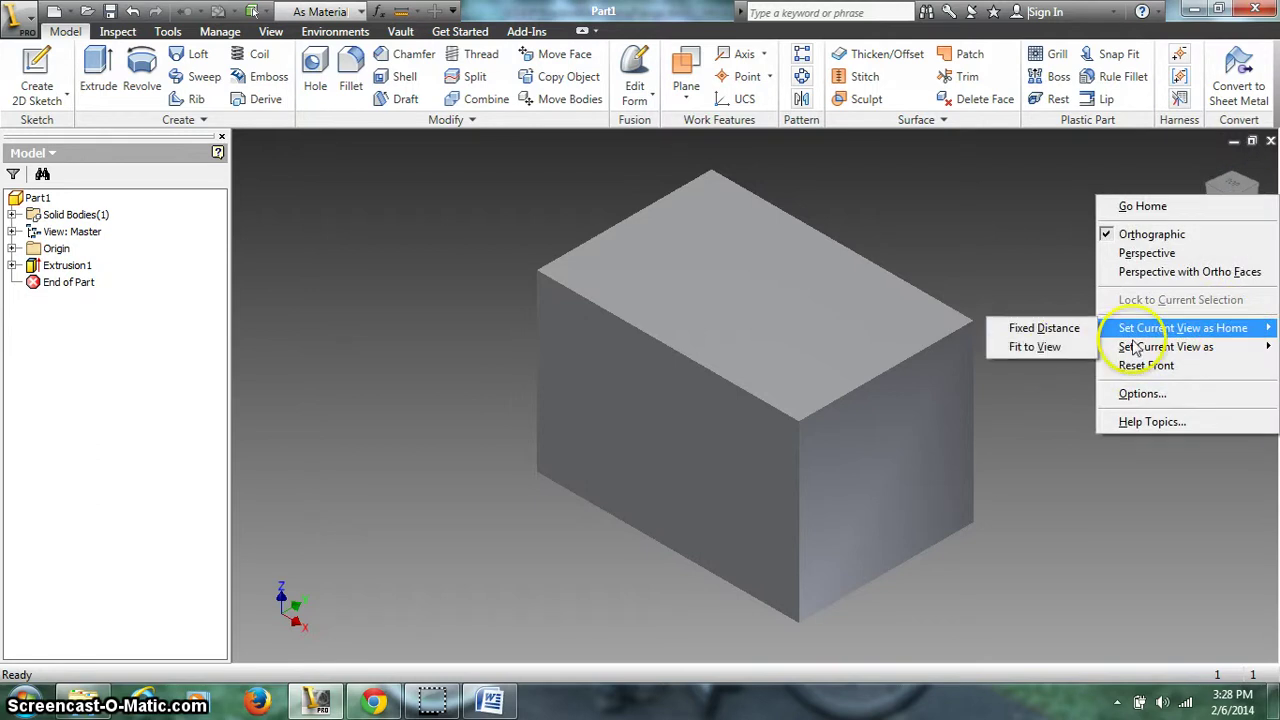
pyautogui.click(1064, 346)
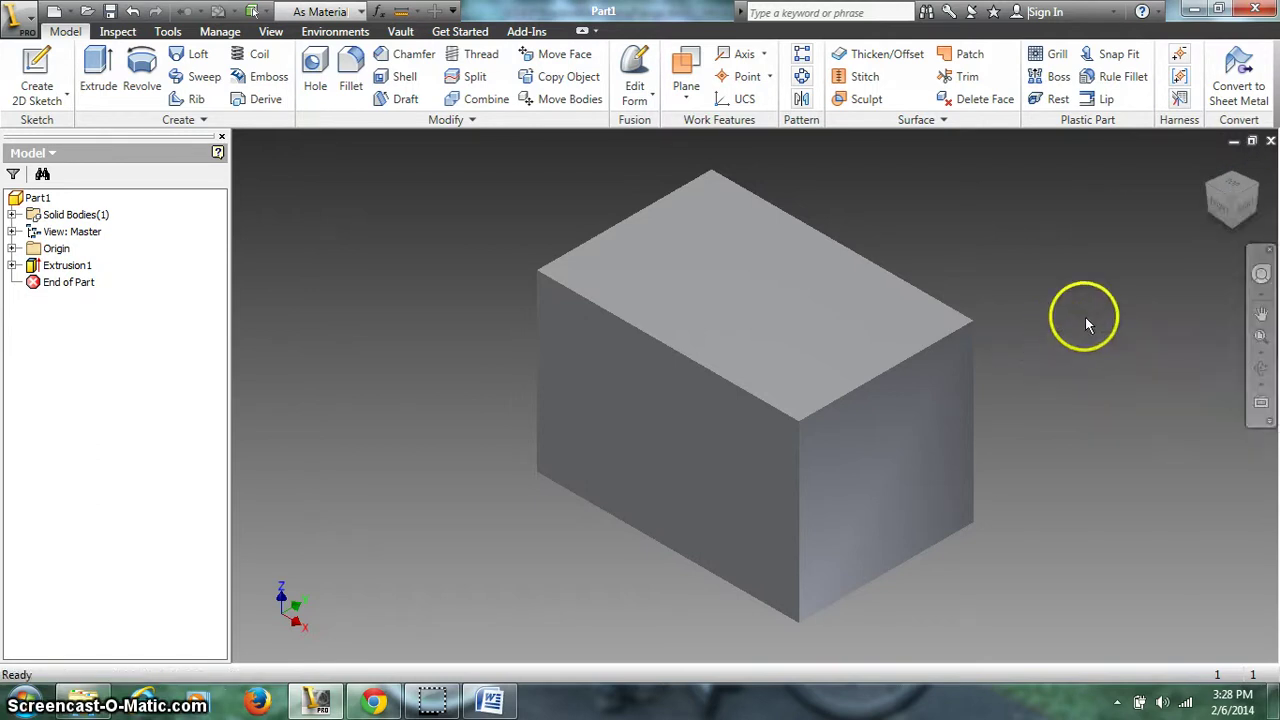
# - Check the new Home view by orbiting the block and restoring Home, and face the block's Top side
pyautogui.moveTo(1234, 214)
pyautogui.mouseDown()
pyautogui.moveTo(1220, 649)
pyautogui.moveTo(809, 537)
pyautogui.moveTo(1134, 408)
pyautogui.mouseUp()
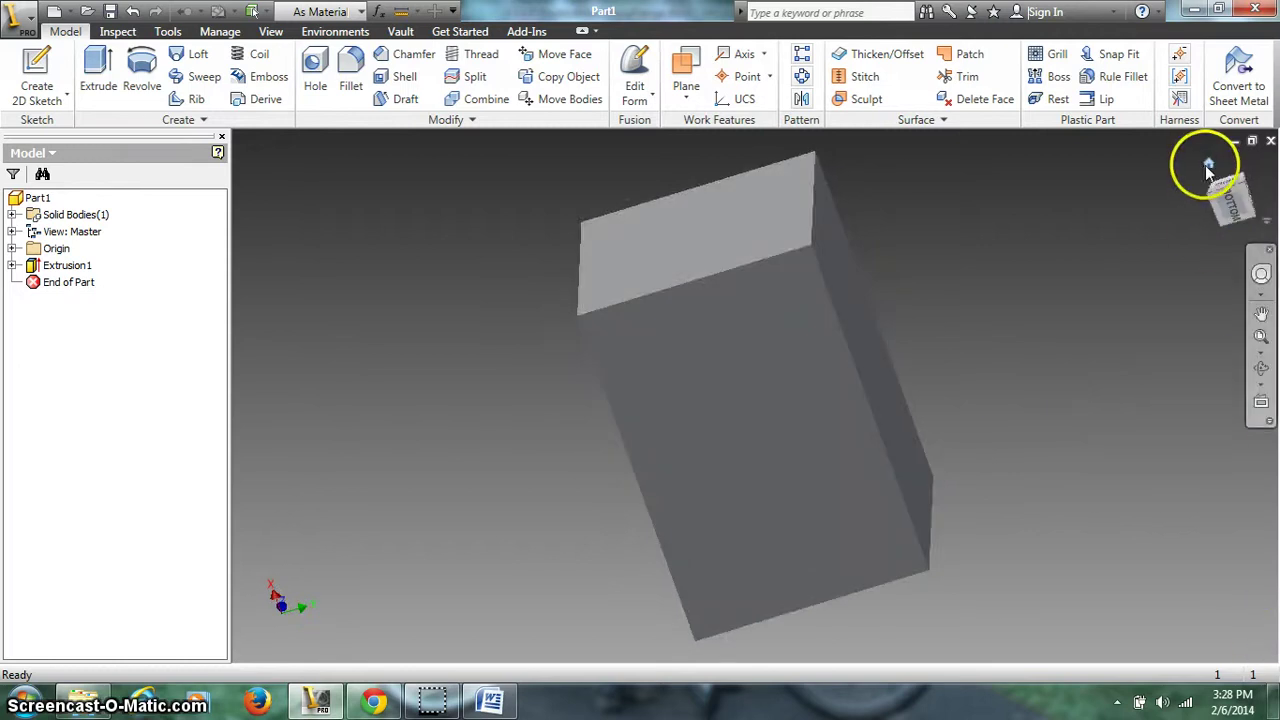
pyautogui.click(1207, 165)
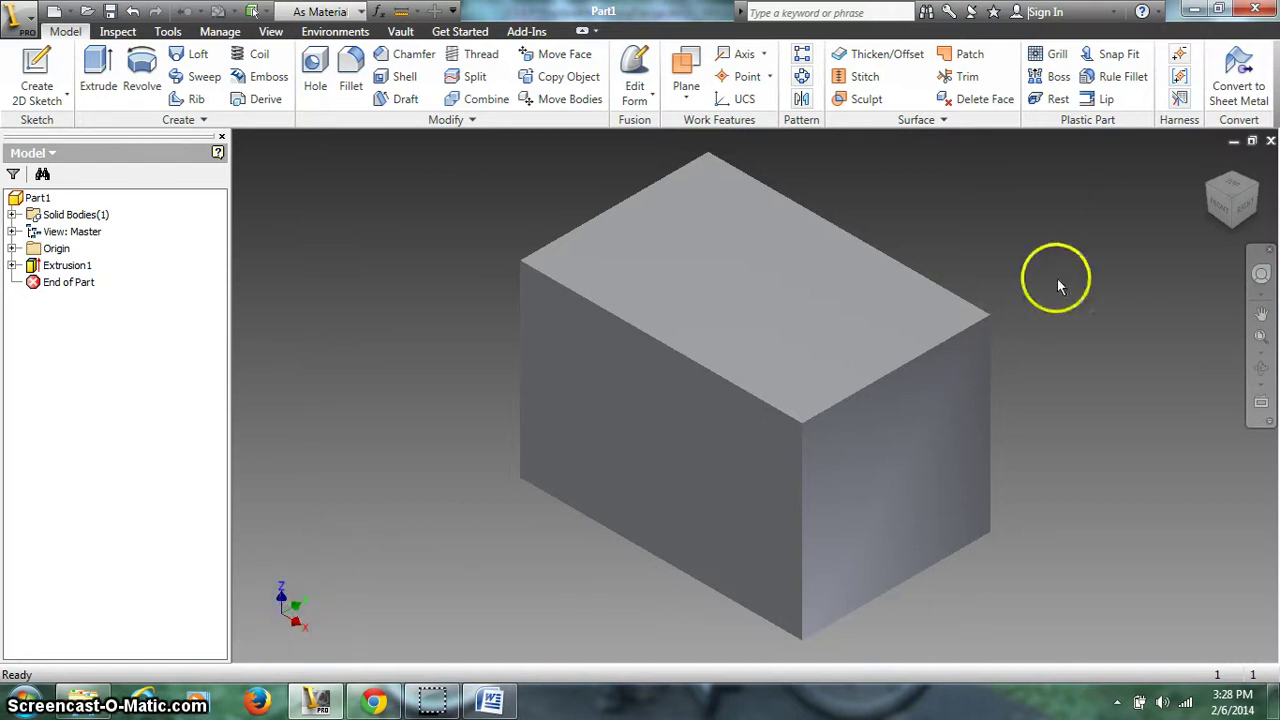
pyautogui.click(1246, 198)
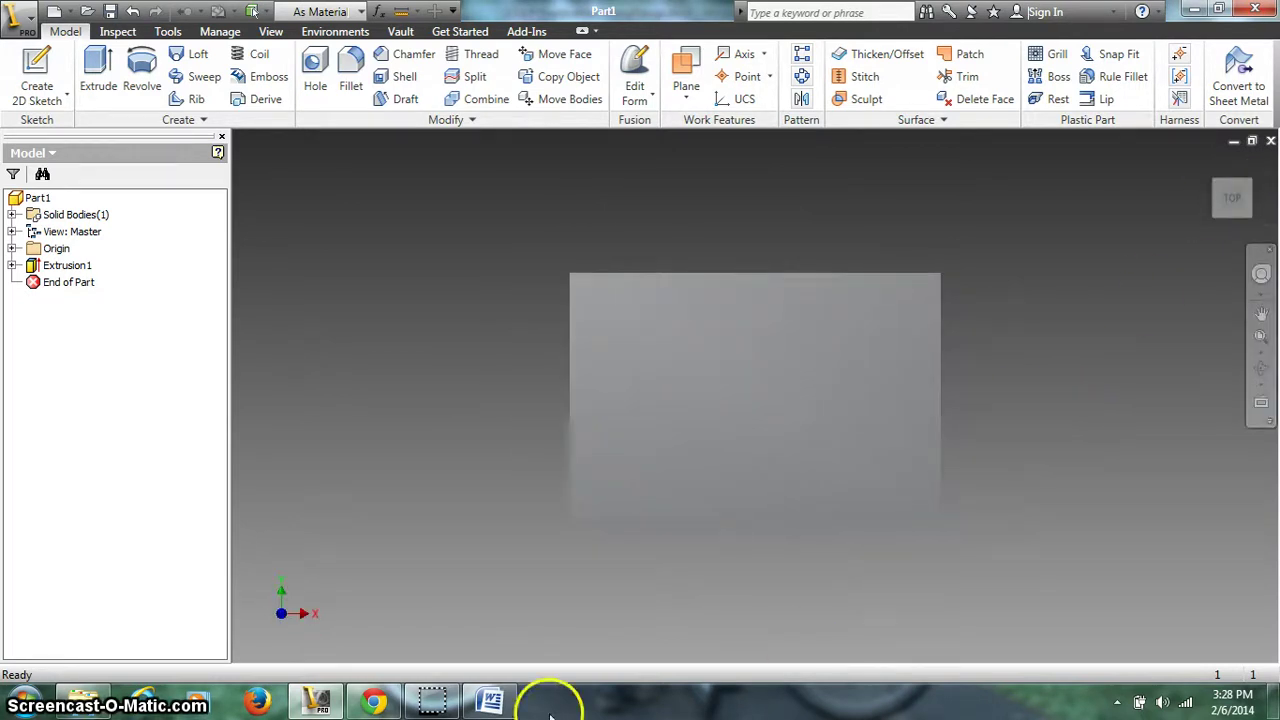
# - Switch to the Word document 2.3.4.P PracticeMachiningFlange.docx, examine the procedure and the dimensioned flange drawing, and return to Inventor
pyautogui.click(503, 703)
pyautogui.scroll(-3, 748, 472)
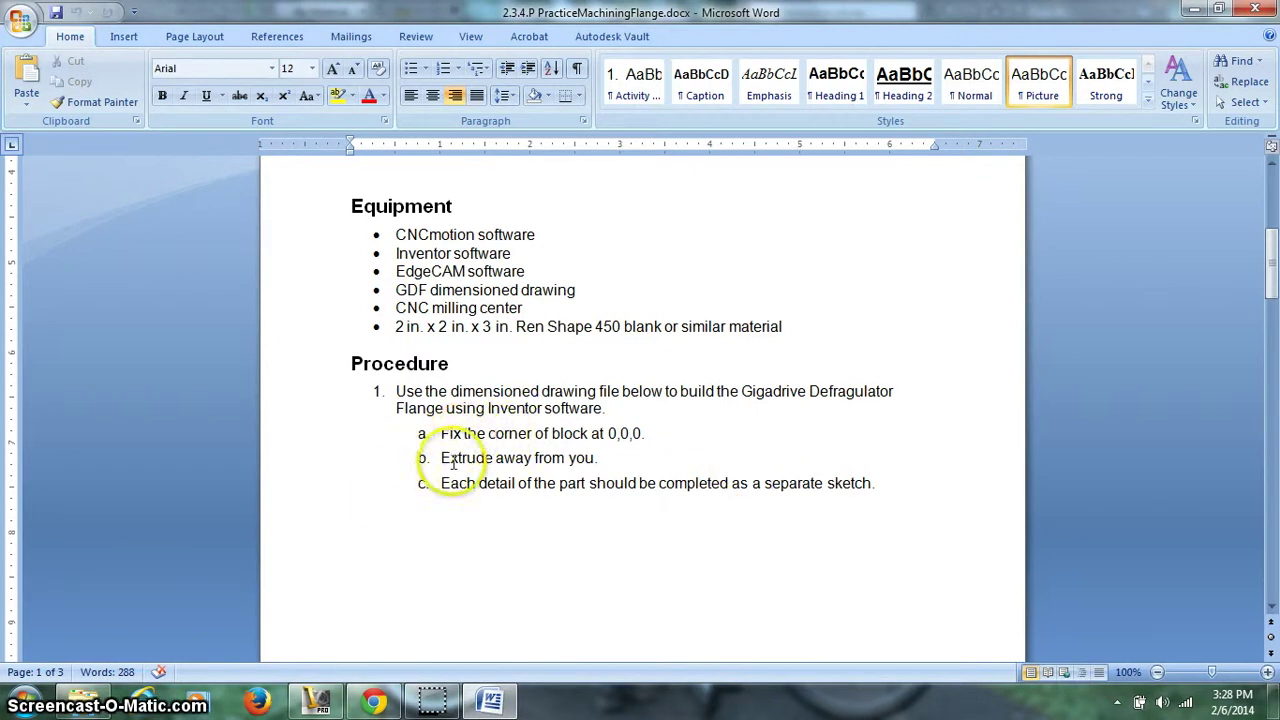
pyautogui.scroll(-7, 514, 491)
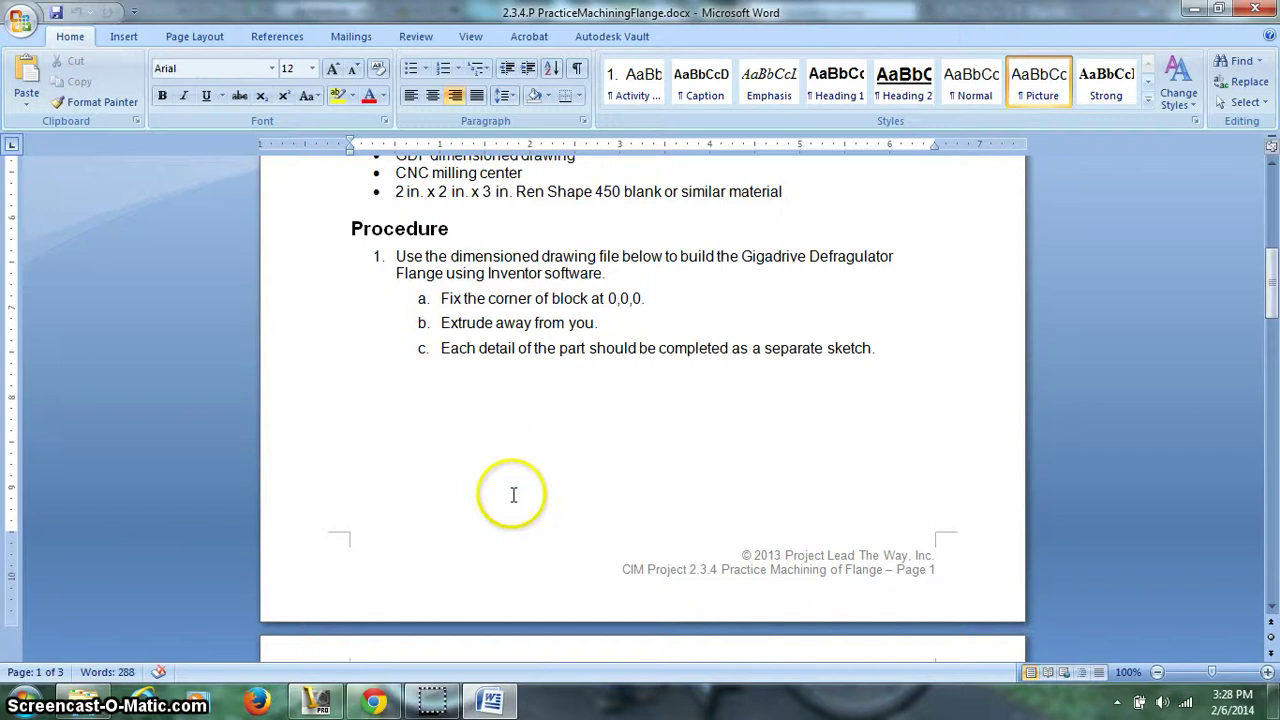
pyautogui.scroll(-10, 514, 491)
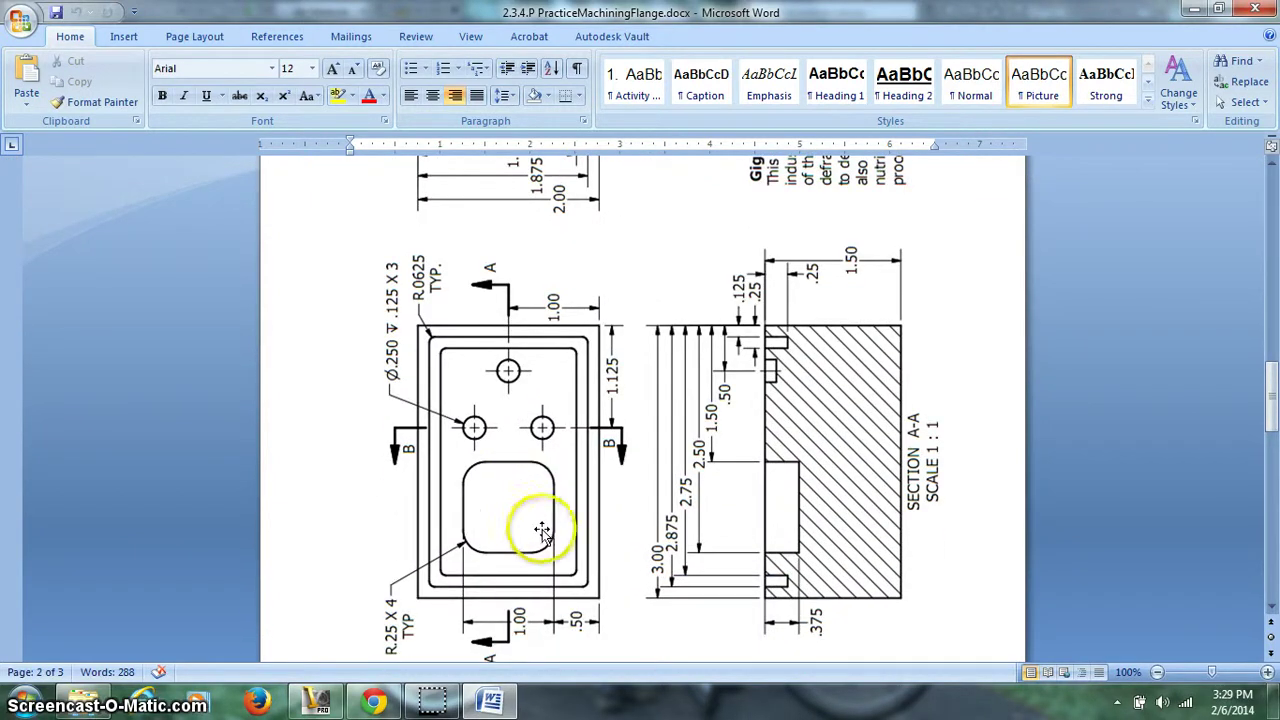
pyautogui.scroll(7, 519, 509)
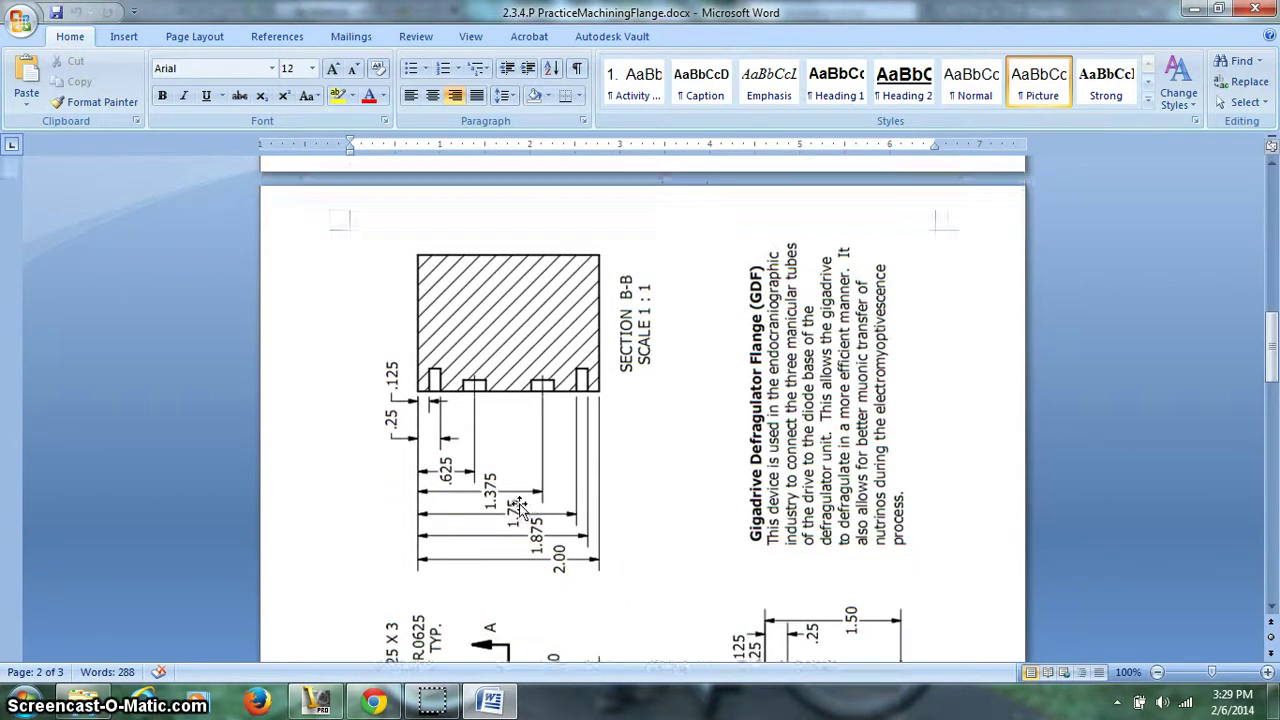
pyautogui.scroll(-5, 520, 505)
pyautogui.scroll(-4, 520, 505)
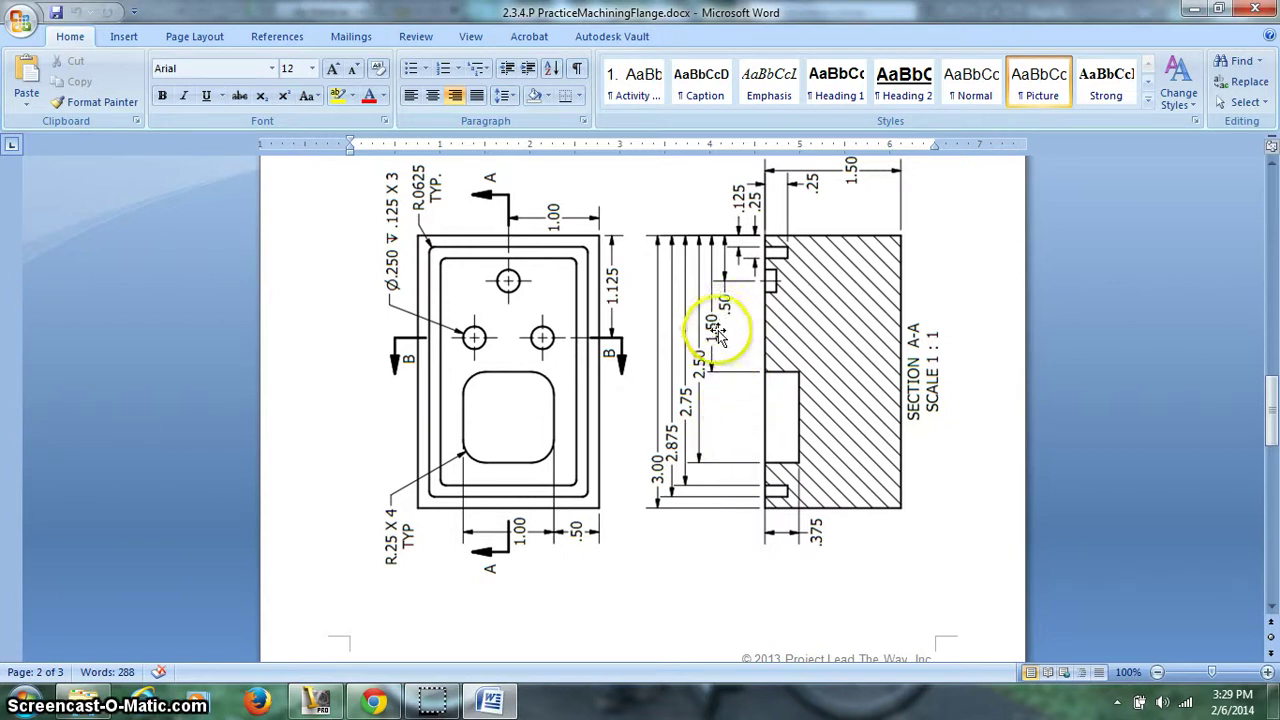
pyautogui.click(316, 700)
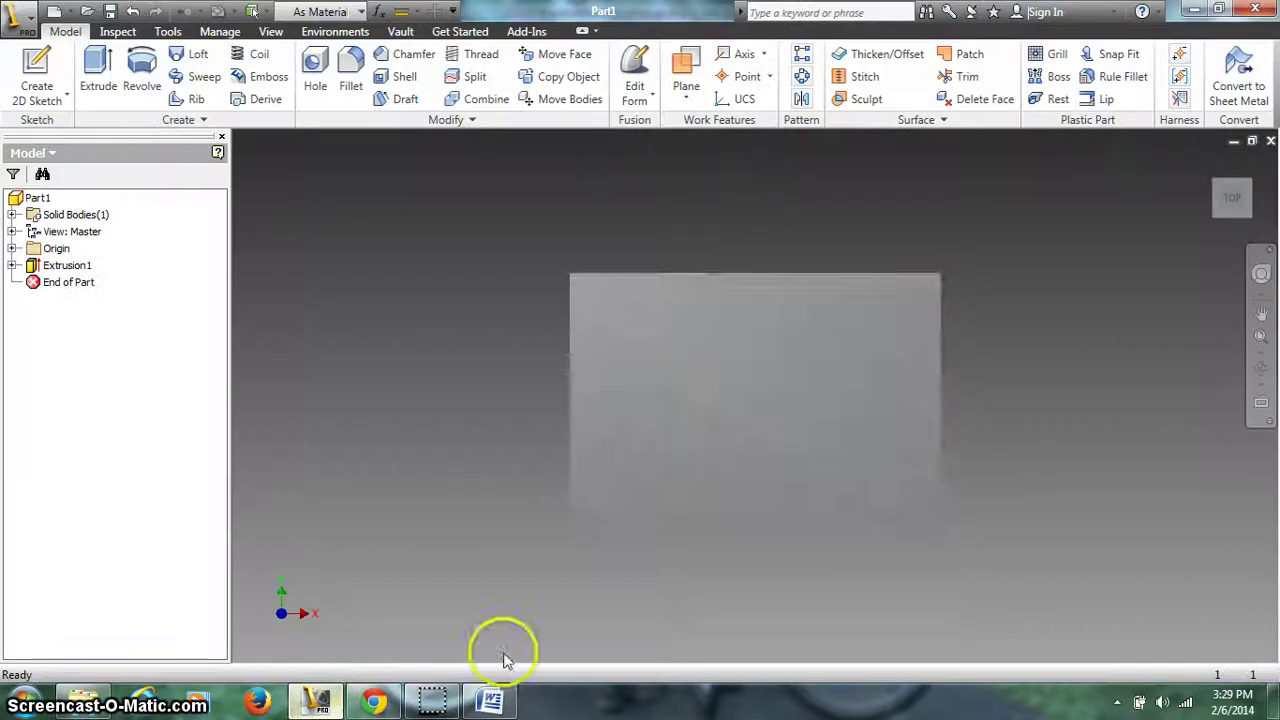
# - Start a sketch on the block's top face and draw a rectangle about 0.79 x 0.66 in inside its left half
pyautogui.click(36, 72)
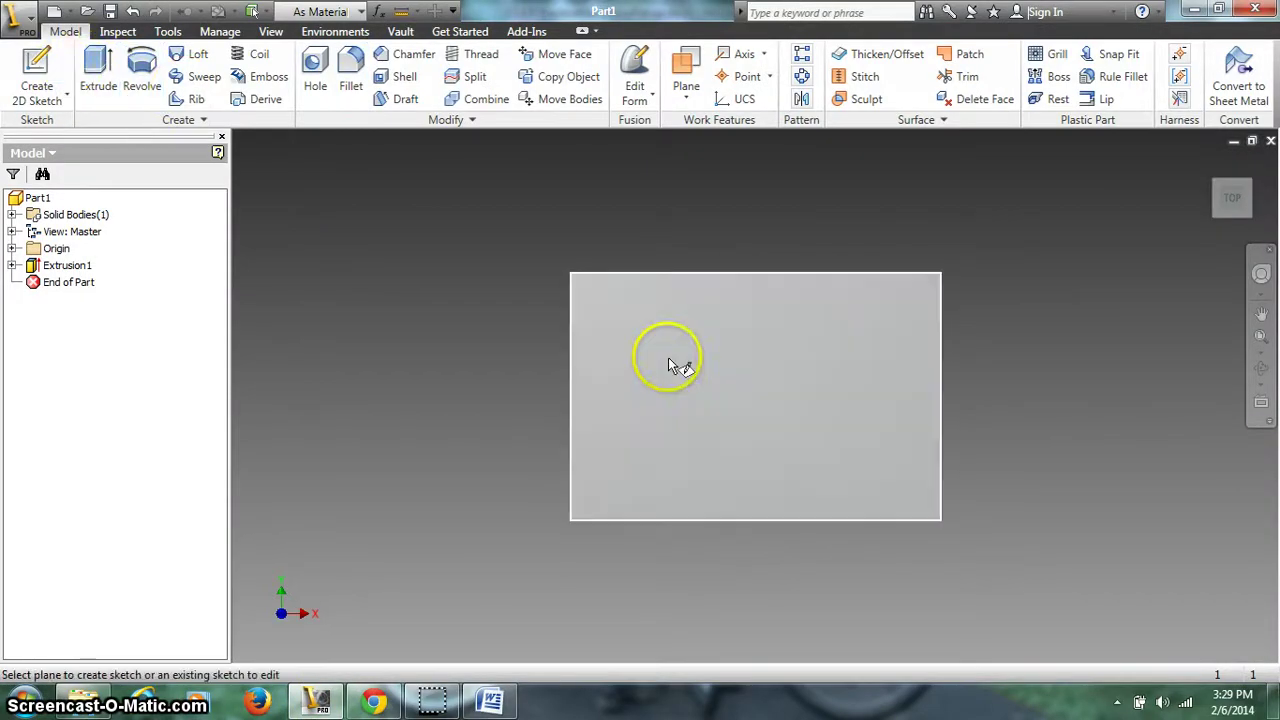
pyautogui.click(667, 365)
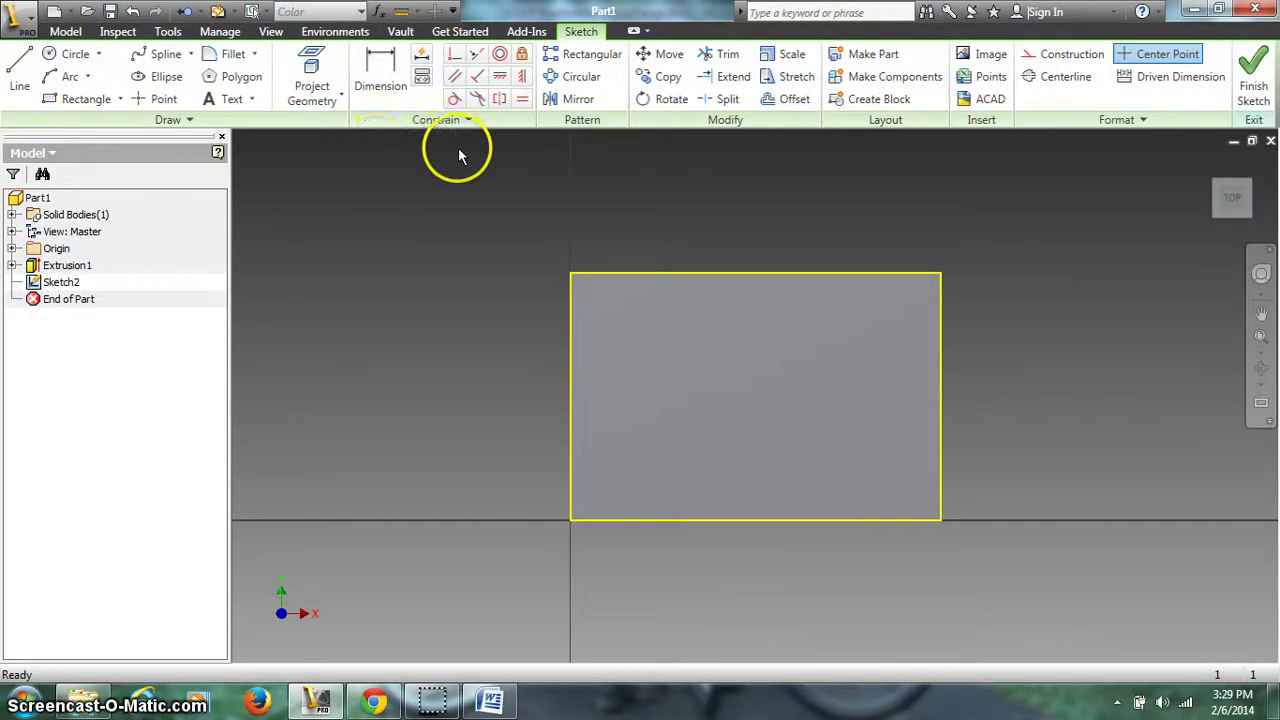
pyautogui.click(80, 99)
pyautogui.click(627, 352)
pyautogui.click(724, 434)
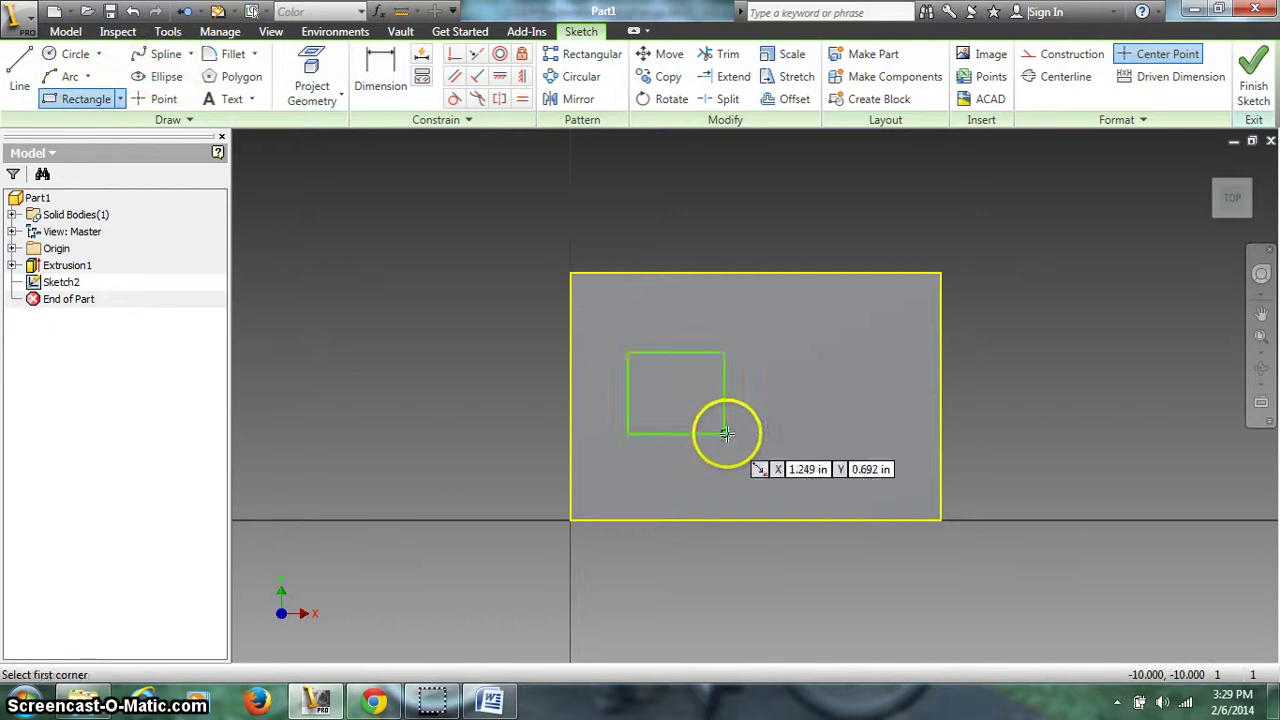
# - Dimension the rectangle's width as 1 in and set its height equal to the width dimension by reference
pyautogui.click(380, 65)
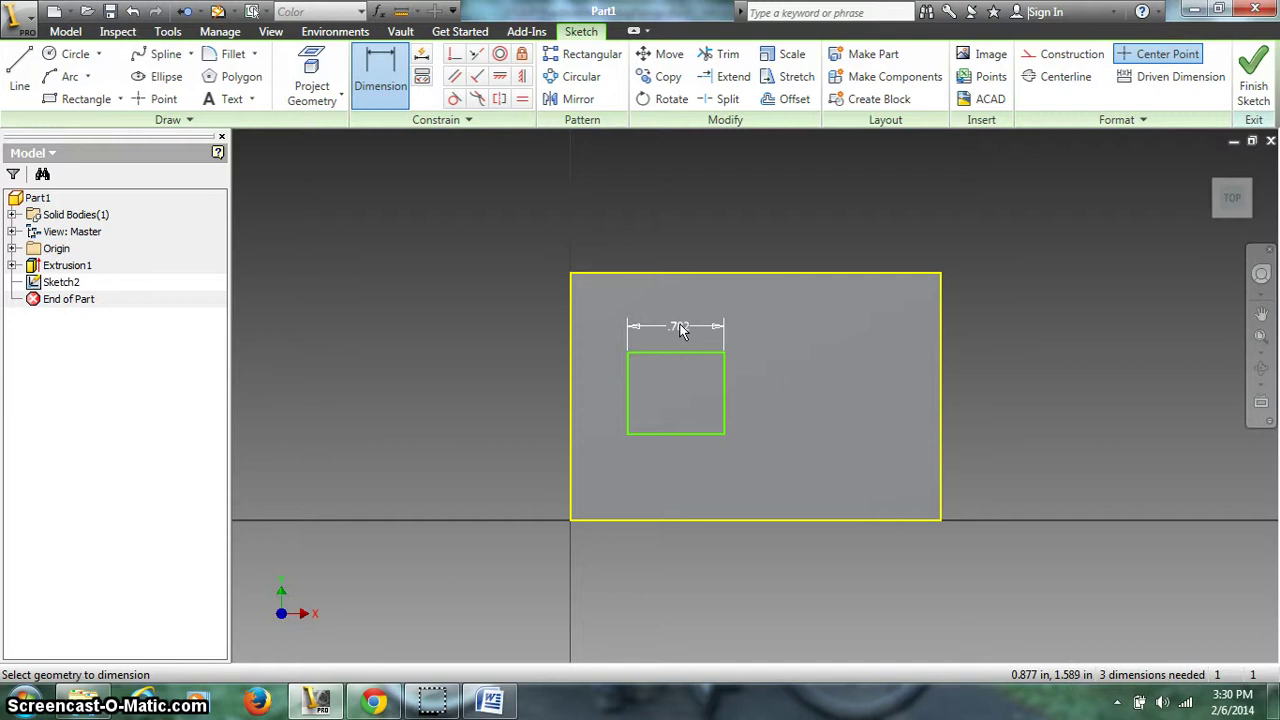
pyautogui.click(679, 331)
pyautogui.write('1')
pyautogui.click(748, 395)
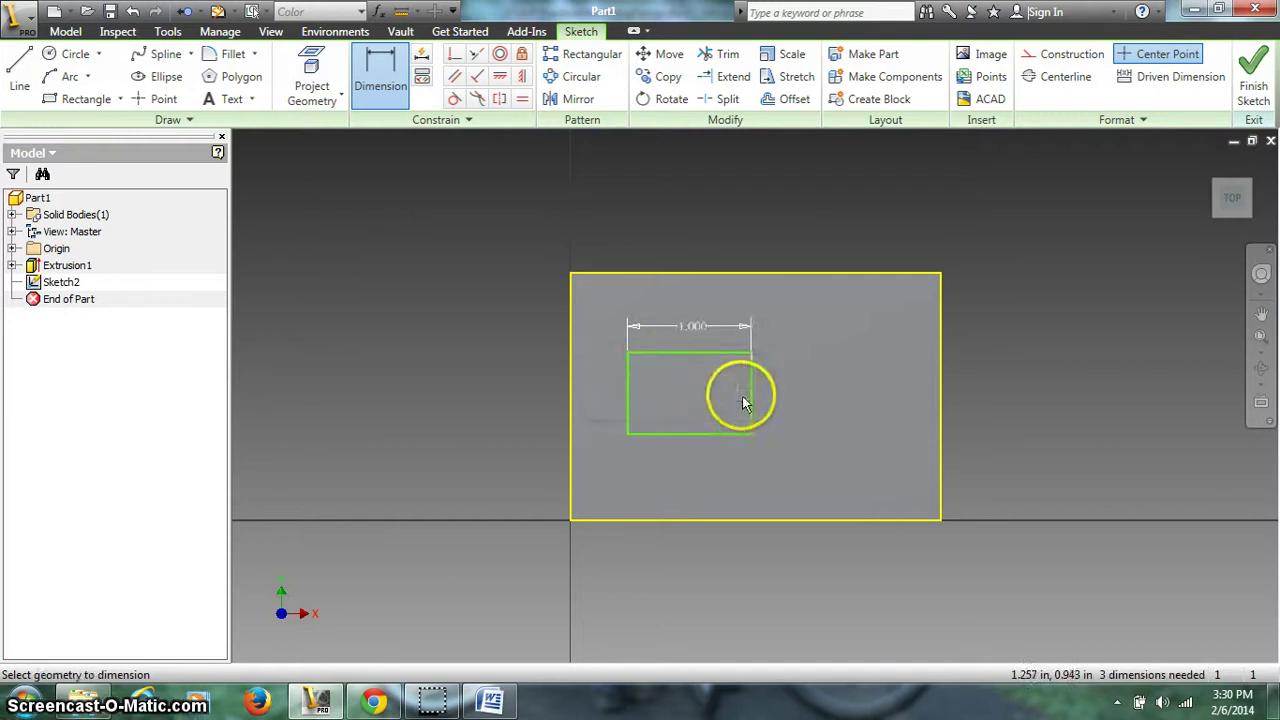
pyautogui.click(750, 396)
pyautogui.click(776, 397)
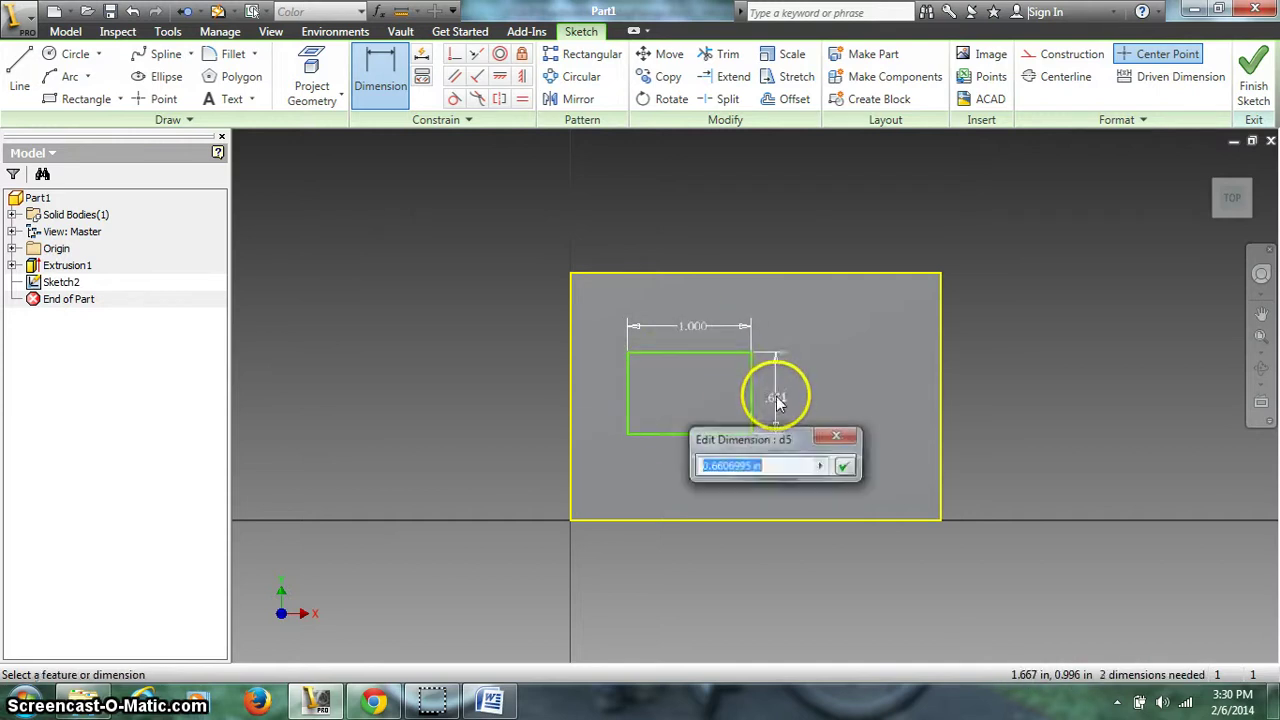
pyautogui.click(697, 326)
pyautogui.click(844, 465)
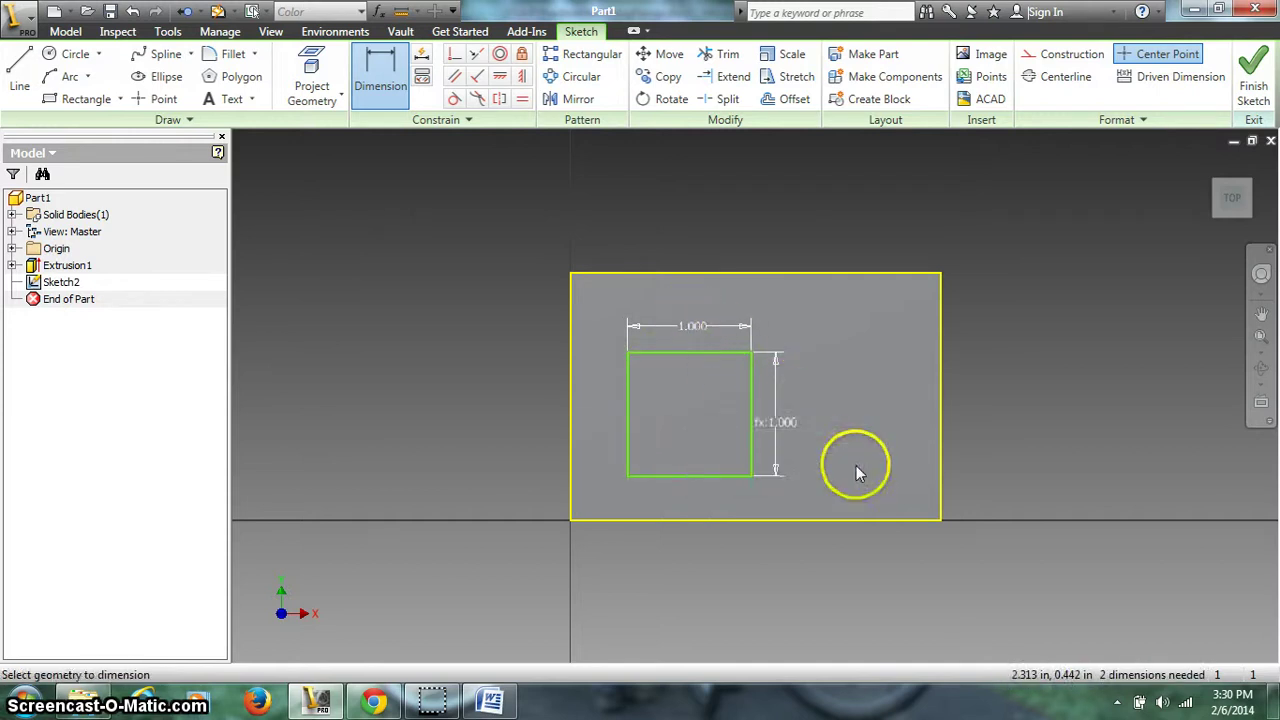
pyautogui.click(382, 64)
pyautogui.click(628, 390)
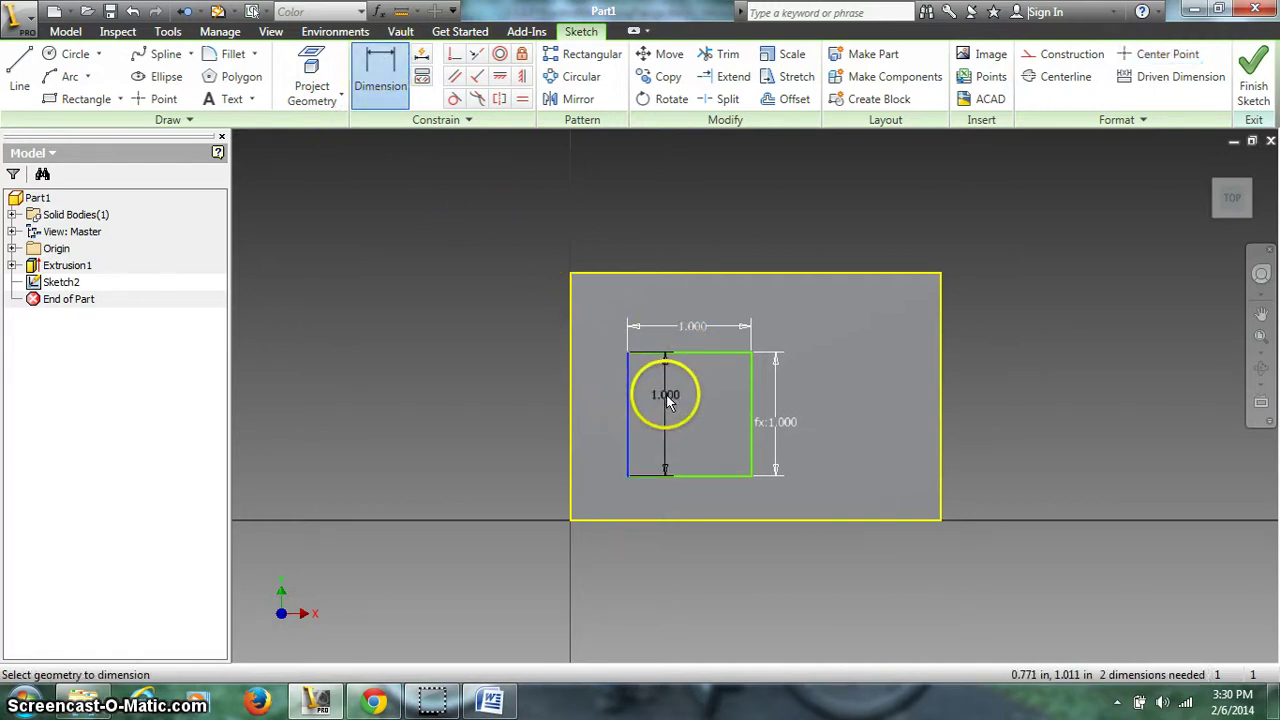
pyautogui.write('1')
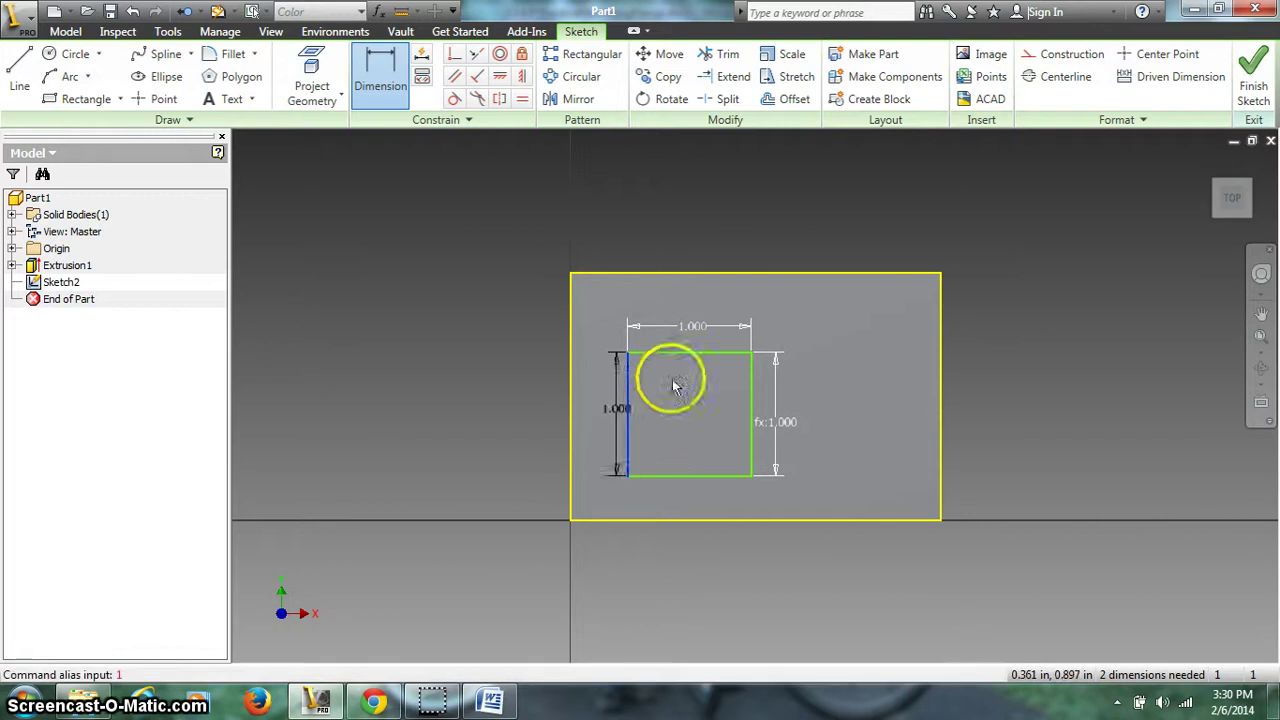
pyautogui.write('1')
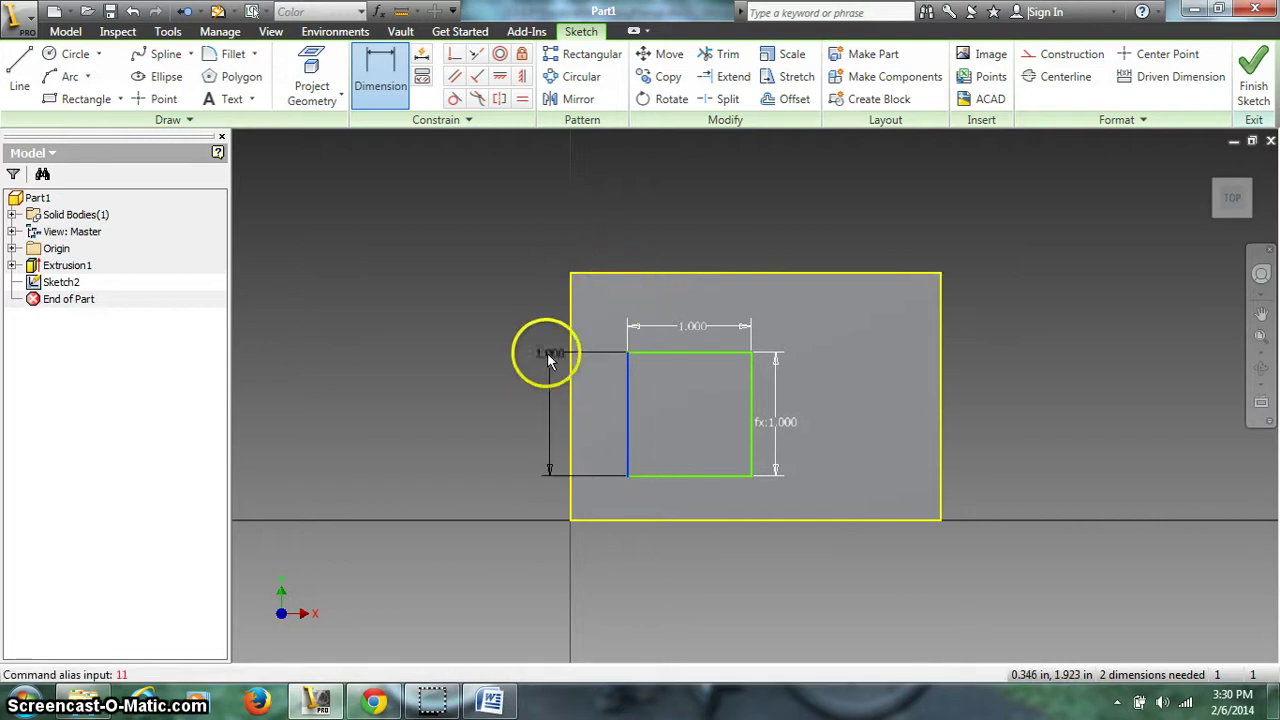
pyautogui.click(547, 368)
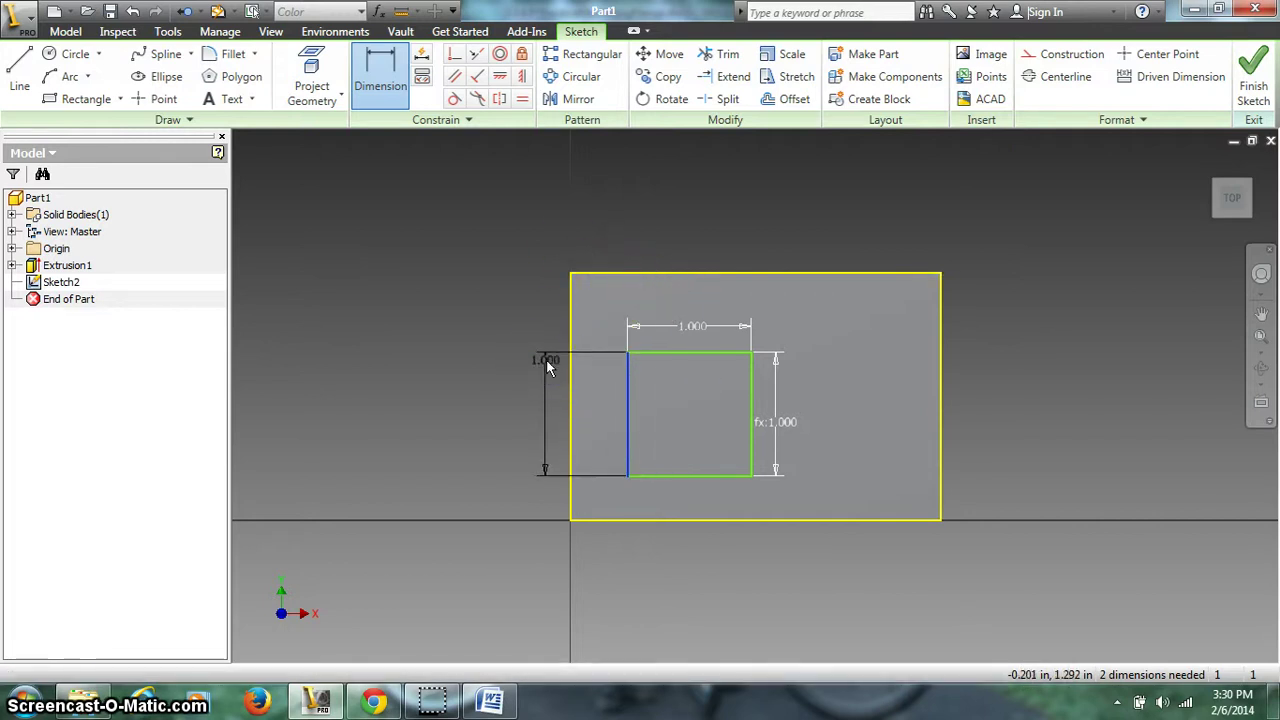
pyautogui.click(434, 166)
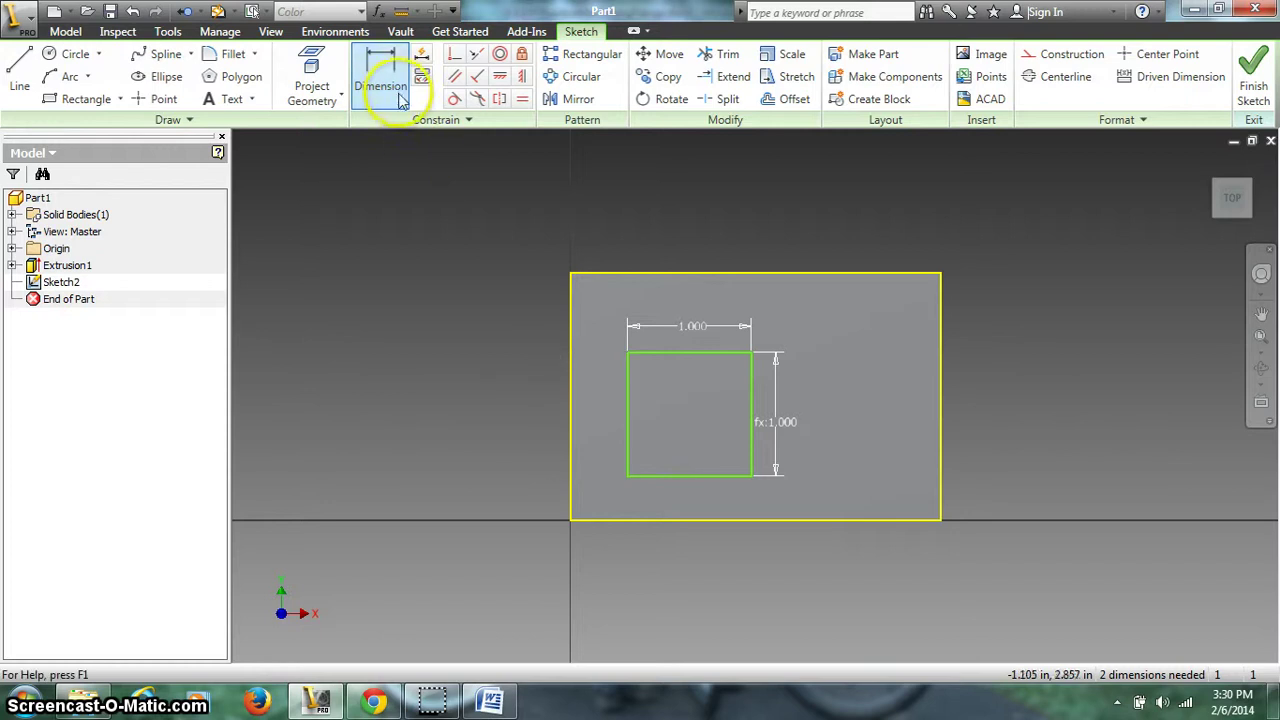
# - Dimension the square's lower edge 0.5 in from the block's lower edge
pyautogui.click(642, 352)
pyautogui.press('d')
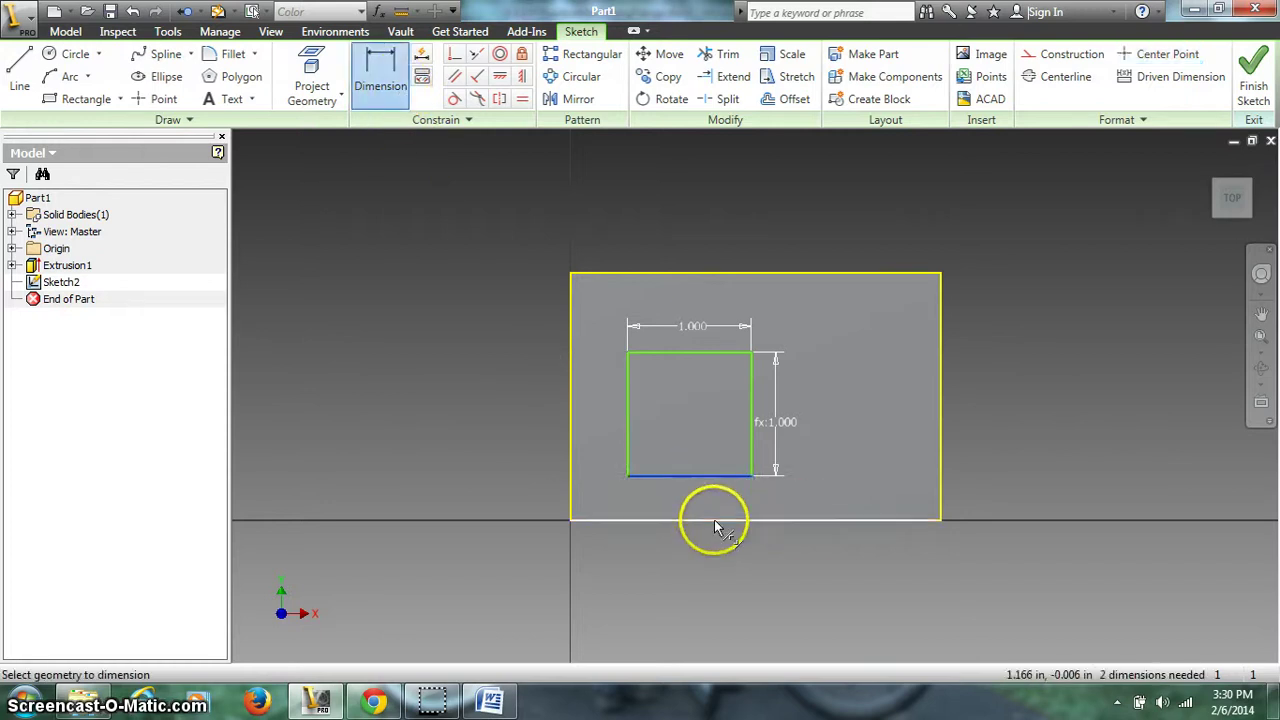
pyautogui.click(708, 518)
pyautogui.click(474, 491)
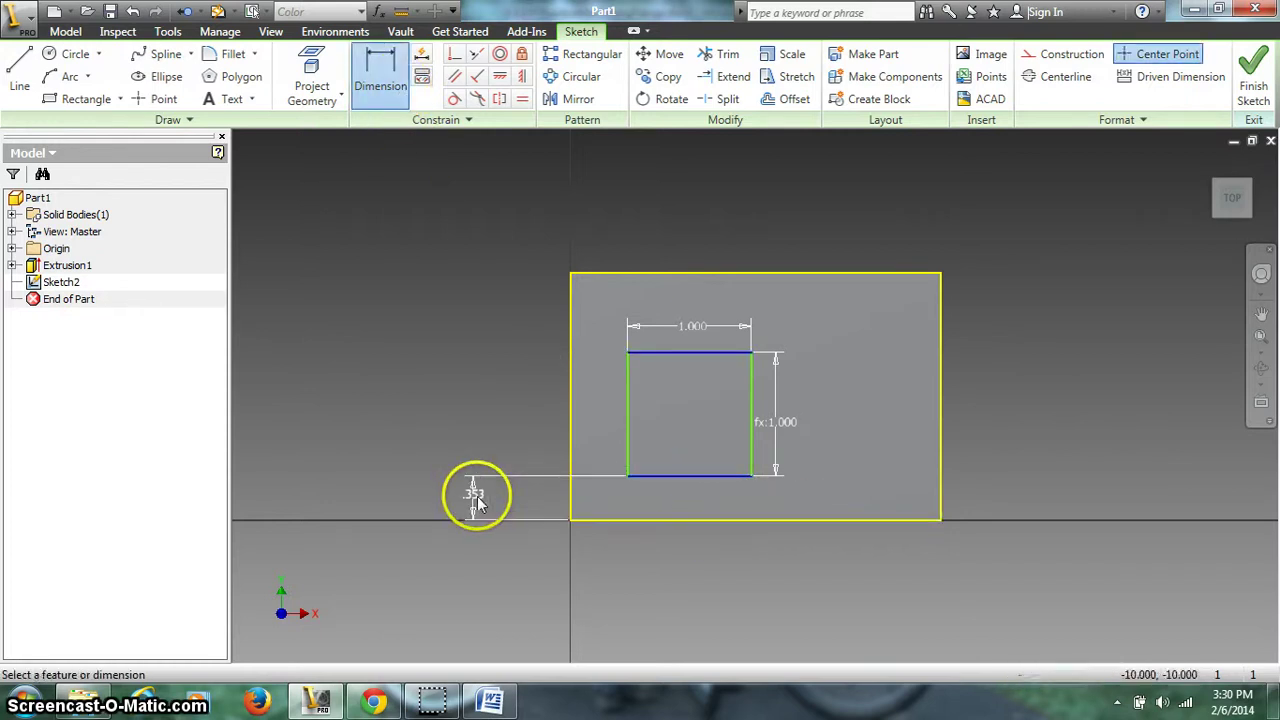
pyautogui.write('.5')
pyautogui.press('Return')
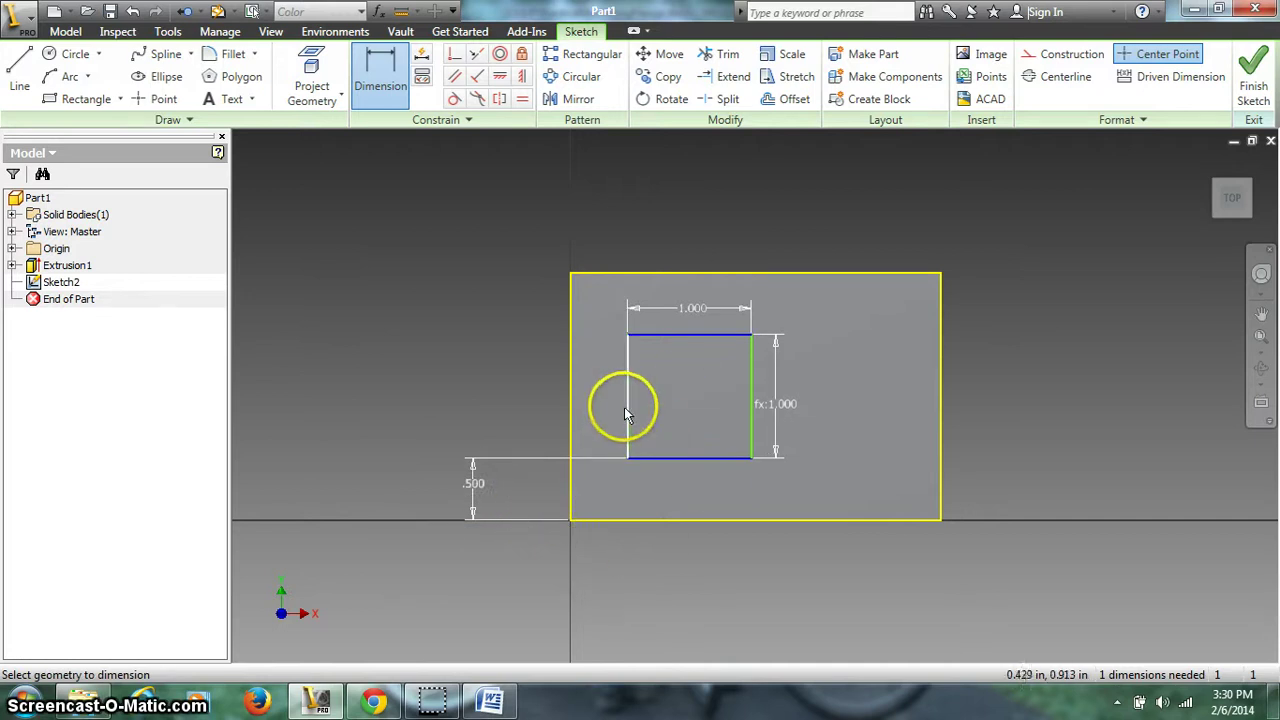
# - Check the flange drawing in Word, return to Inventor, and dimension the square's left edge 2.5 in from the block's right edge
pyautogui.click(493, 701)
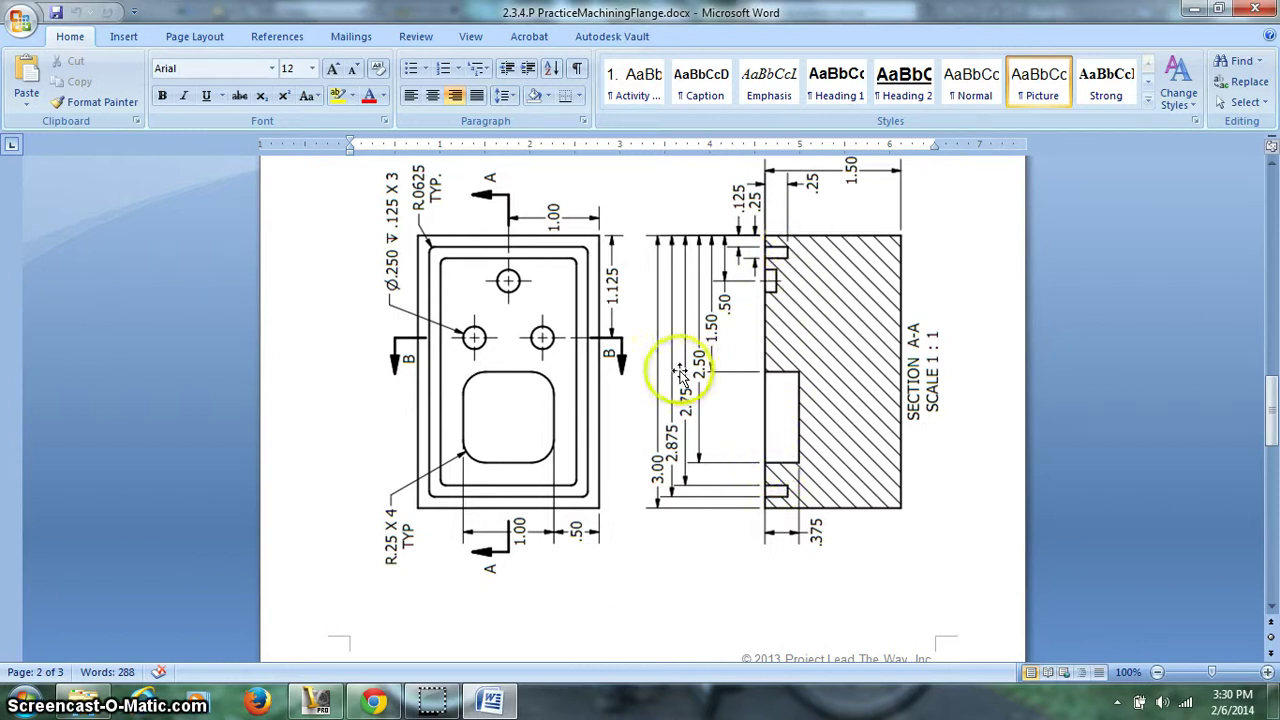
pyautogui.click(320, 703)
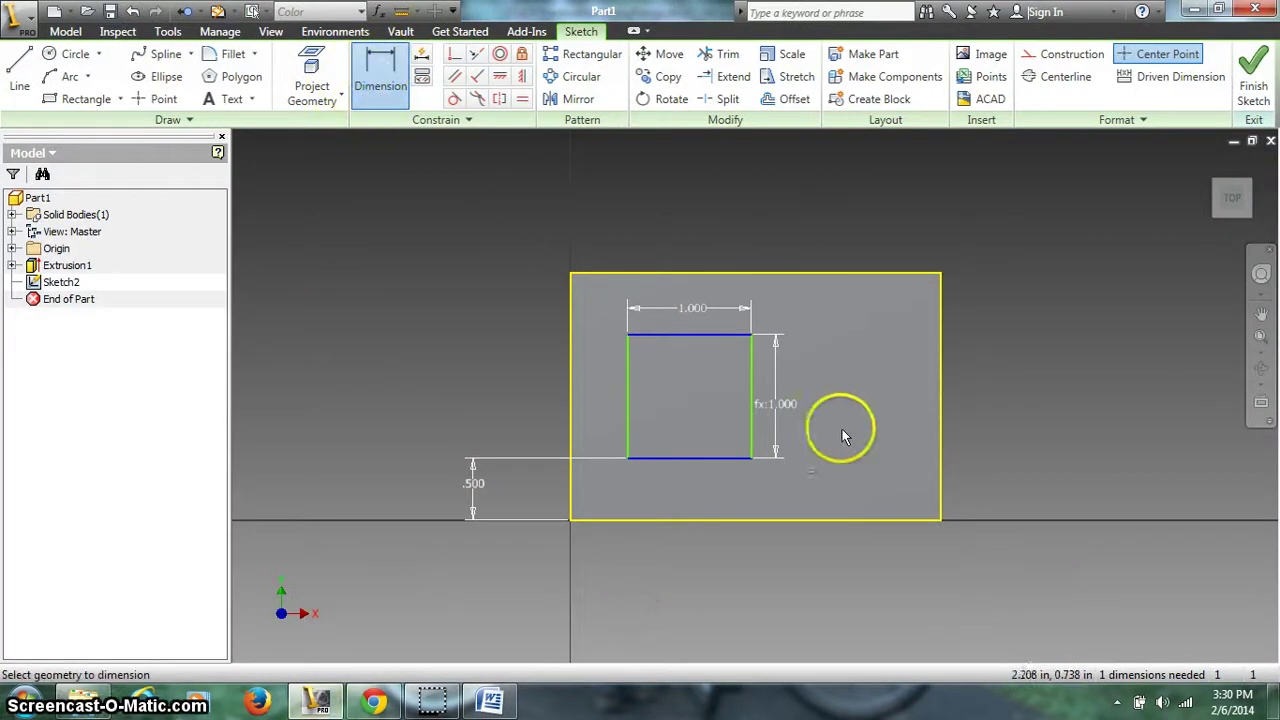
pyautogui.click(628, 400)
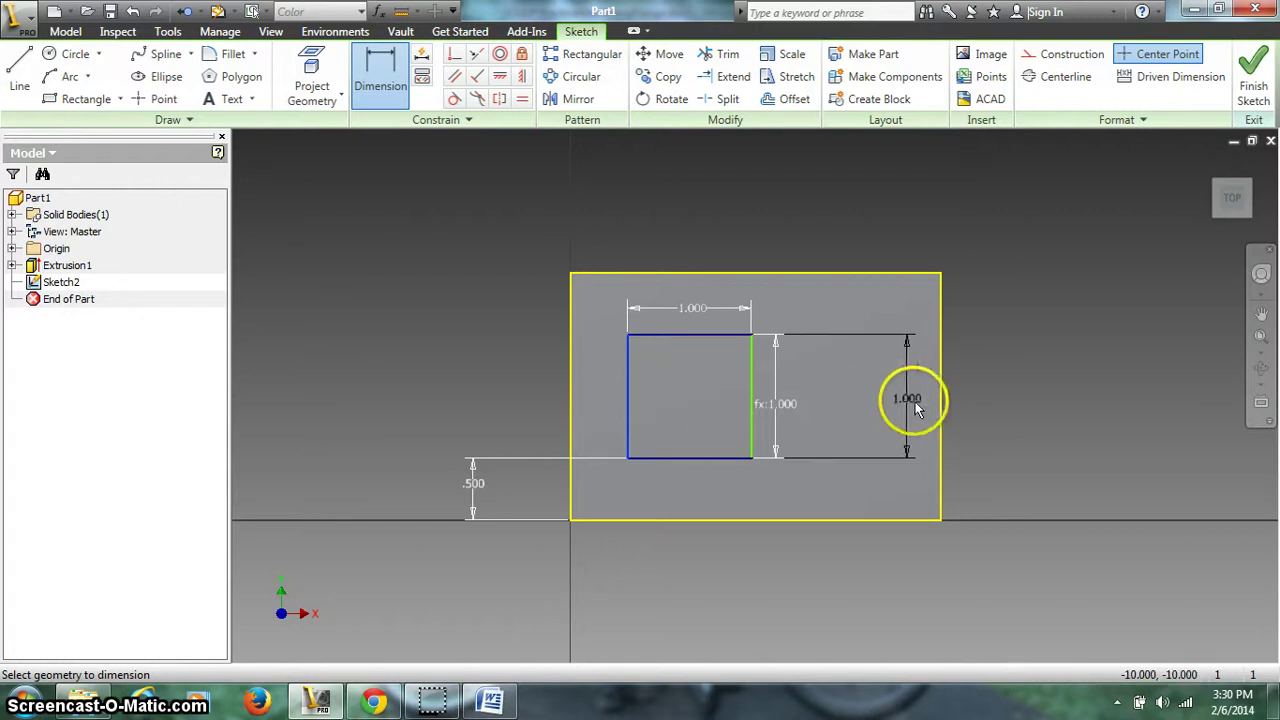
pyautogui.click(941, 406)
pyautogui.click(828, 214)
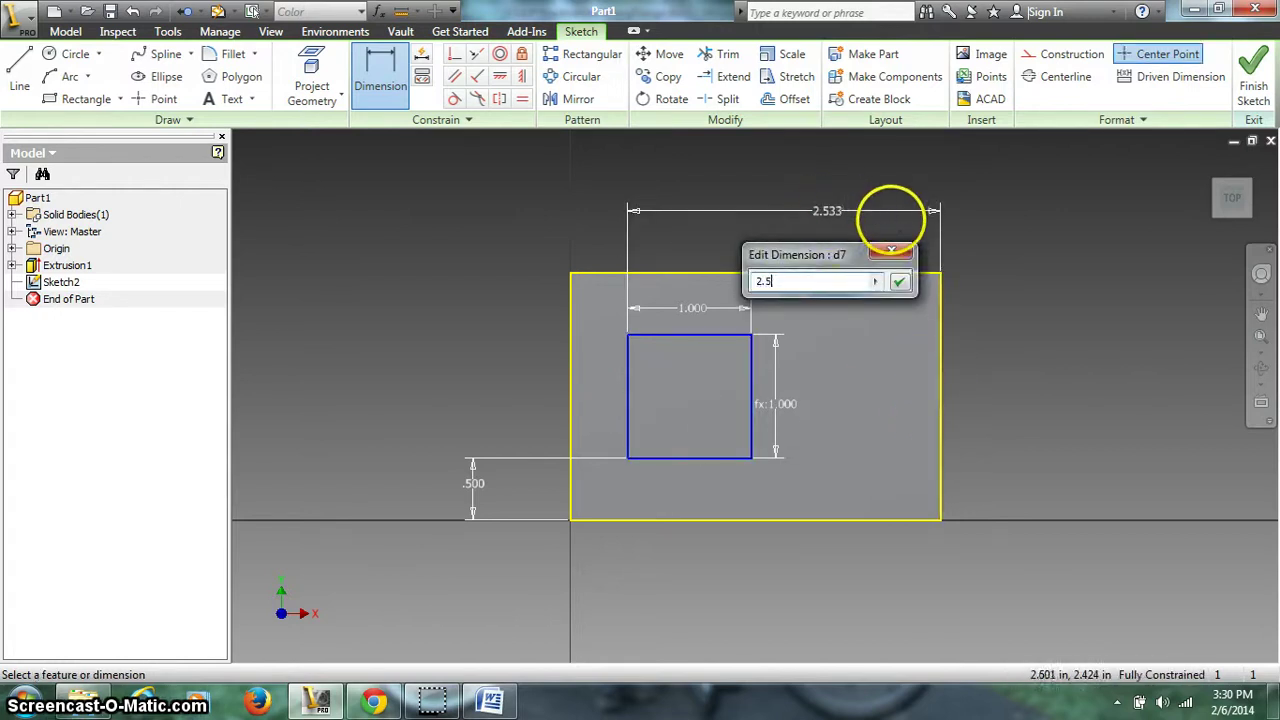
pyautogui.press('Return')
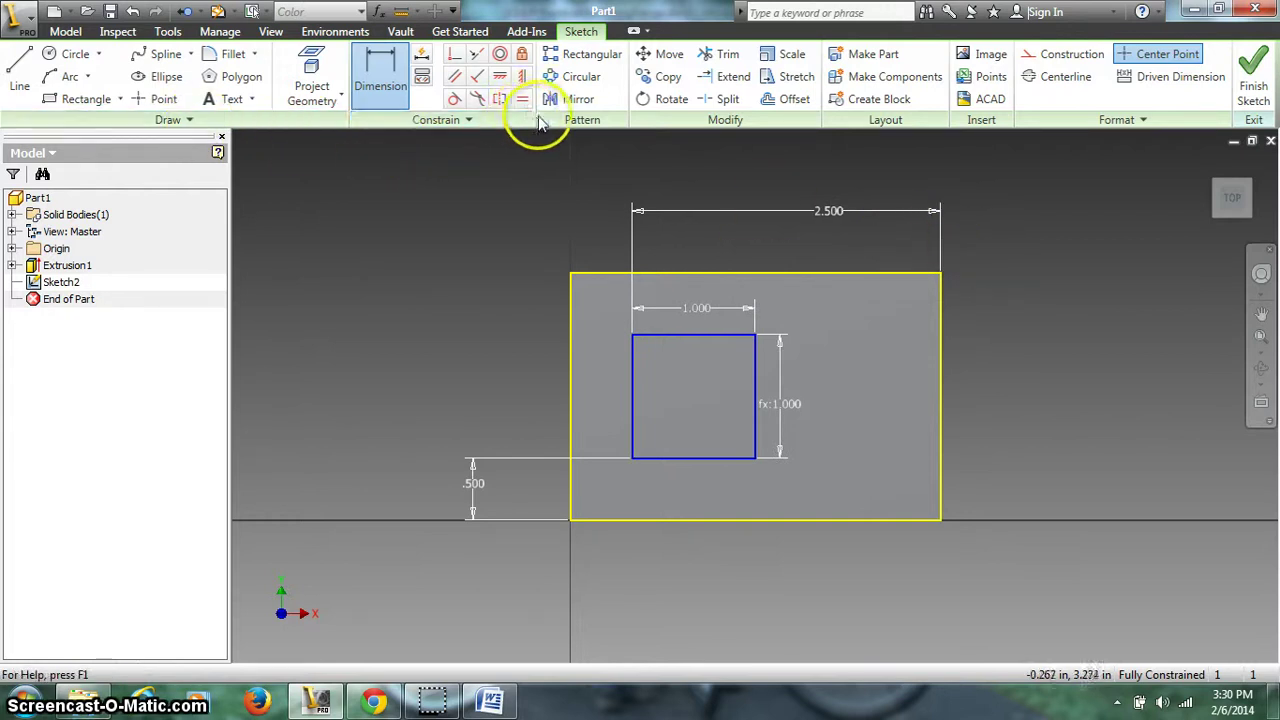
# - Round all four corners of the square with 0.25 in sketch fillets
pyautogui.click(230, 55)
pyautogui.moveTo(284, 175); pyautogui.dragTo(206, 168)
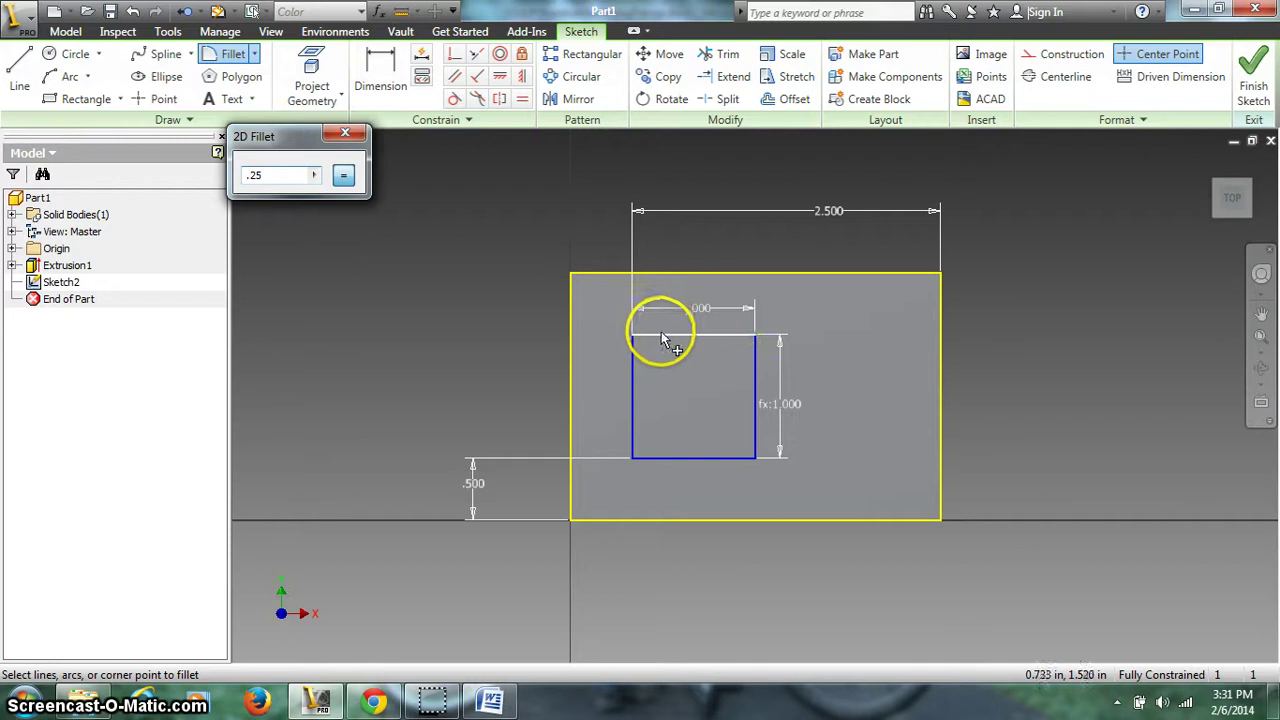
pyautogui.click(634, 346)
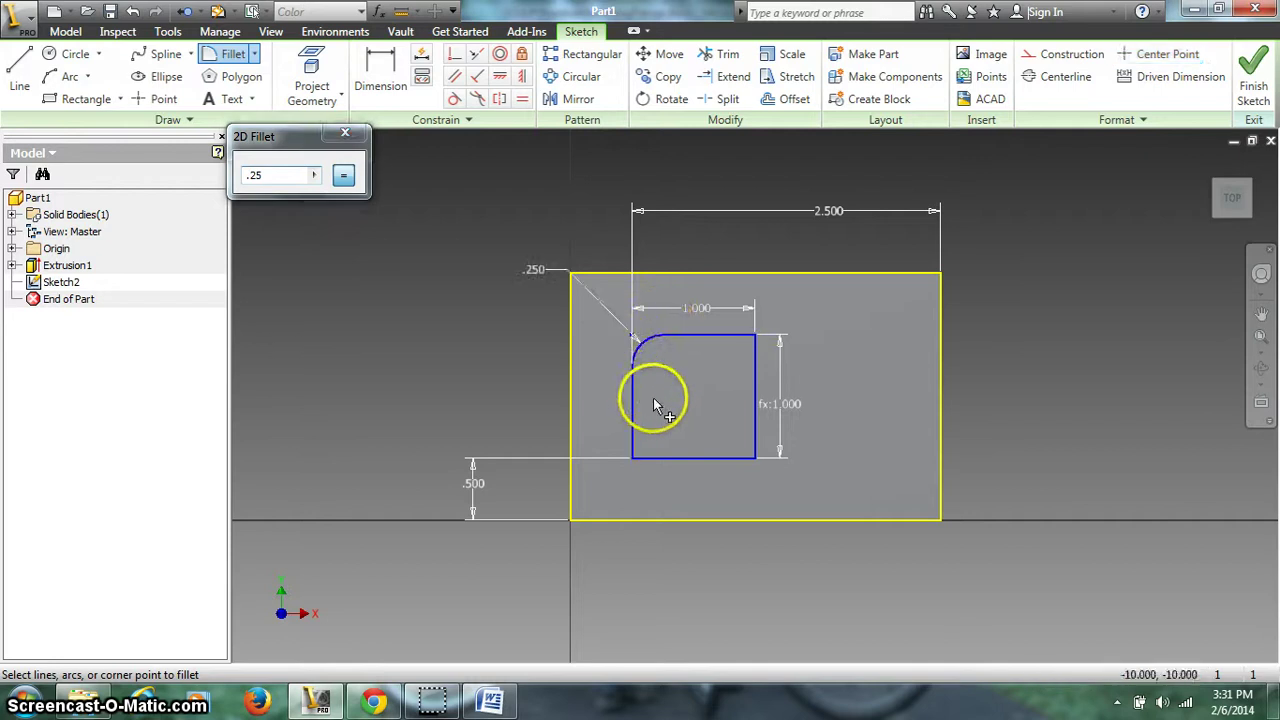
pyautogui.click(655, 456)
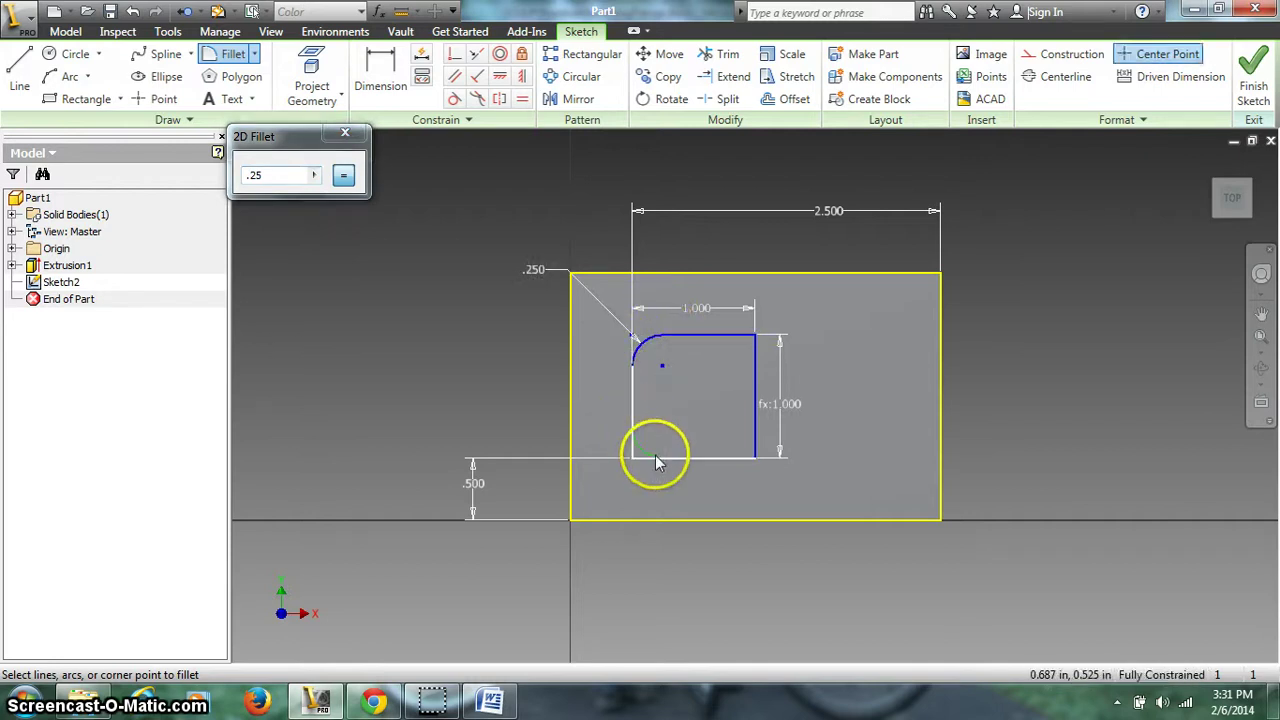
pyautogui.click(753, 447)
pyautogui.click(738, 343)
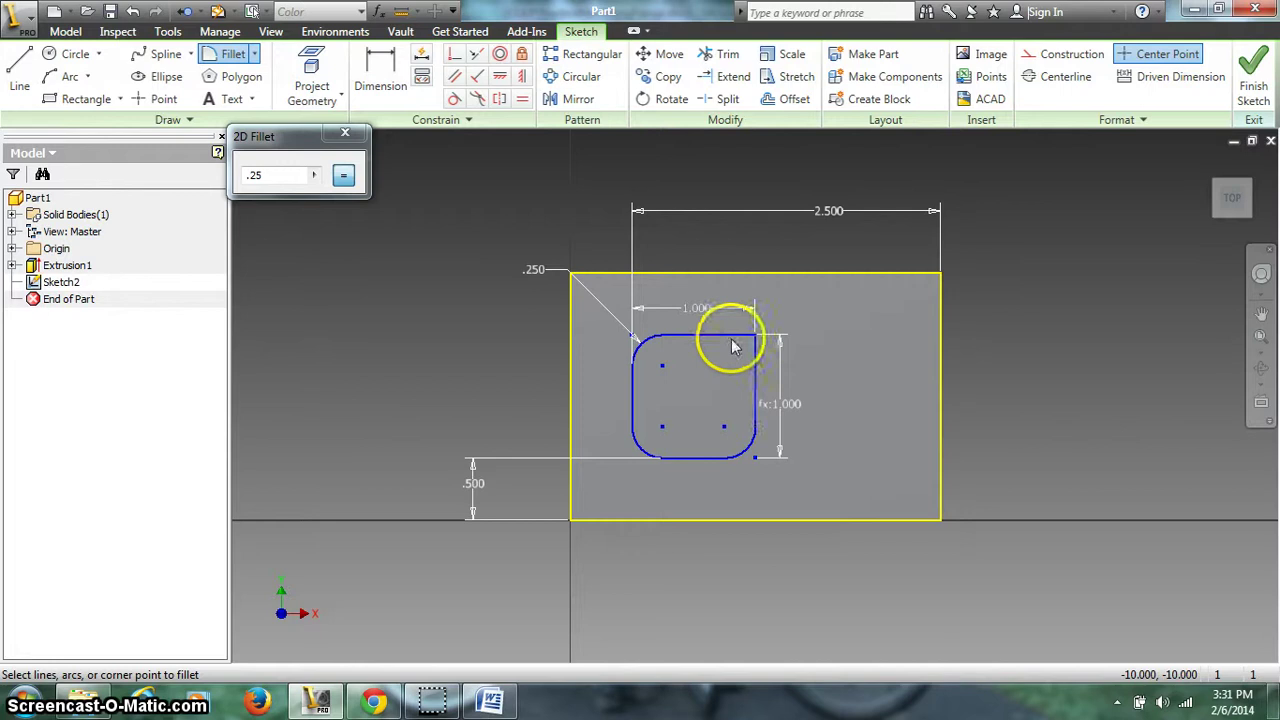
pyautogui.click(733, 346)
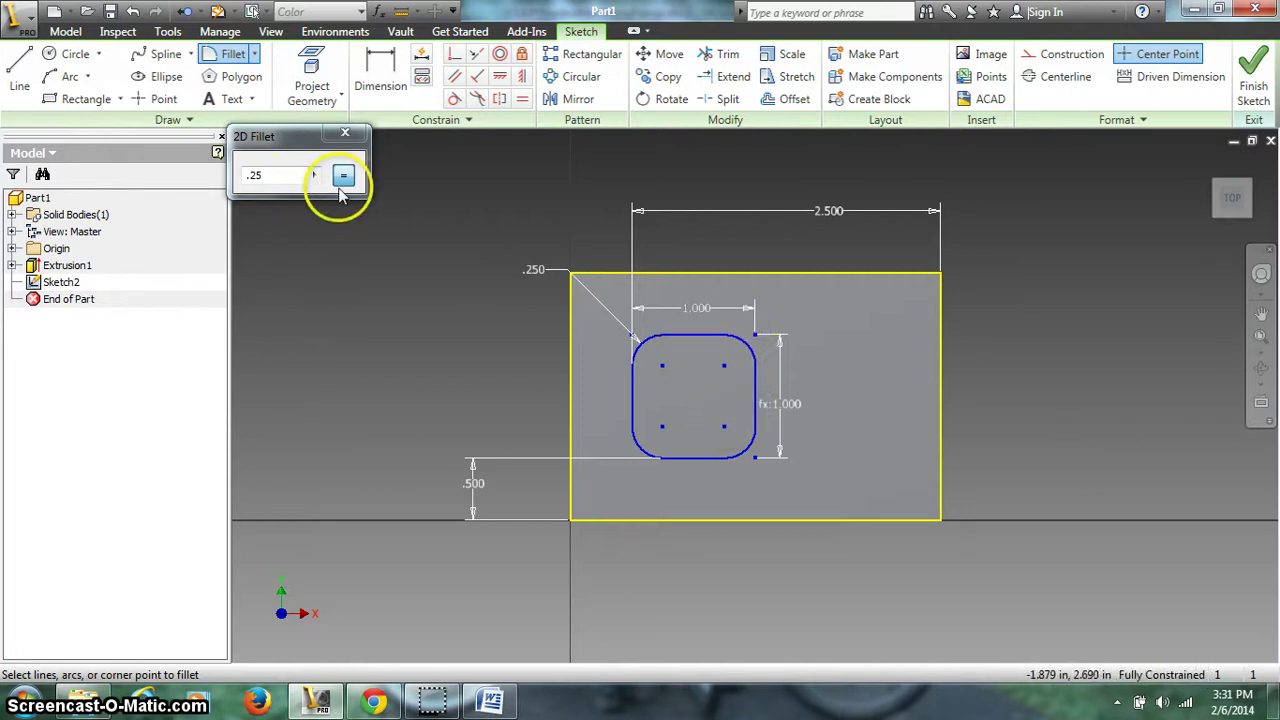
pyautogui.click(345, 133)
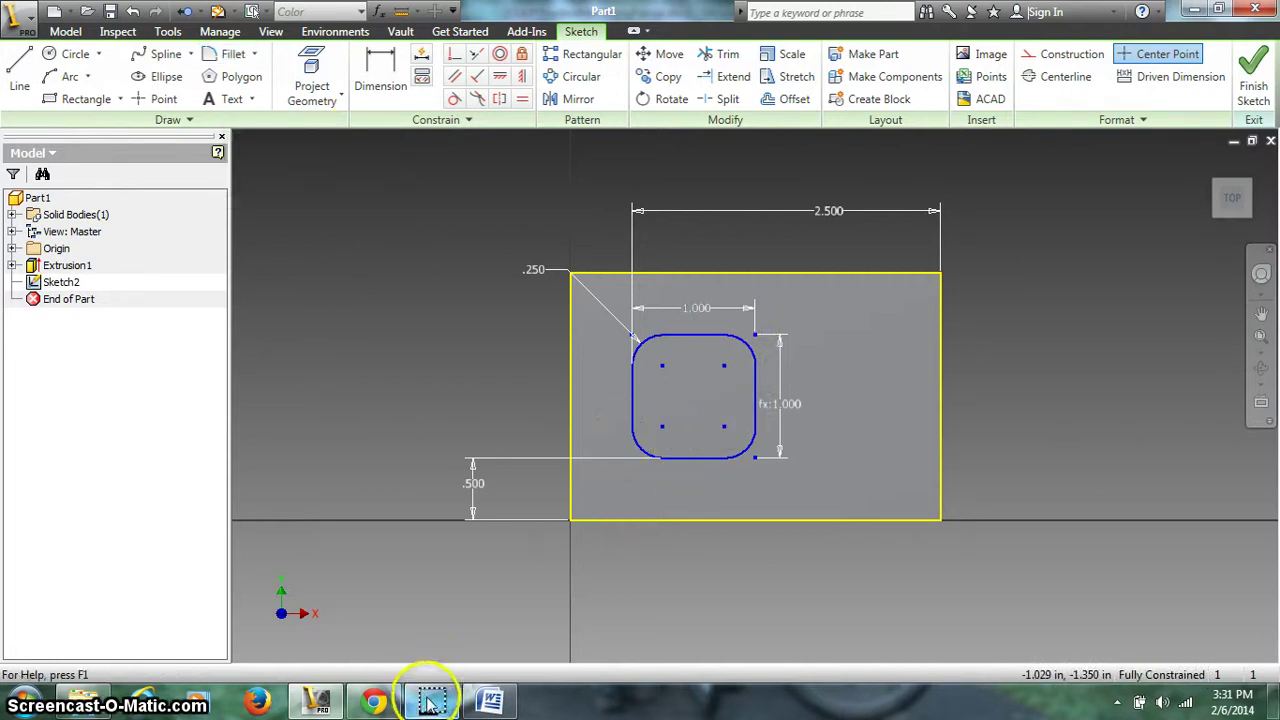
# - Check the pocket depth on the flange drawing in Word, return to Inventor and finish the sketch
pyautogui.click(486, 698)
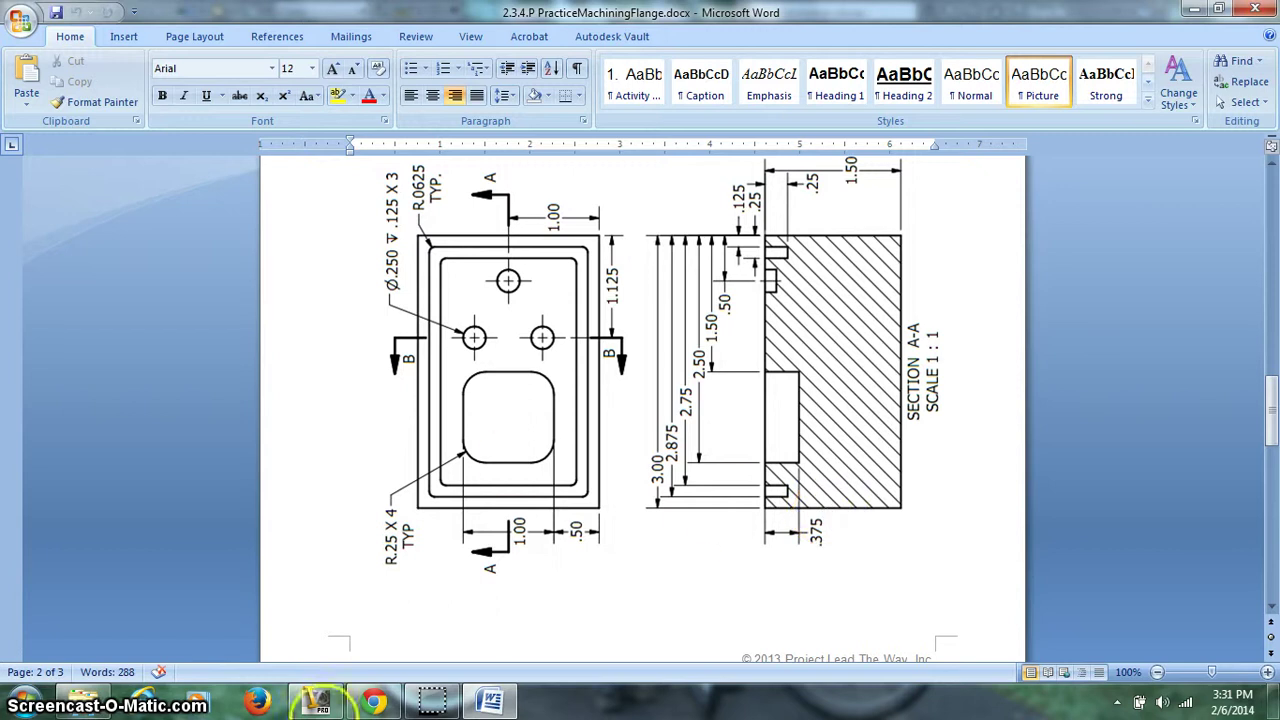
pyautogui.click(330, 708)
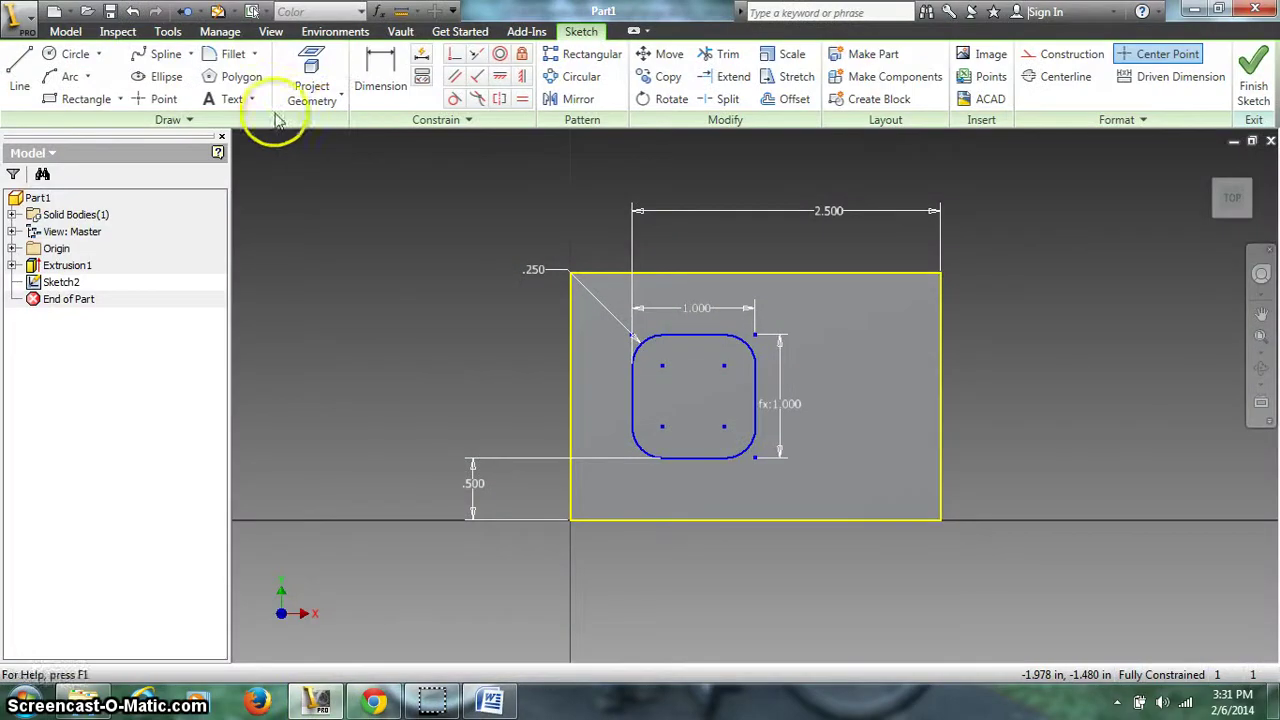
pyautogui.click(1255, 70)
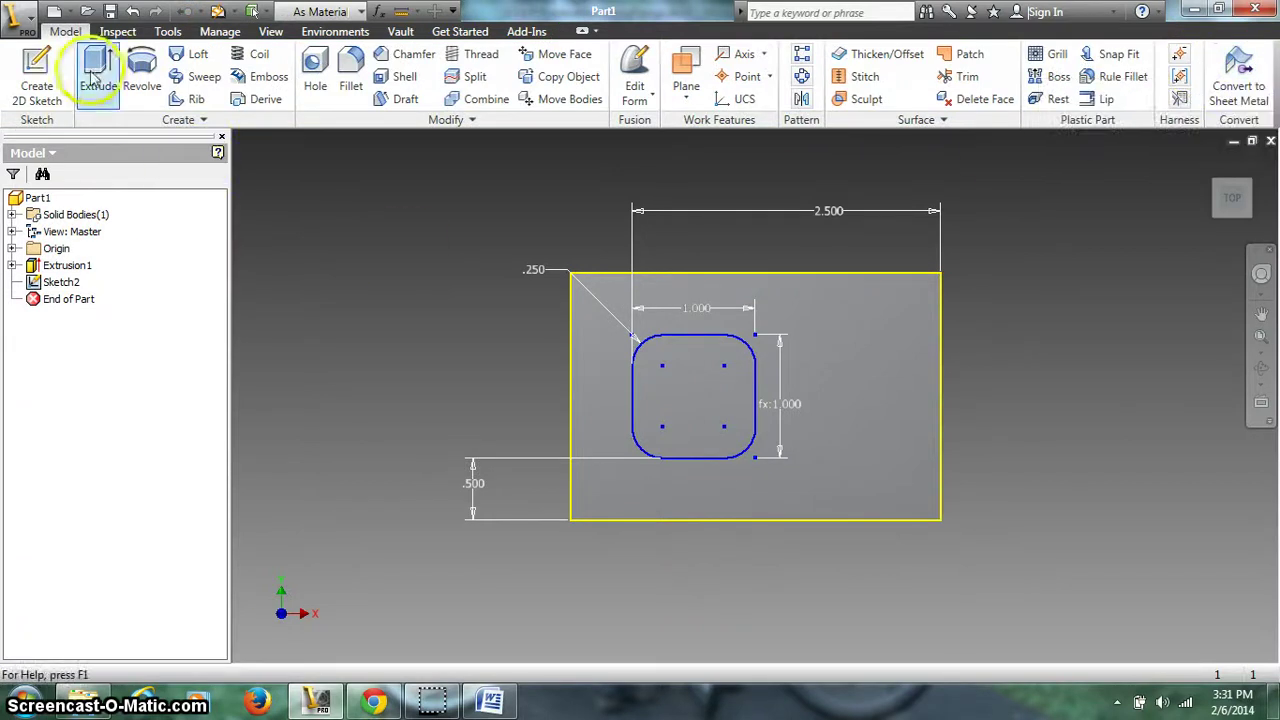
# - Cut the rounded square profile 0.375 in deep into the block with Extrude and face the block's Top side
pyautogui.click(1200, 165)
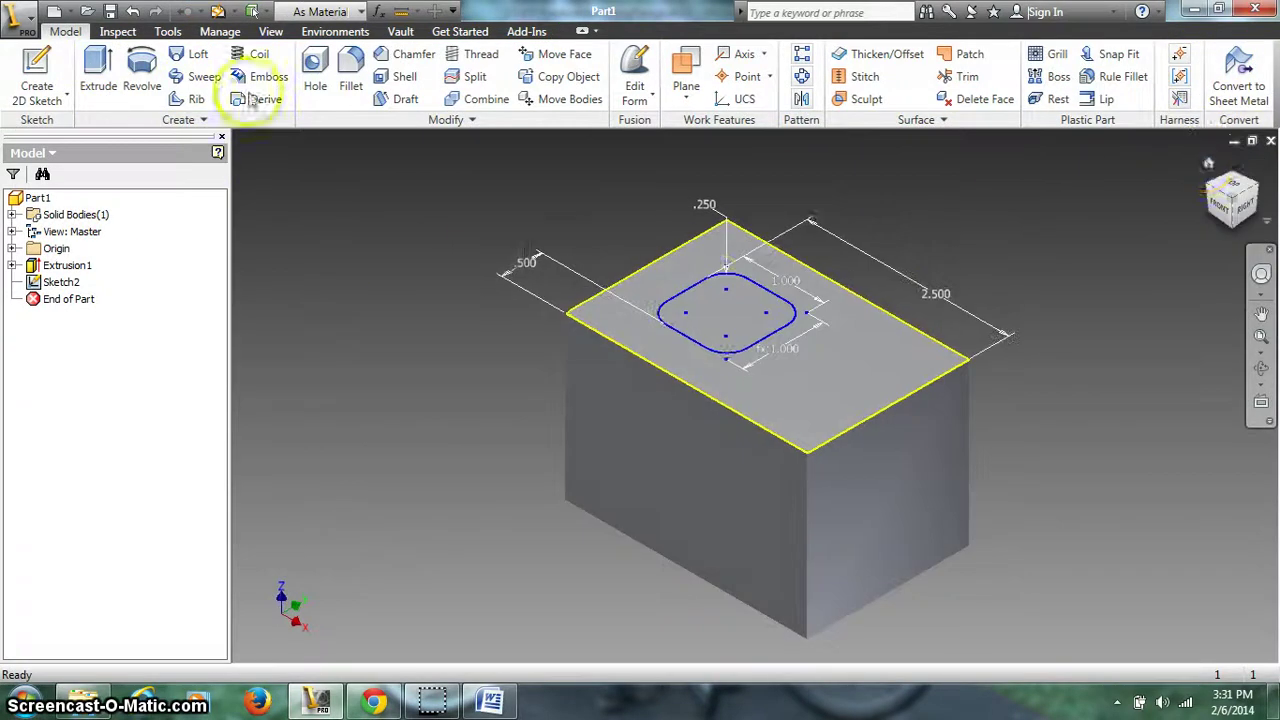
pyautogui.click(95, 65)
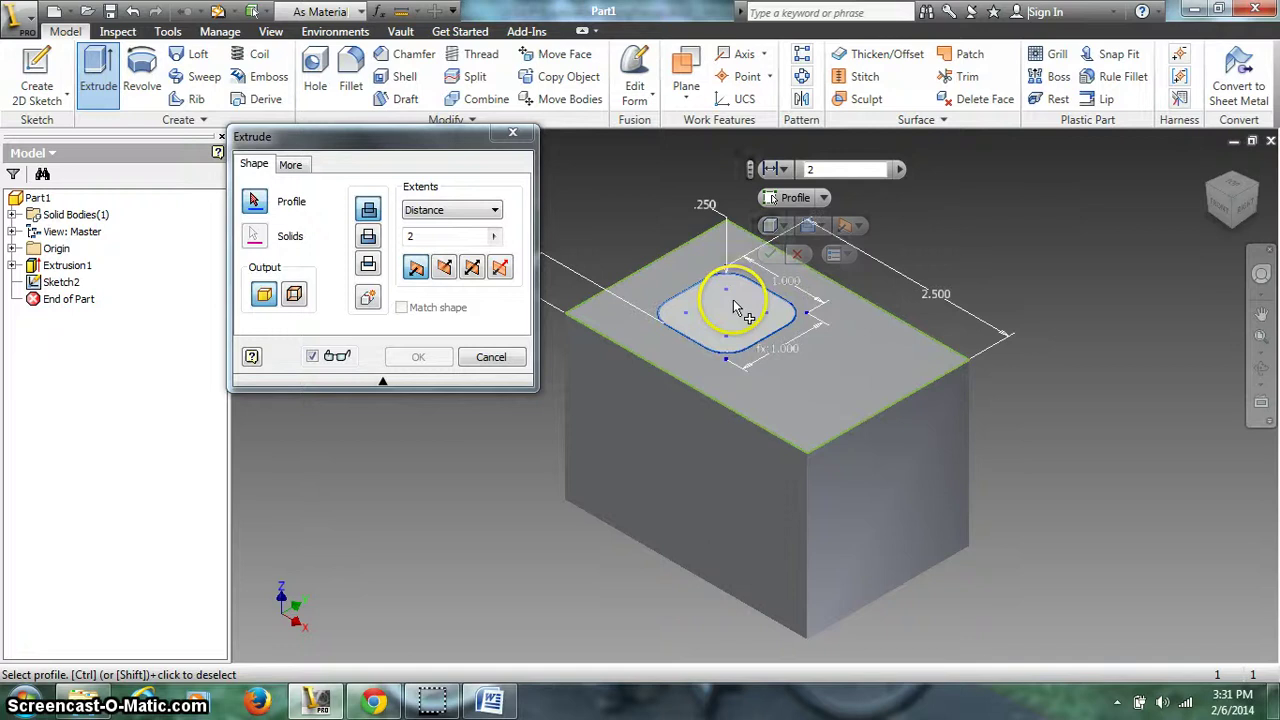
pyautogui.click(737, 308)
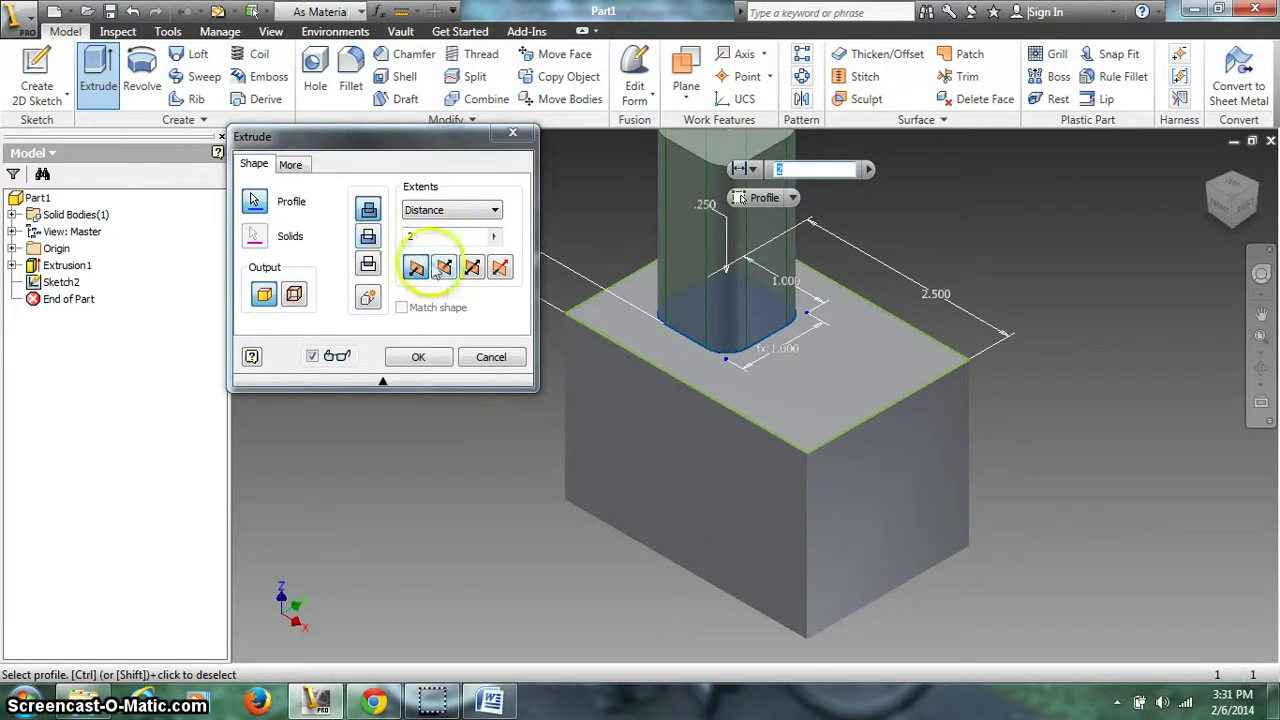
pyautogui.click(368, 238)
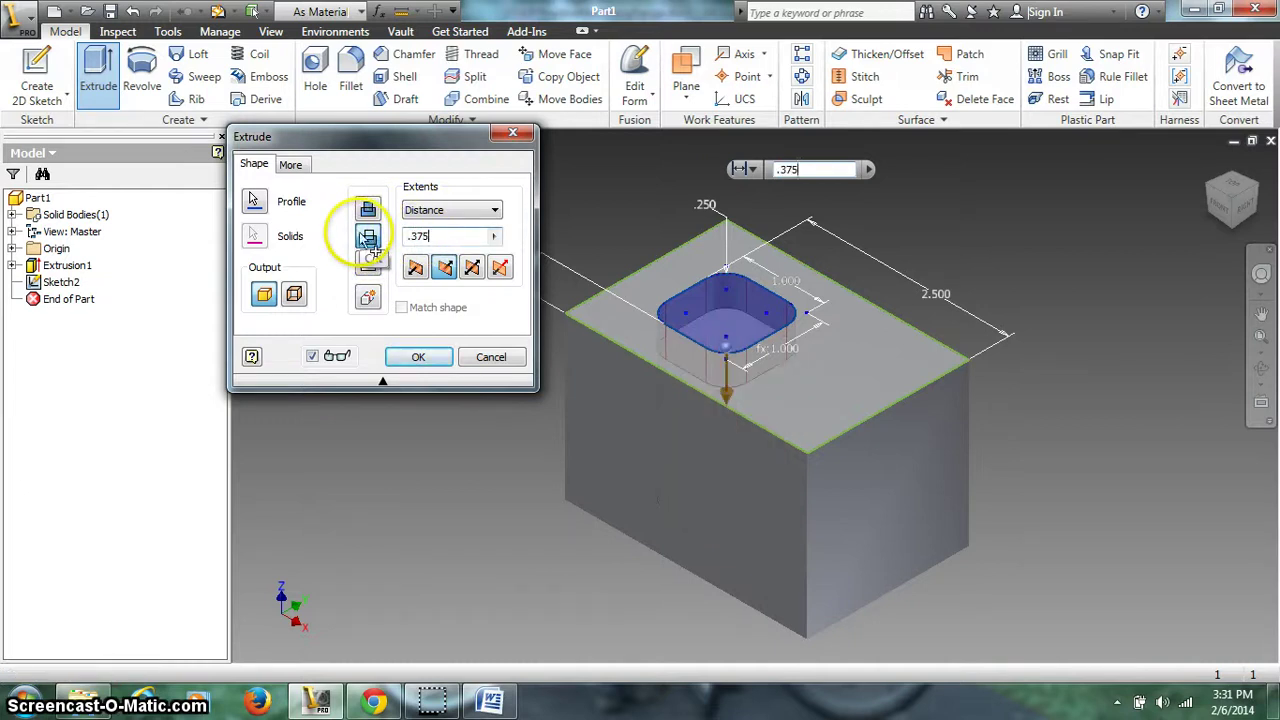
pyautogui.click(418, 357)
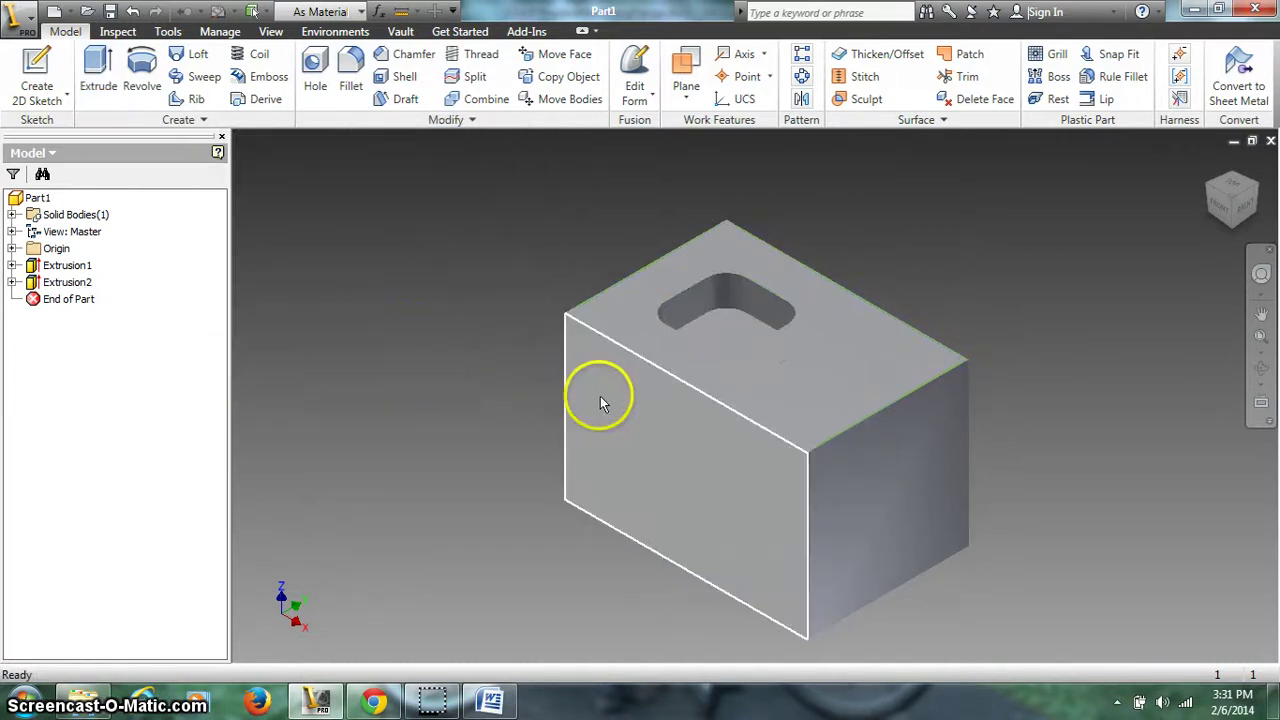
pyautogui.click(1236, 190)
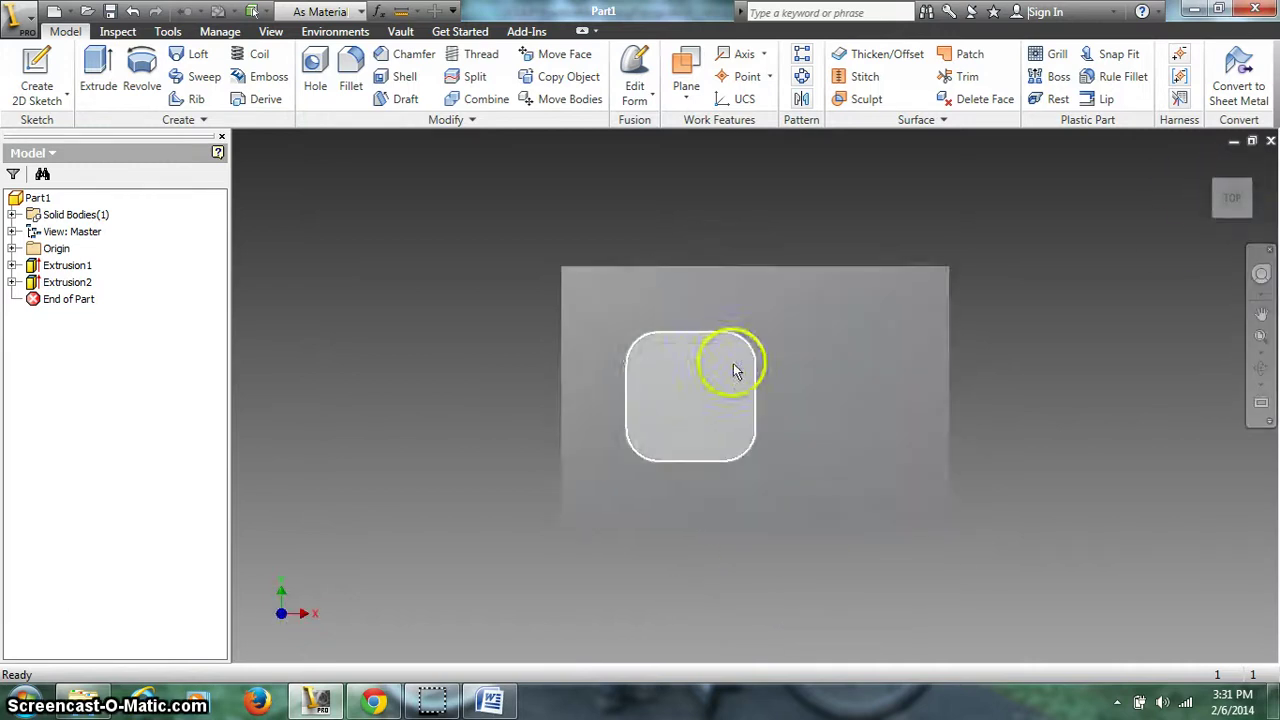
# - Switch to the flange drawing in Word, enlarge it to page width, examine the groove dimensions, and return to Inventor
pyautogui.click(490, 700)
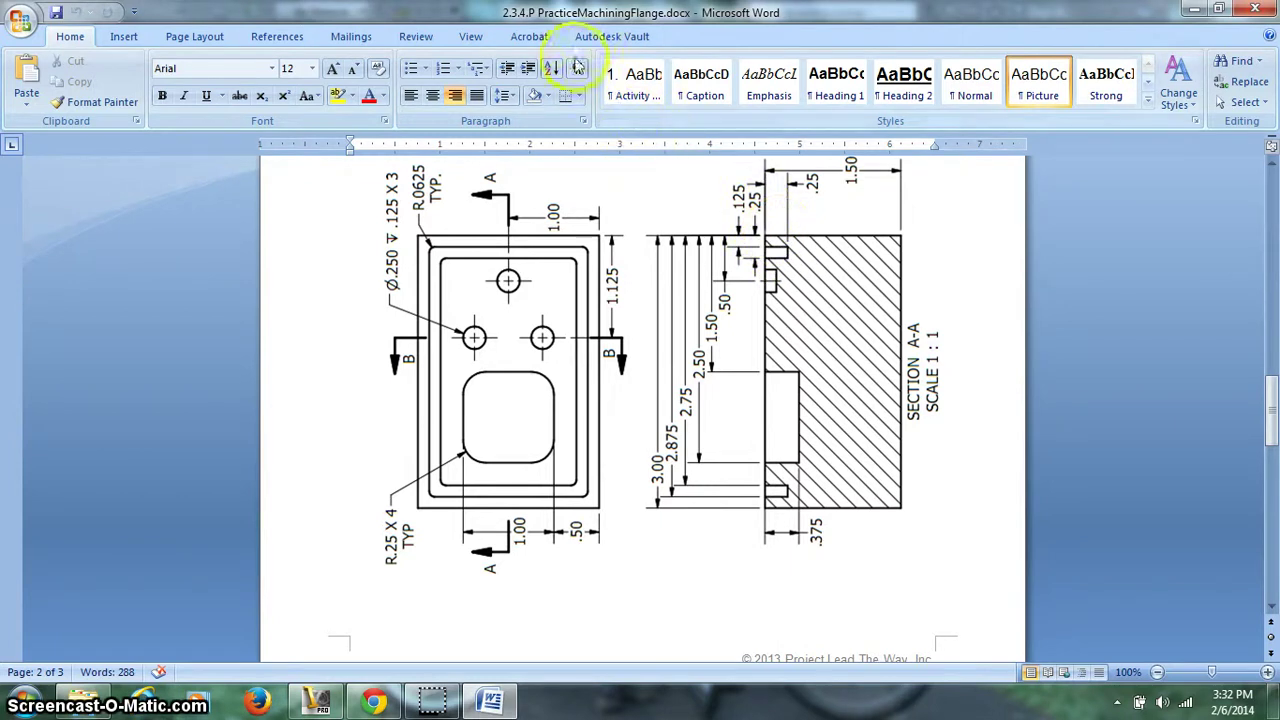
pyautogui.click(470, 36)
pyautogui.click(558, 102)
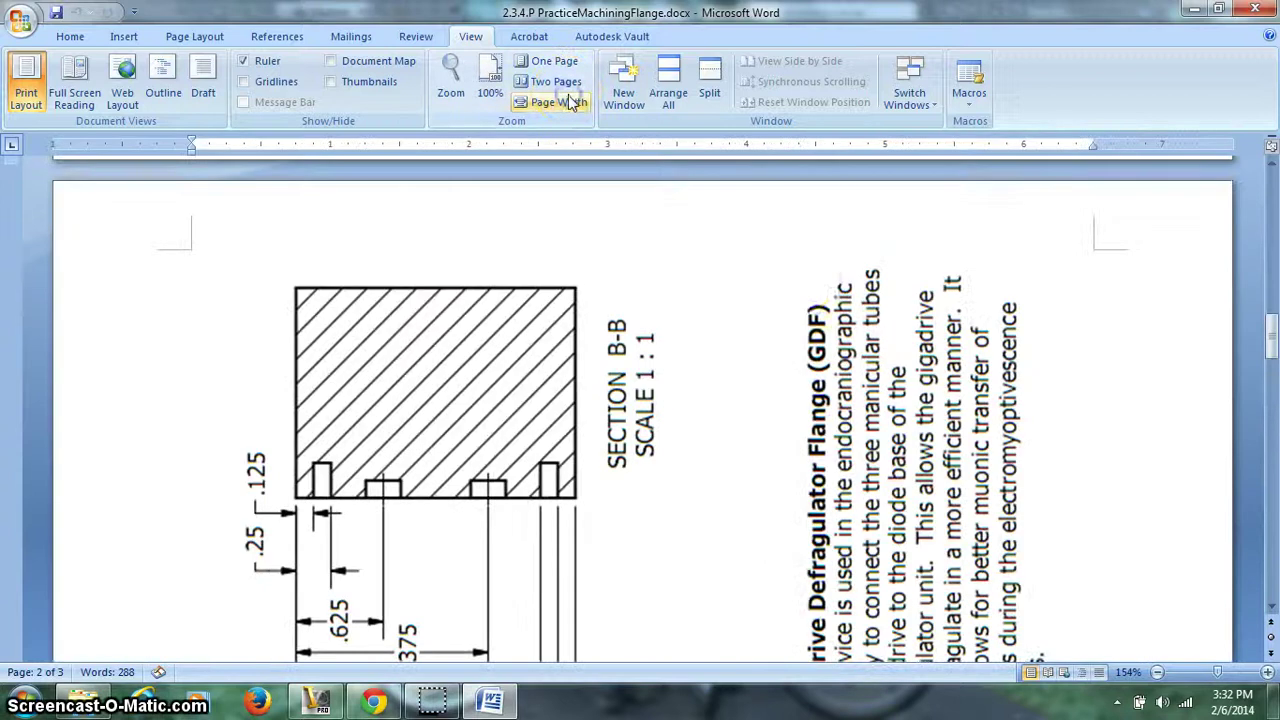
pyautogui.scroll(10, 774, 279)
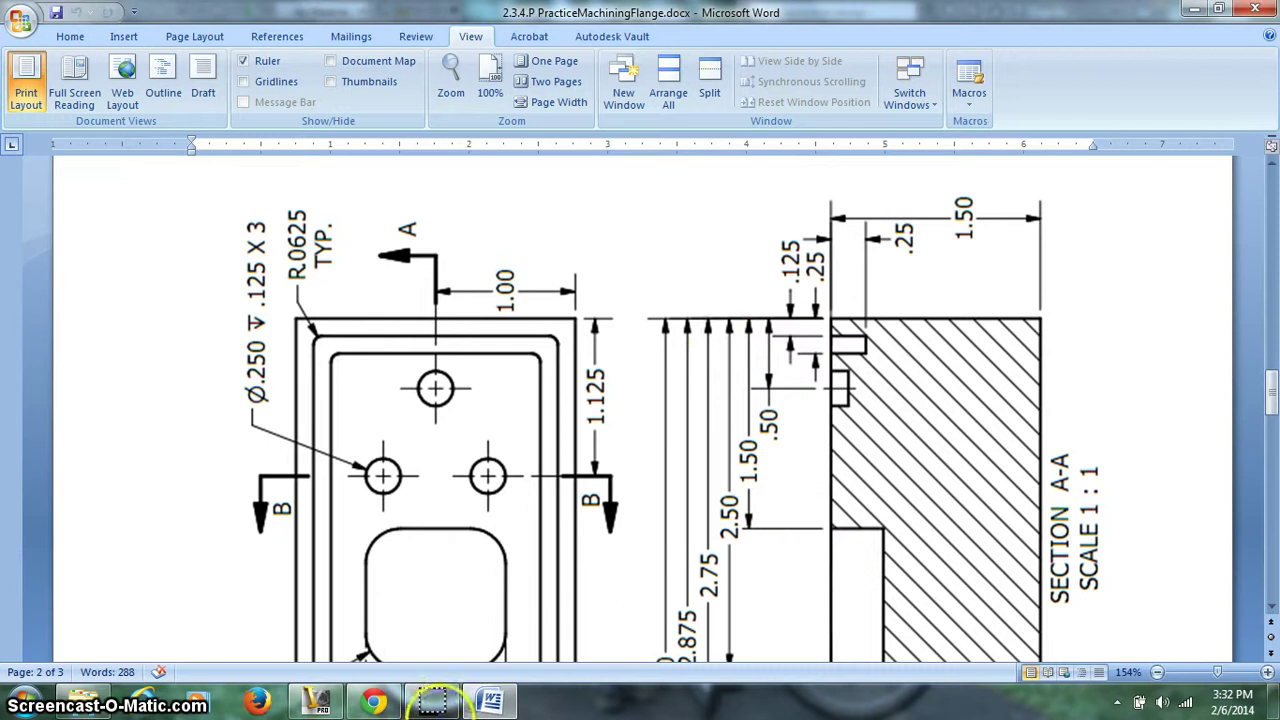
pyautogui.click(316, 700)
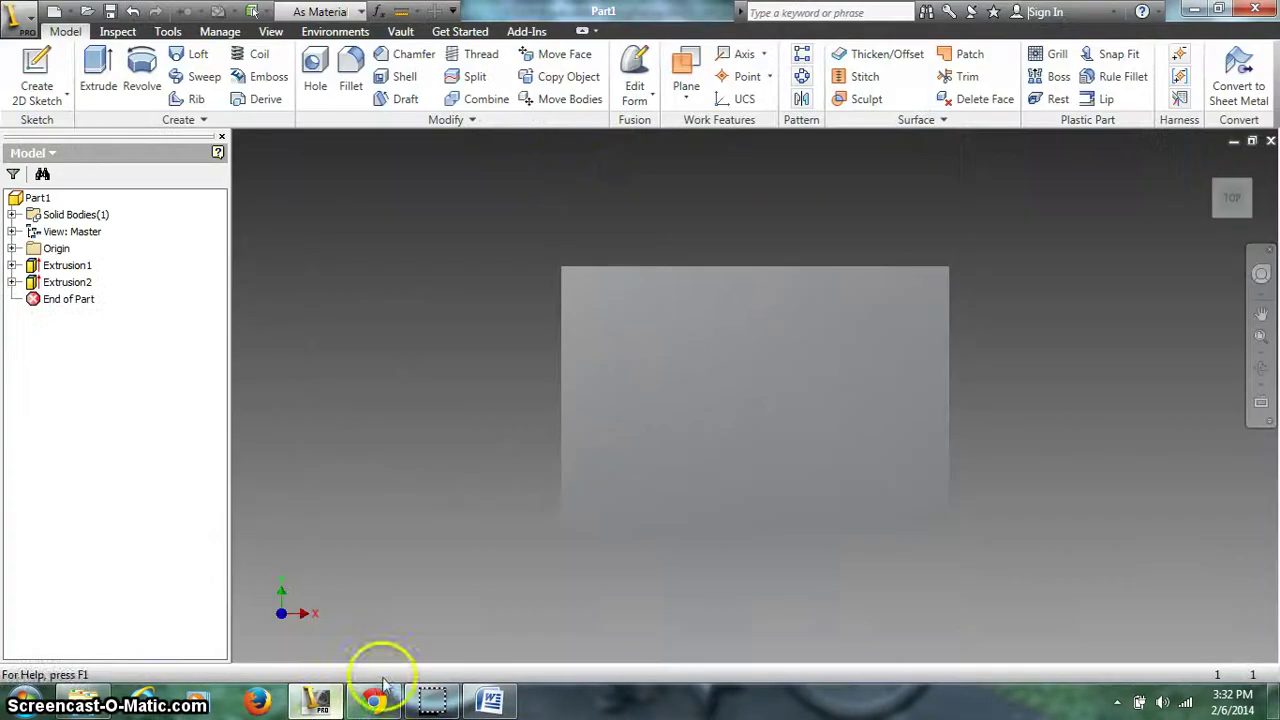
# - Start a sketch on the block's top face and draw a rectangle about 2.7 x 1.7 in around the pocket, inside the block's edges
pyautogui.click(37, 72)
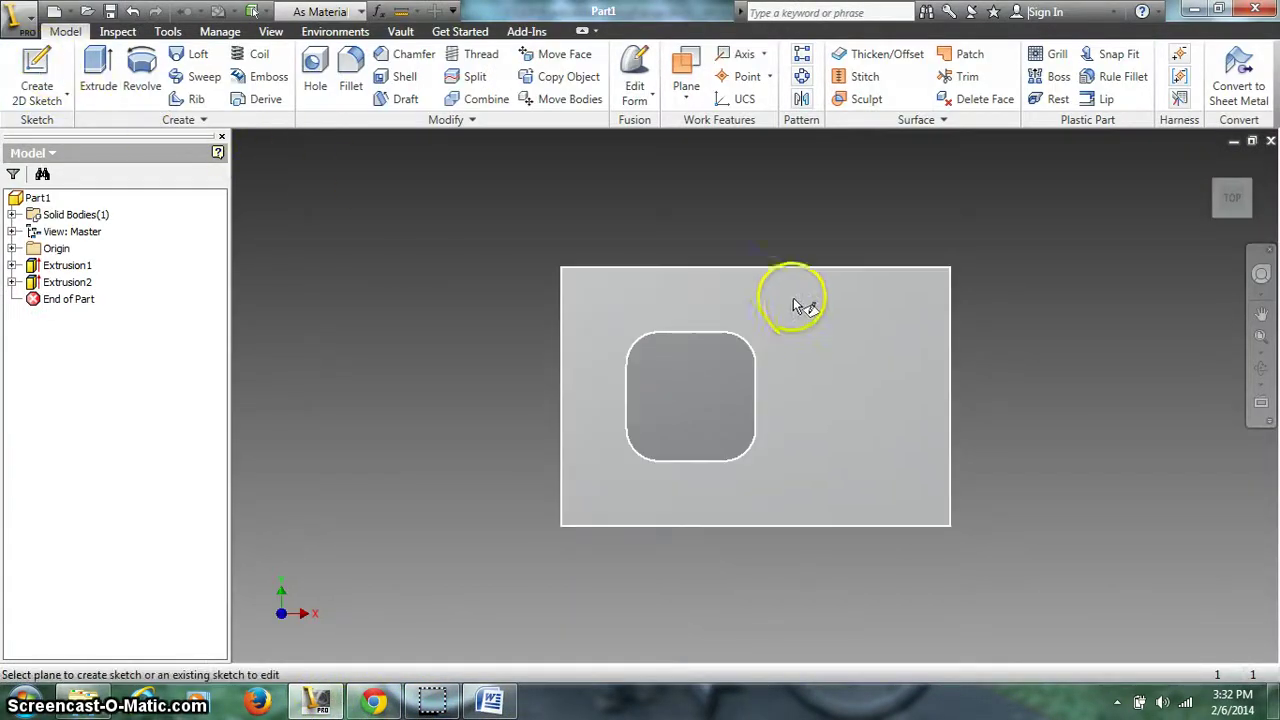
pyautogui.click(809, 314)
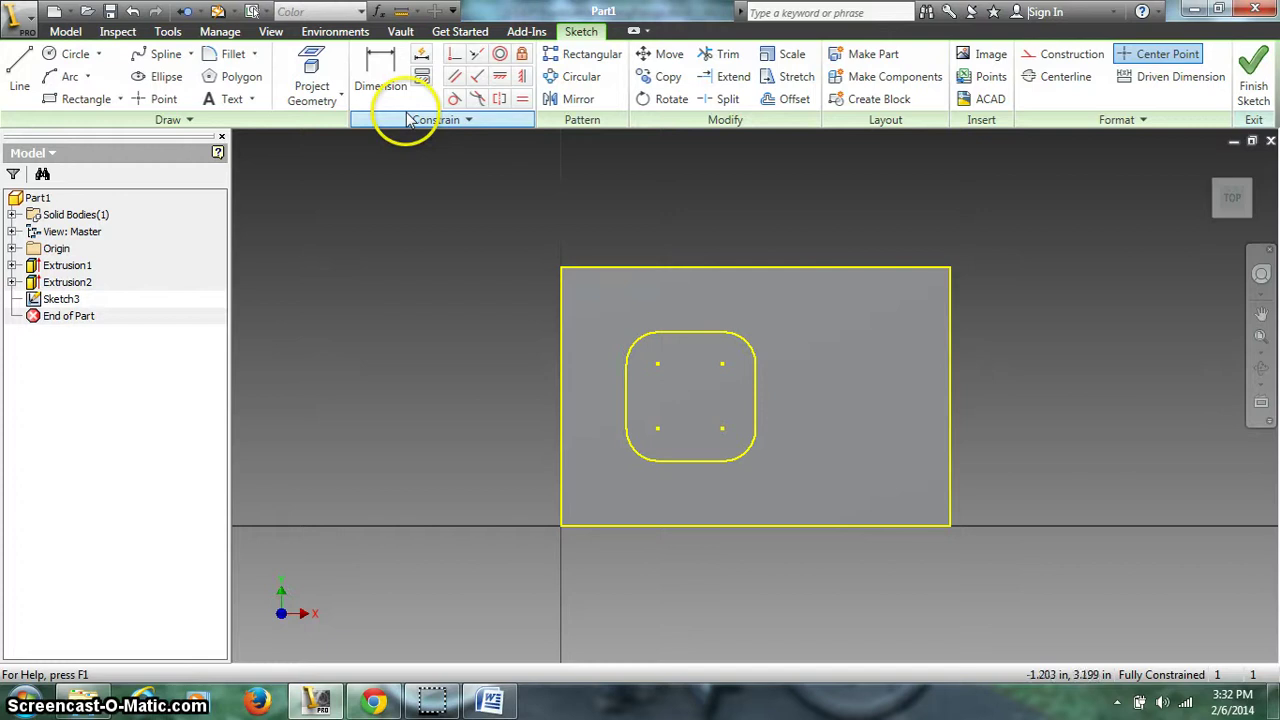
pyautogui.click(80, 98)
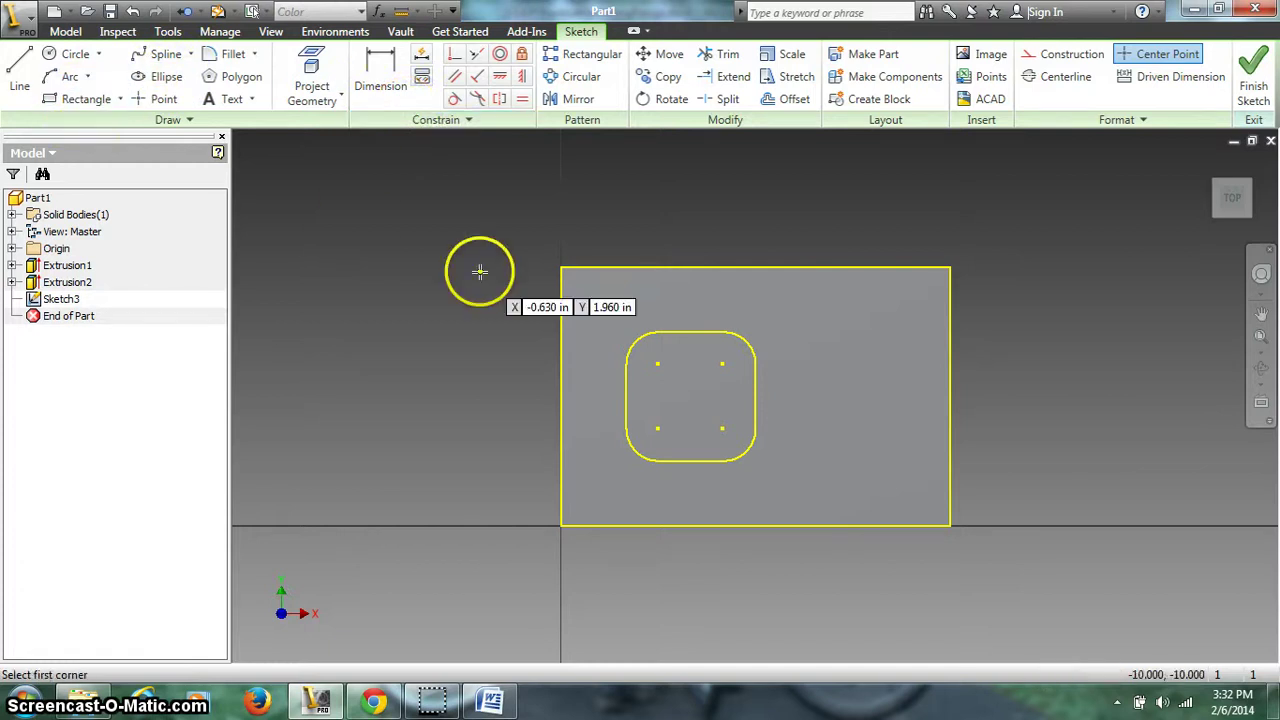
pyautogui.click(585, 292)
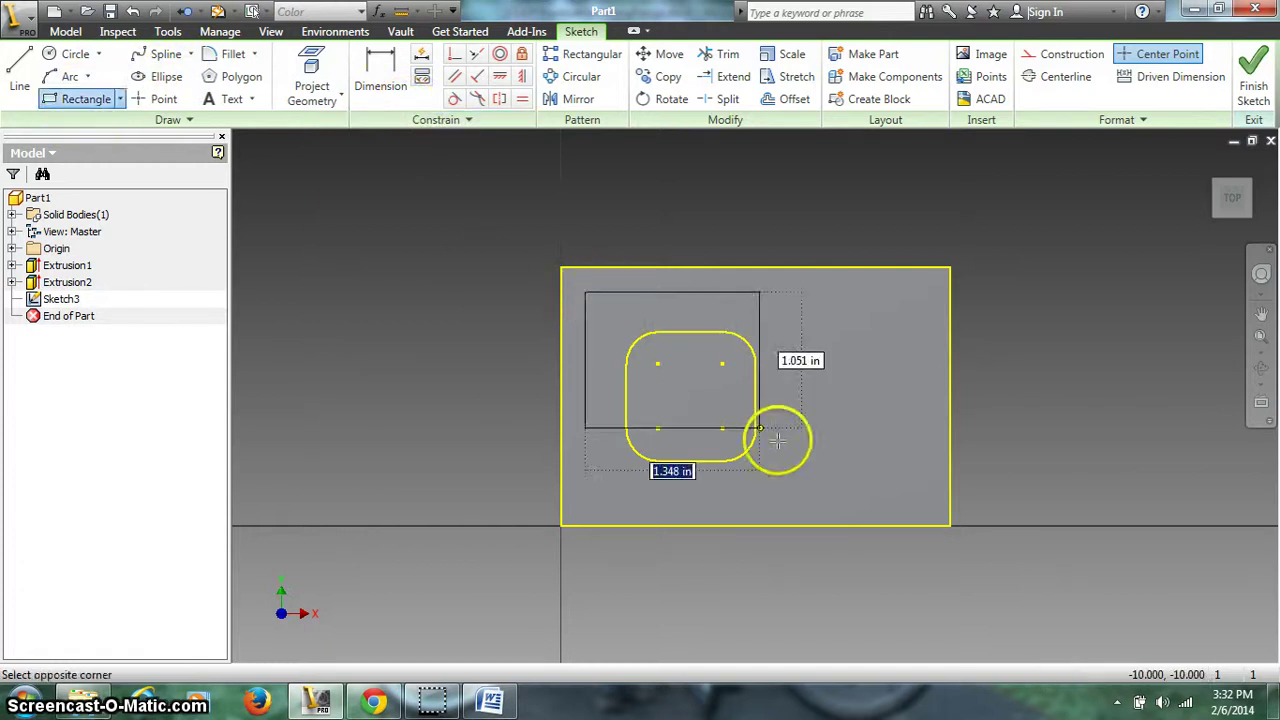
pyautogui.click(937, 514)
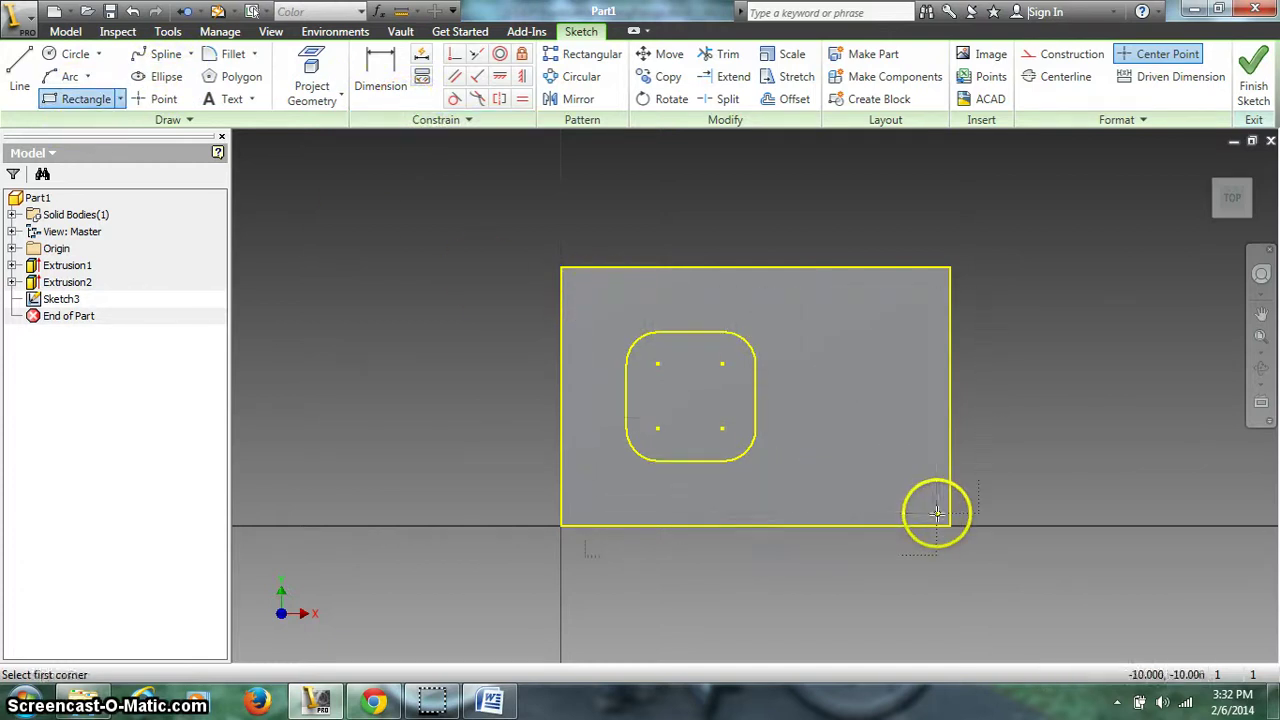
# - Dimension the rectangle's upper edge 0.125 in from the block's upper edge
pyautogui.click(386, 76)
pyautogui.click(728, 291)
pyautogui.click(721, 276)
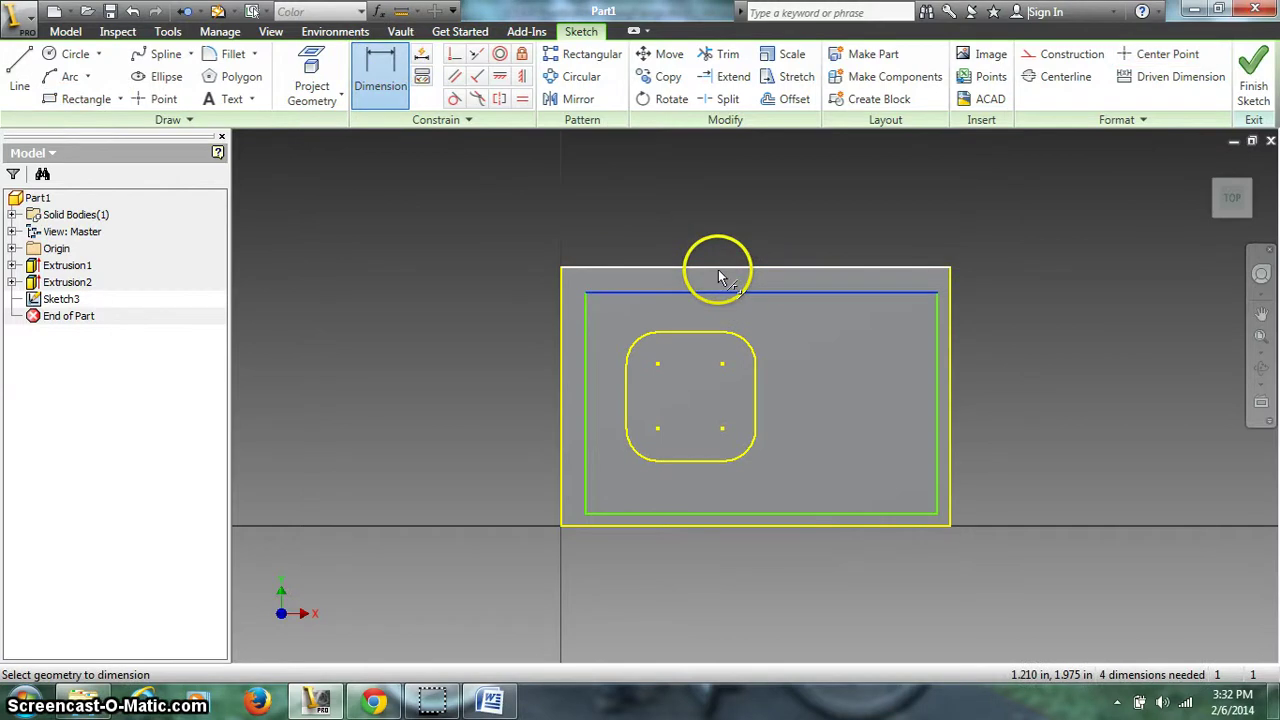
pyautogui.click(1007, 287)
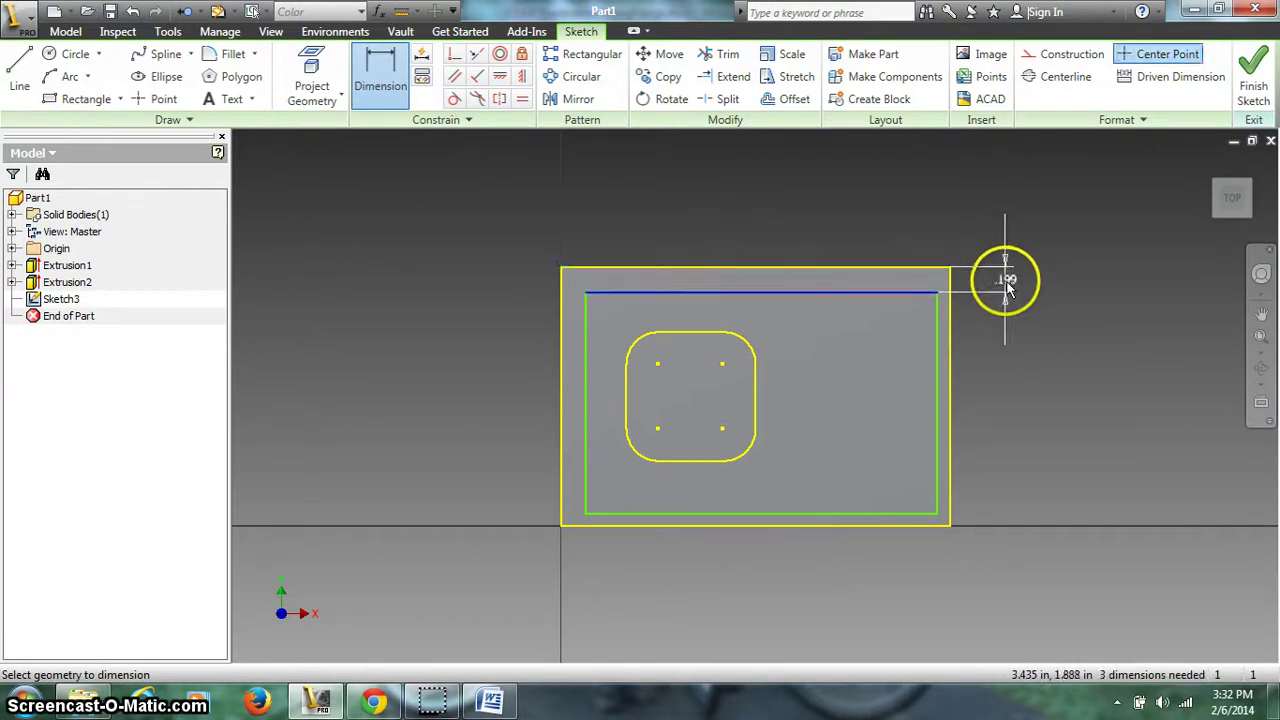
pyautogui.write('.12')
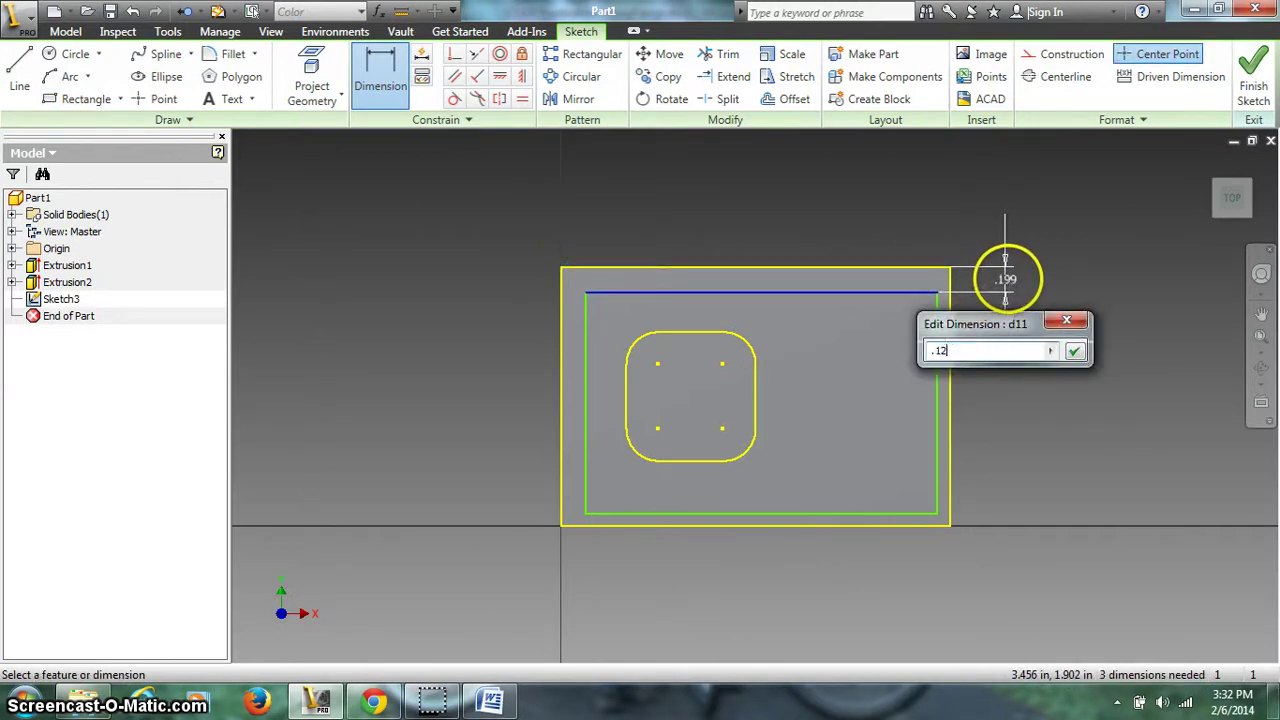
pyautogui.write('5')
pyautogui.press('Return')
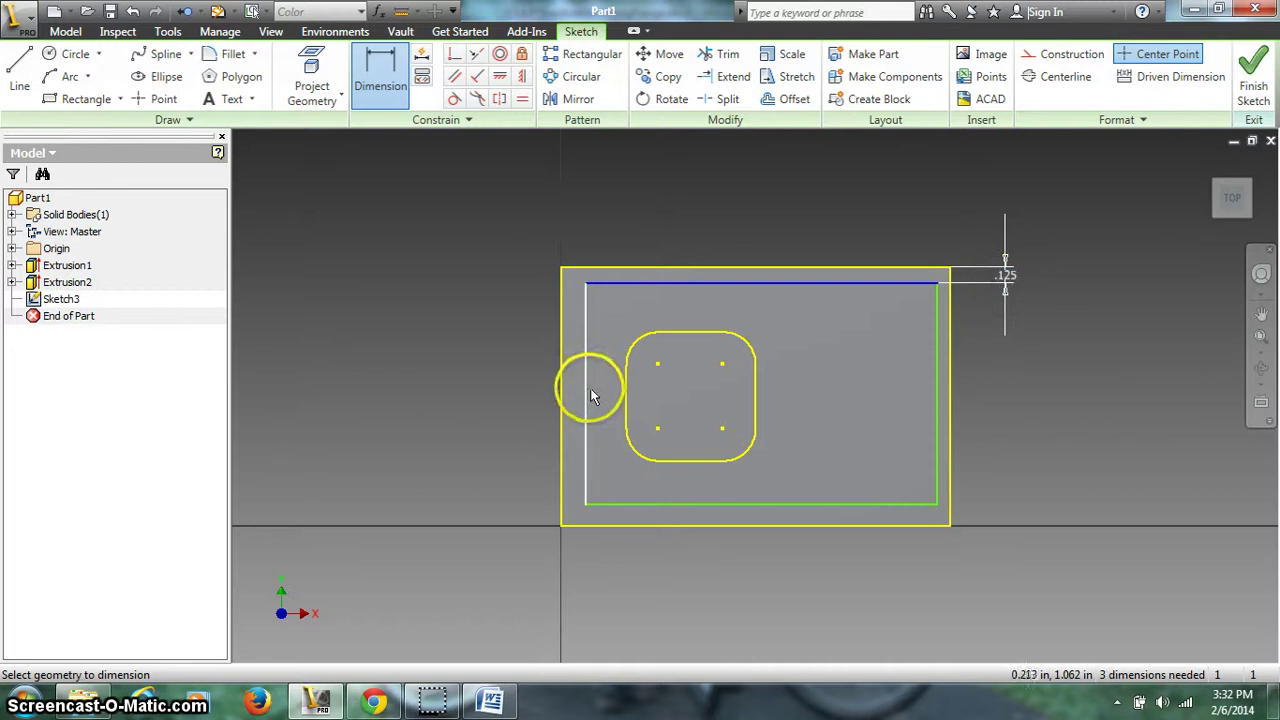
# - Dimension the rectangle's left edge from the block's left edge, linking the value to the existing 0.125 in upper-edge dimension
pyautogui.click(586, 393)
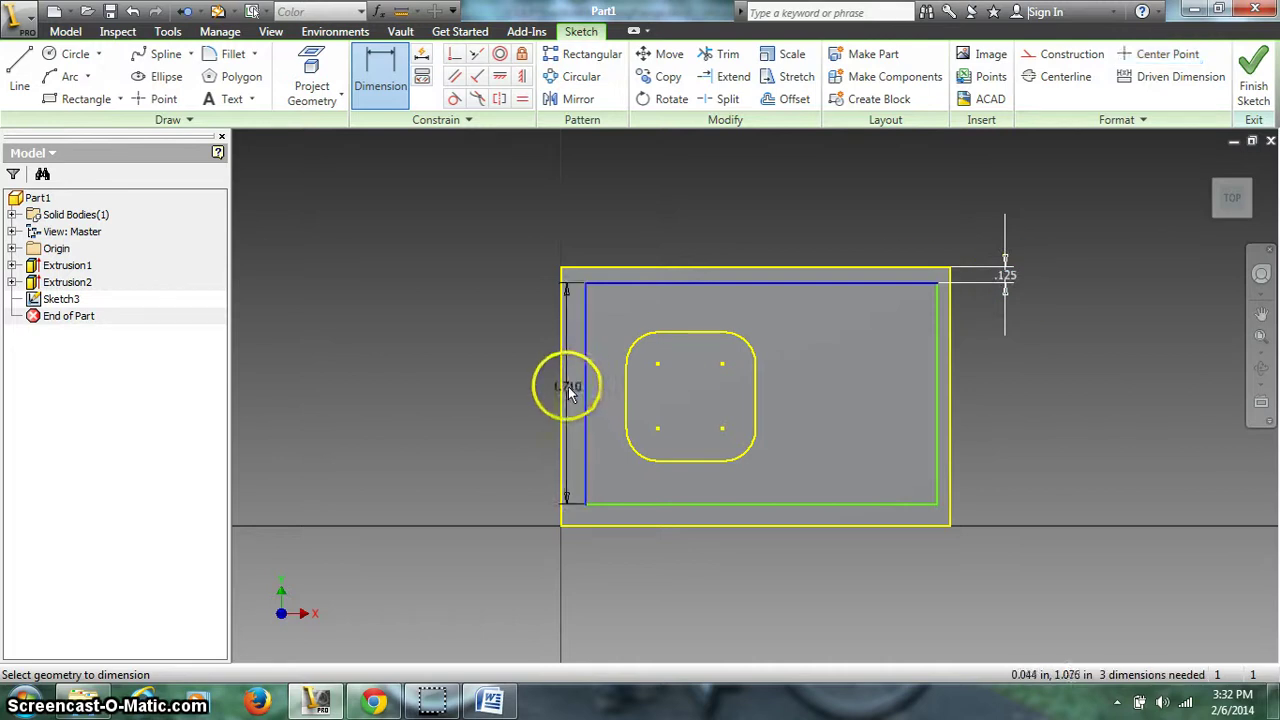
pyautogui.click(589, 200)
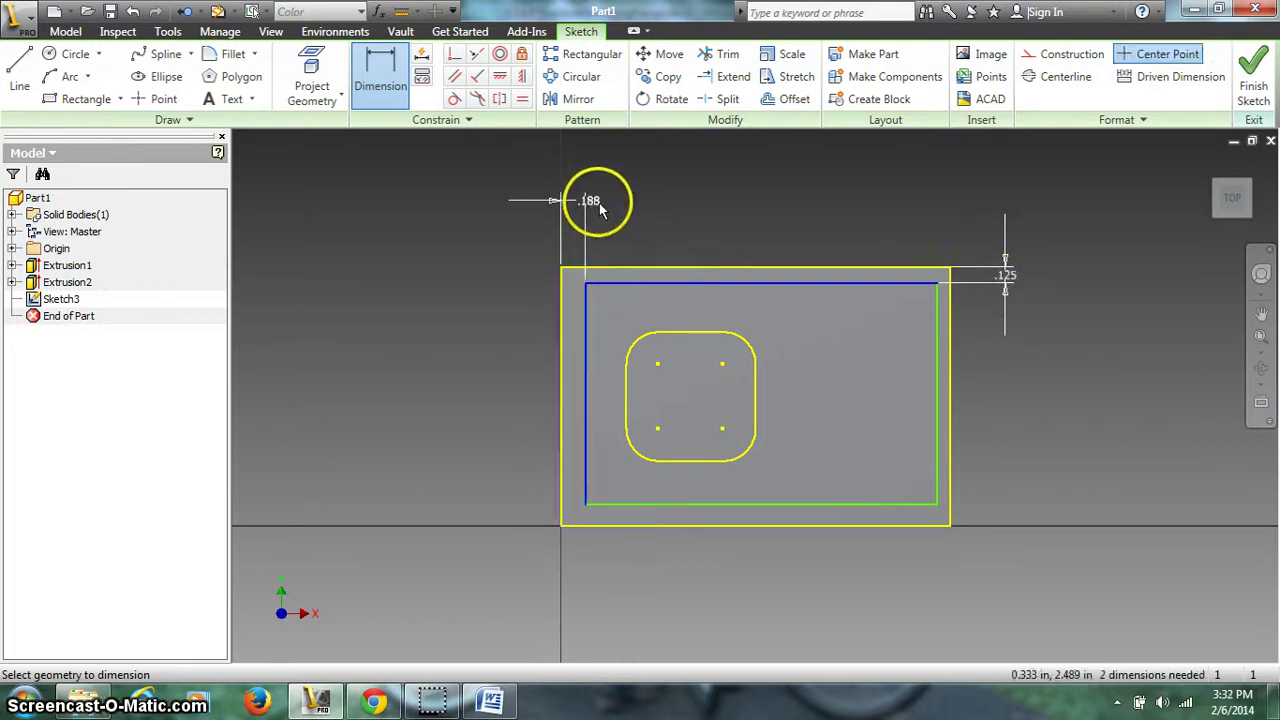
pyautogui.click(1005, 275)
pyautogui.click(665, 272)
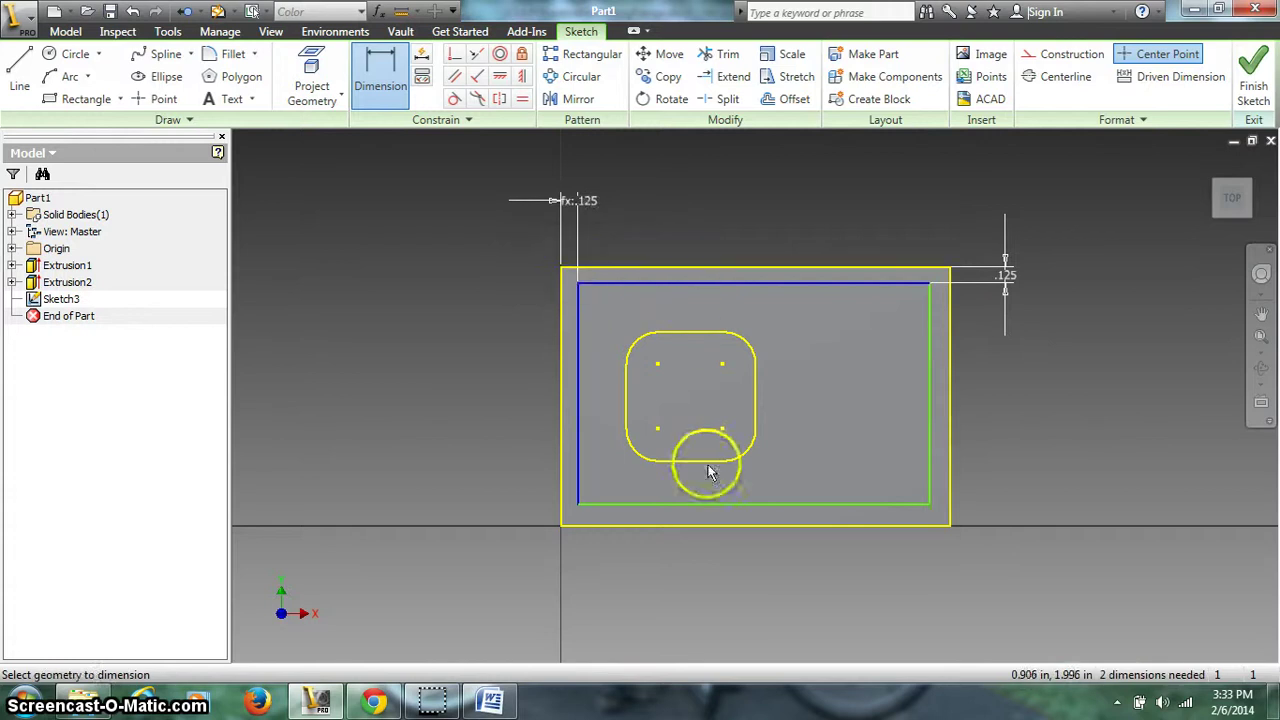
# - Dimension the rectangle's lower edge from the block's lower edge, linking the value to the 0.125 in left-edge dimension
pyautogui.click(716, 503)
pyautogui.click(714, 524)
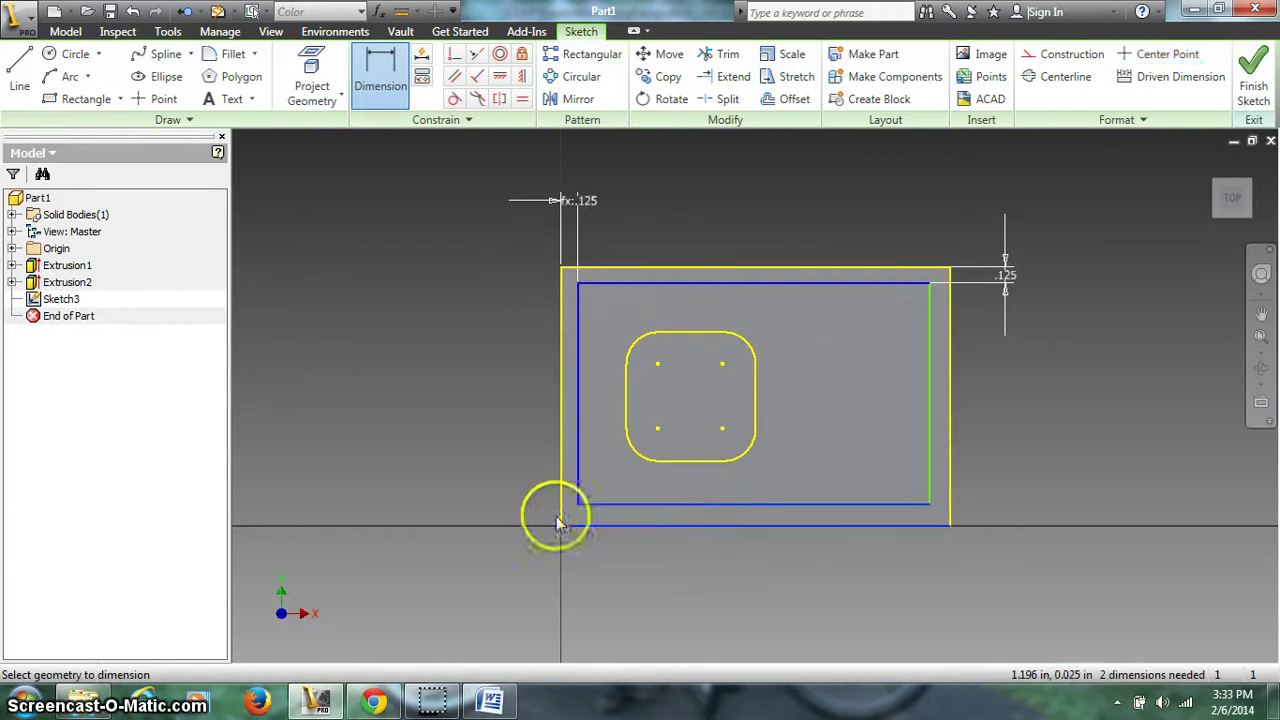
pyautogui.click(481, 503)
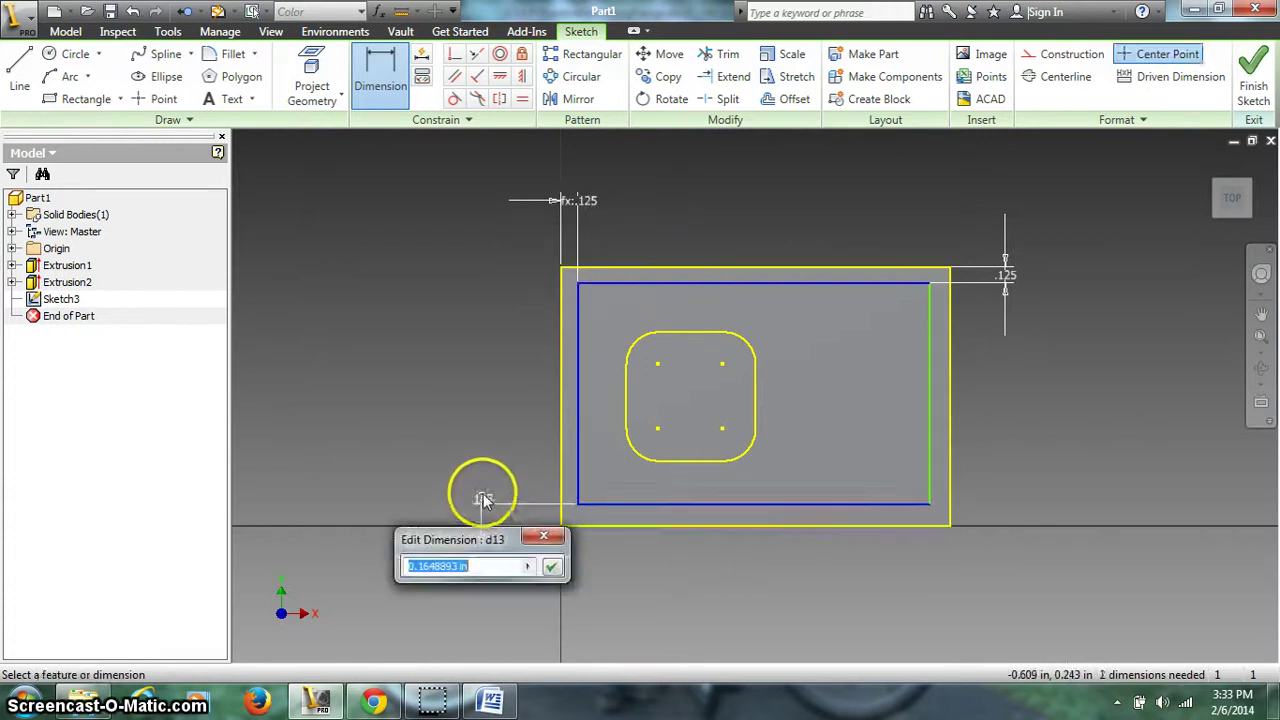
pyautogui.click(583, 200)
pyautogui.click(552, 567)
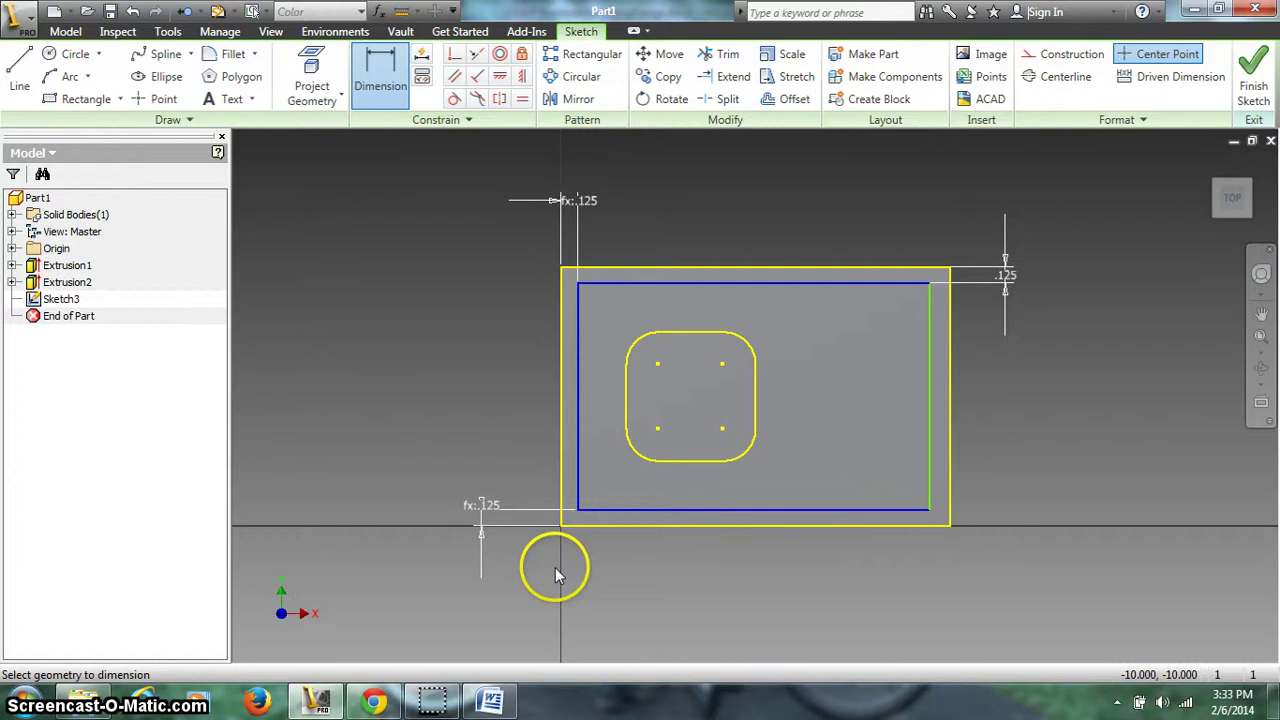
# - Dimension the rectangle's right edge from the block's right edge, linking the value to the 0.125 in upper-edge dimension (d11)
pyautogui.click(929, 437)
pyautogui.click(948, 439)
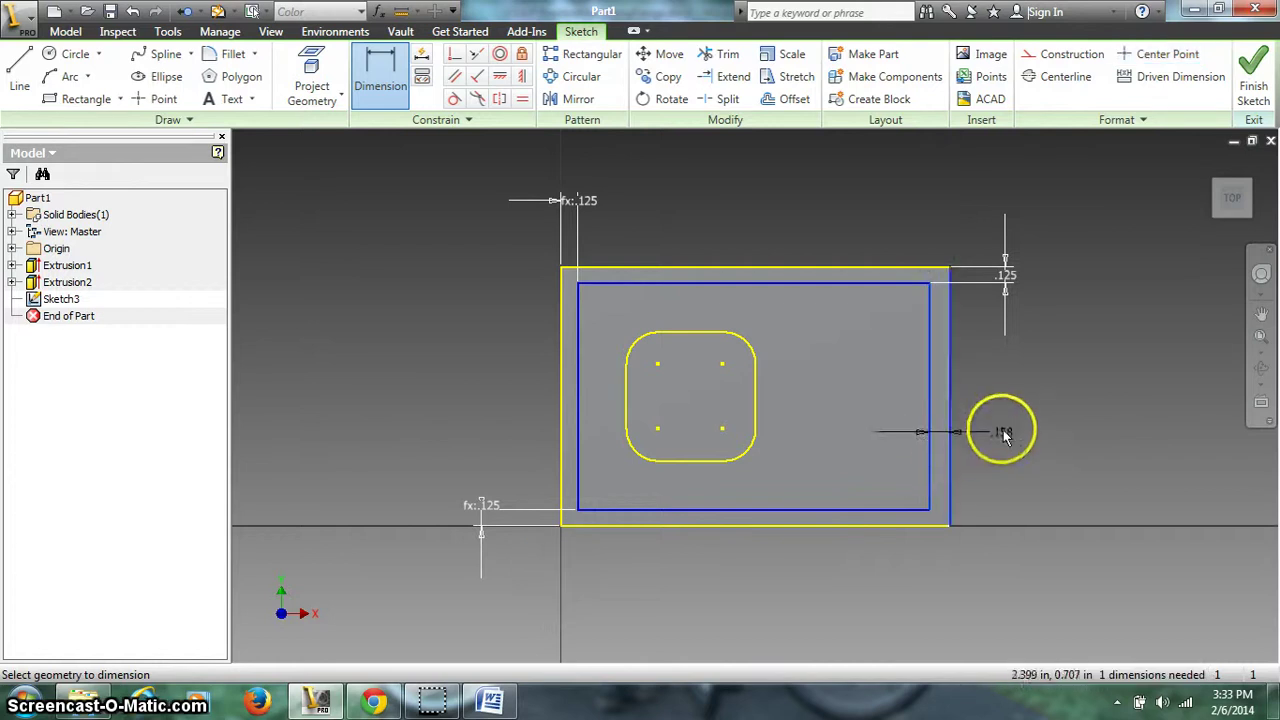
pyautogui.click(1002, 428)
pyautogui.click(1005, 276)
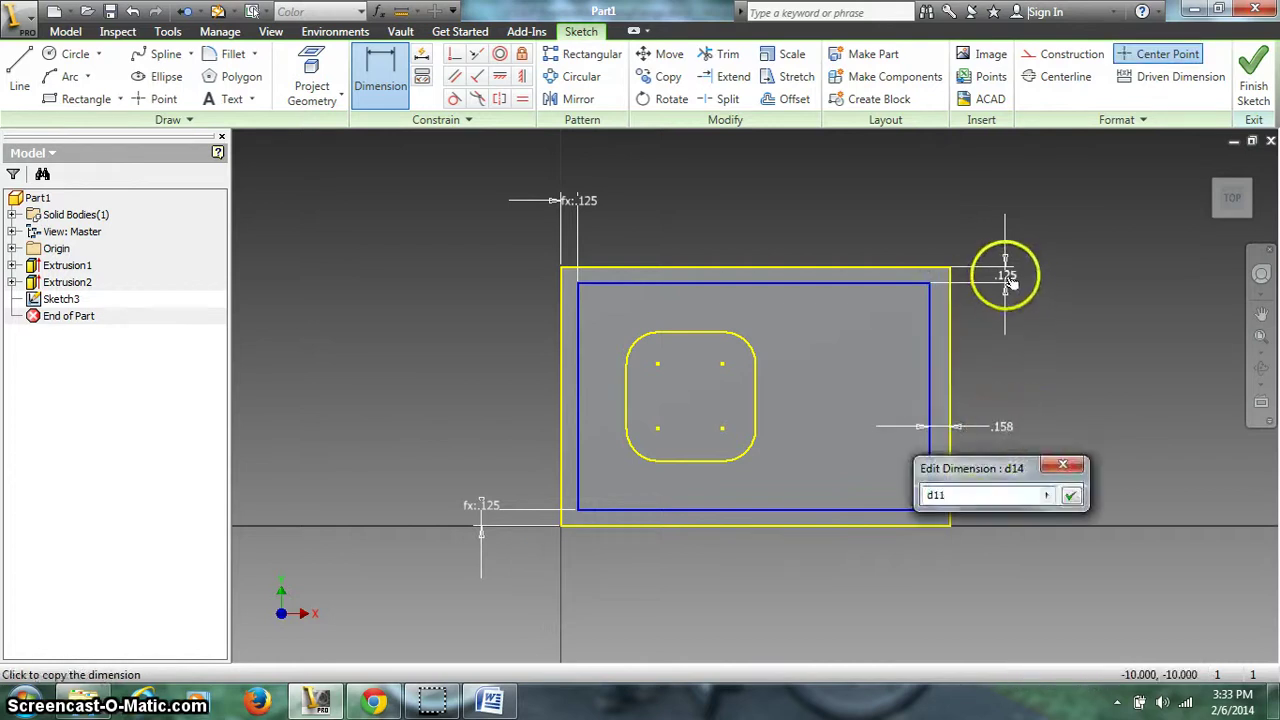
pyautogui.click(1070, 494)
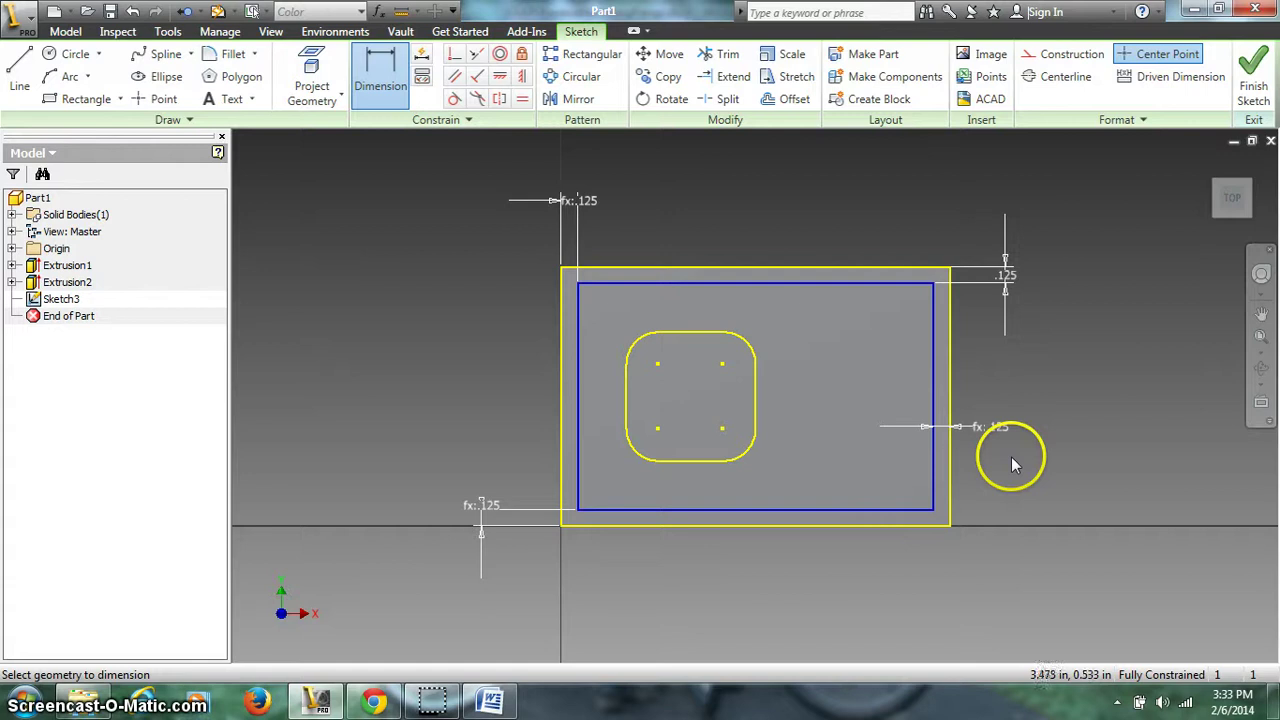
# - Check the groove width on the flange drawing in Word, return to Inventor, and offset the rectangle inward by about 0.18 in
pyautogui.click(478, 698)
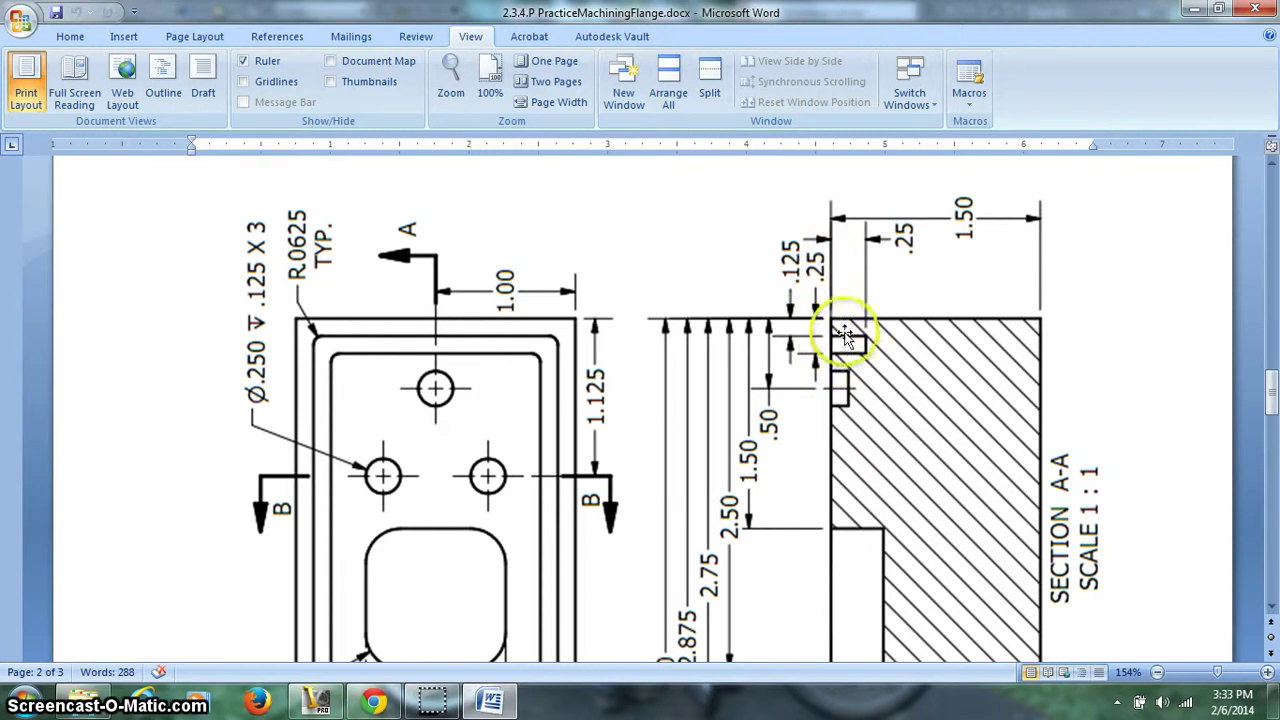
pyautogui.click(316, 700)
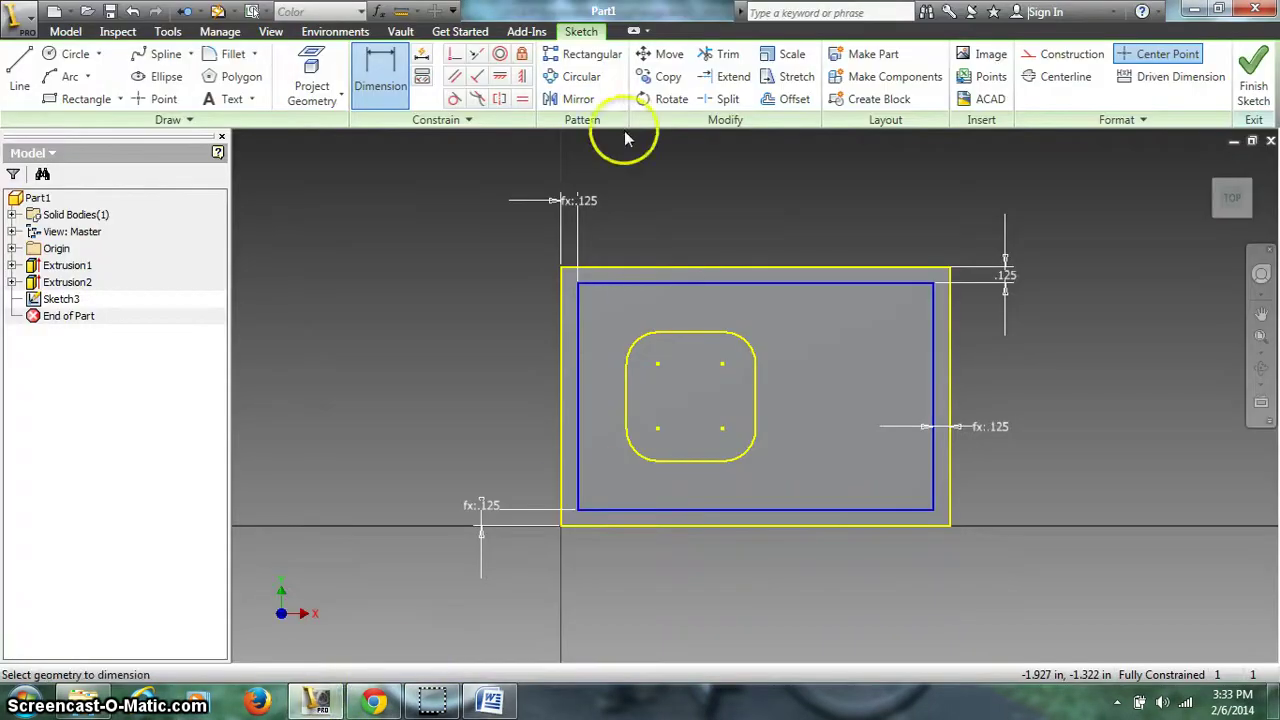
pyautogui.click(787, 100)
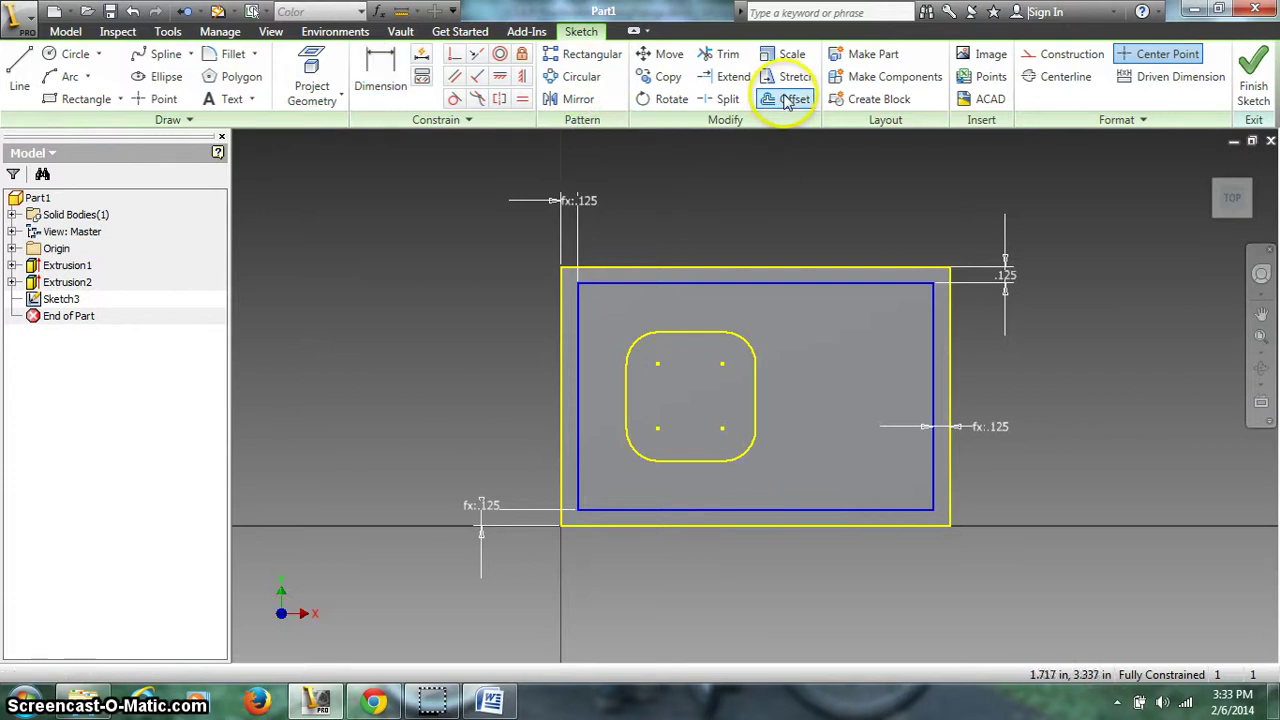
pyautogui.click(769, 284)
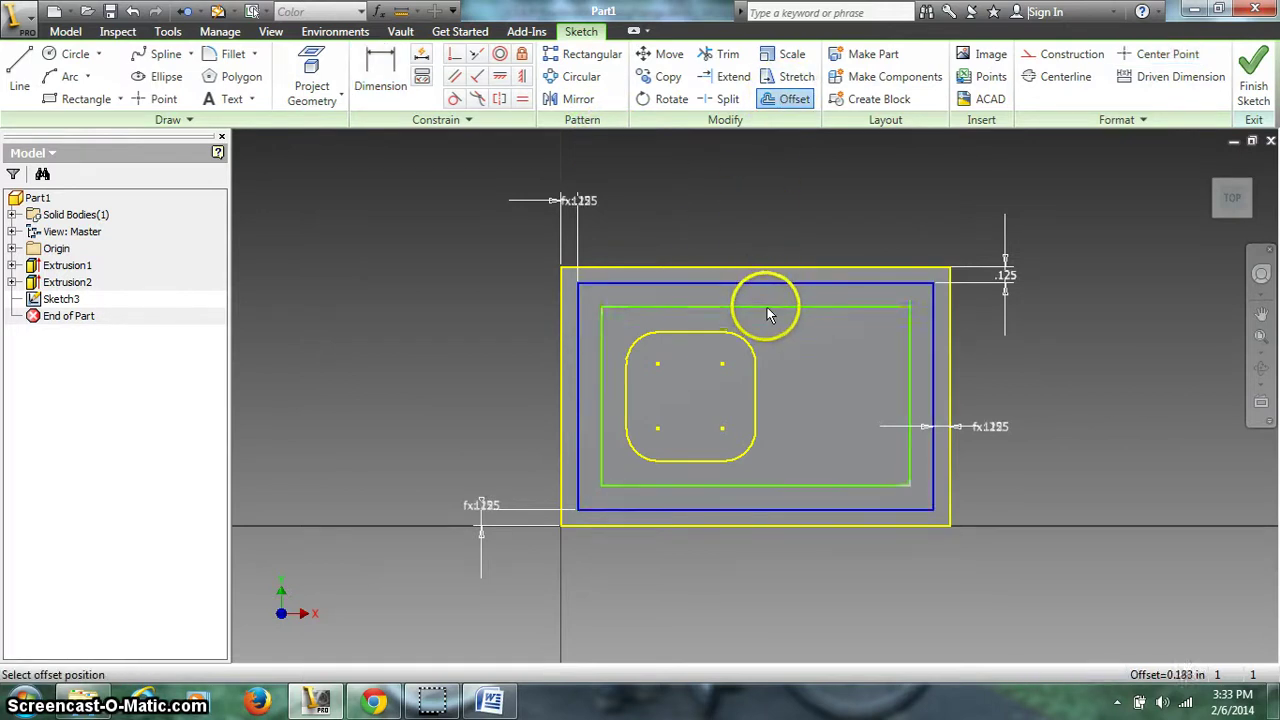
pyautogui.click(767, 307)
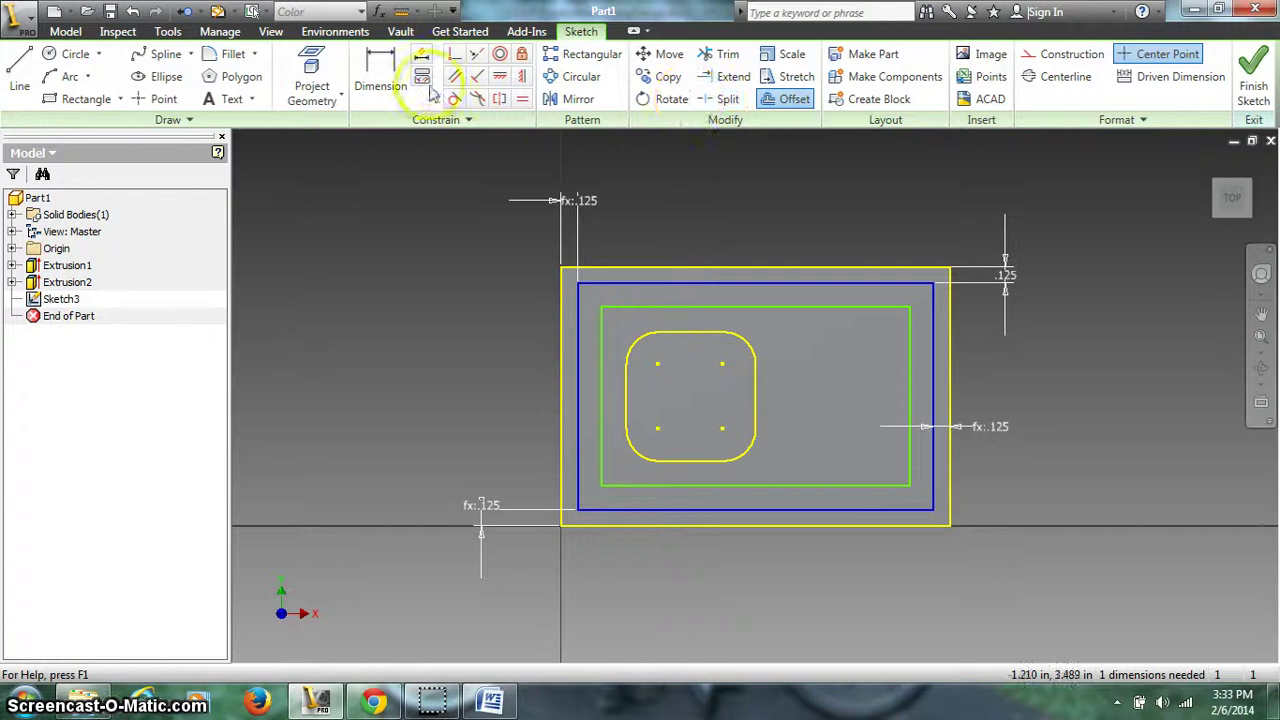
# - Dimension the gap between the two rectangles' upper edges, linking it to the 0.125 in right-edge dimension (d14)
pyautogui.click(380, 78)
pyautogui.click(791, 284)
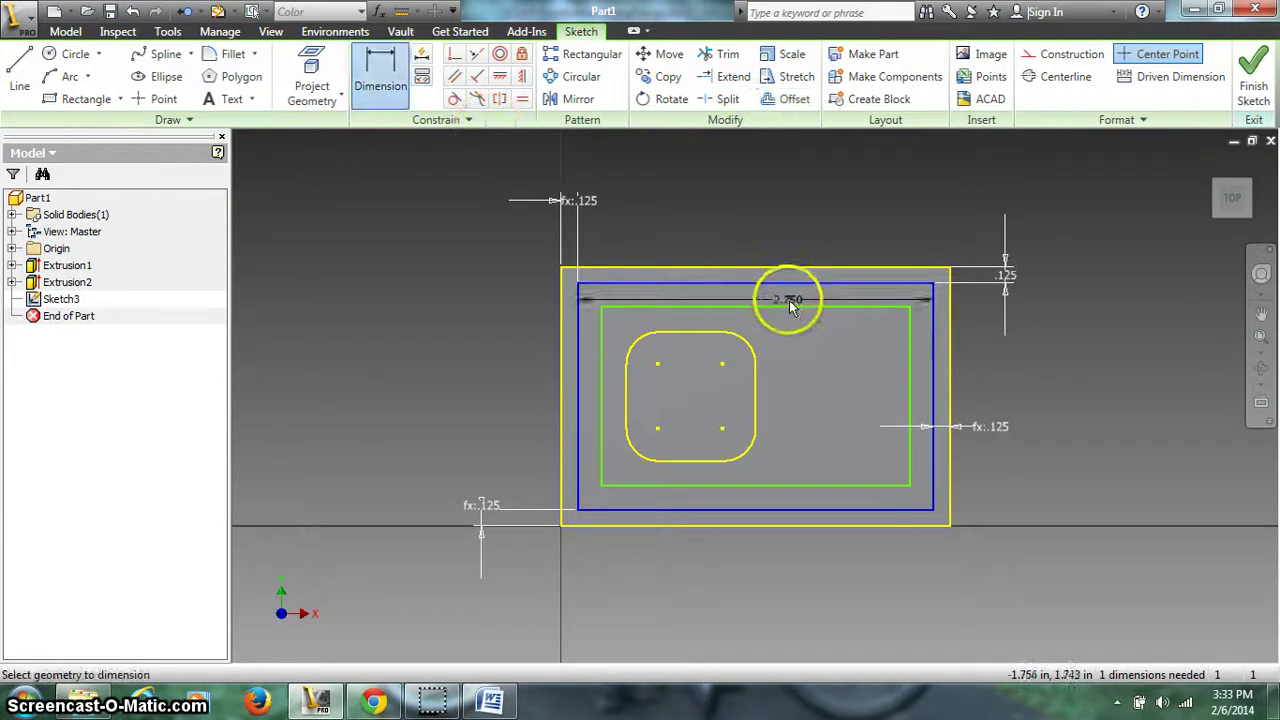
pyautogui.click(787, 307)
pyautogui.click(1080, 302)
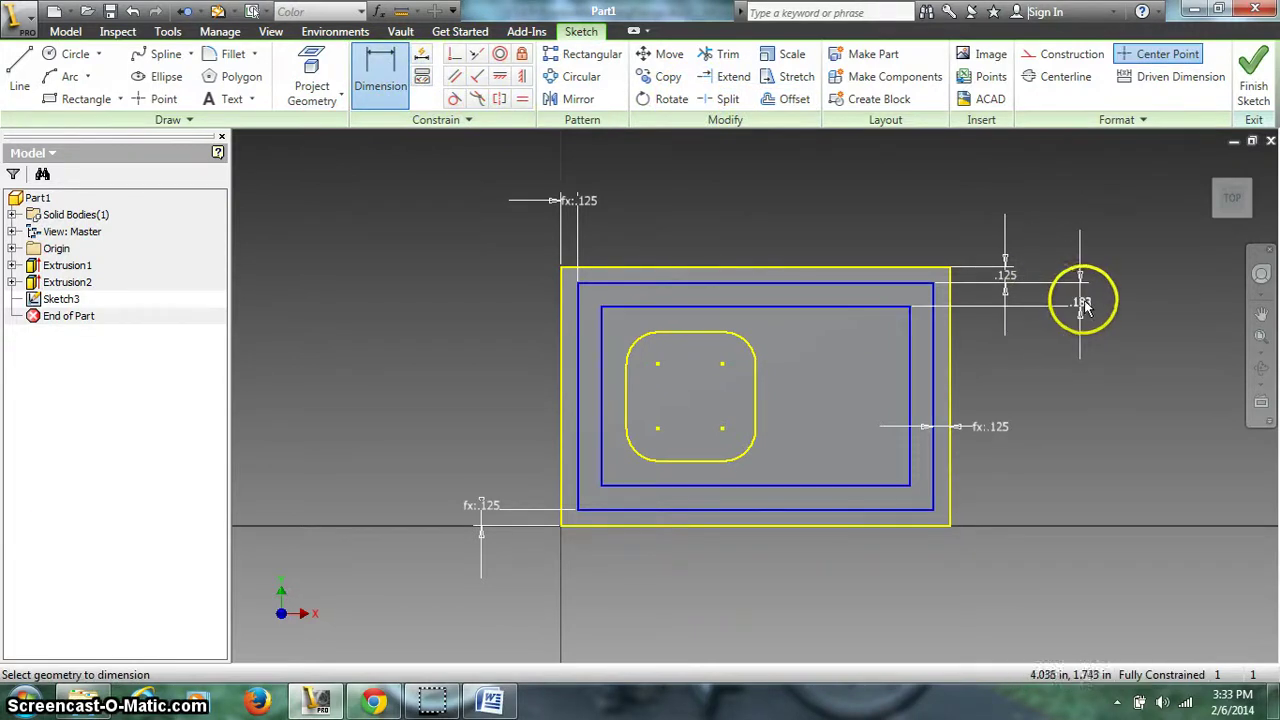
pyautogui.click(998, 428)
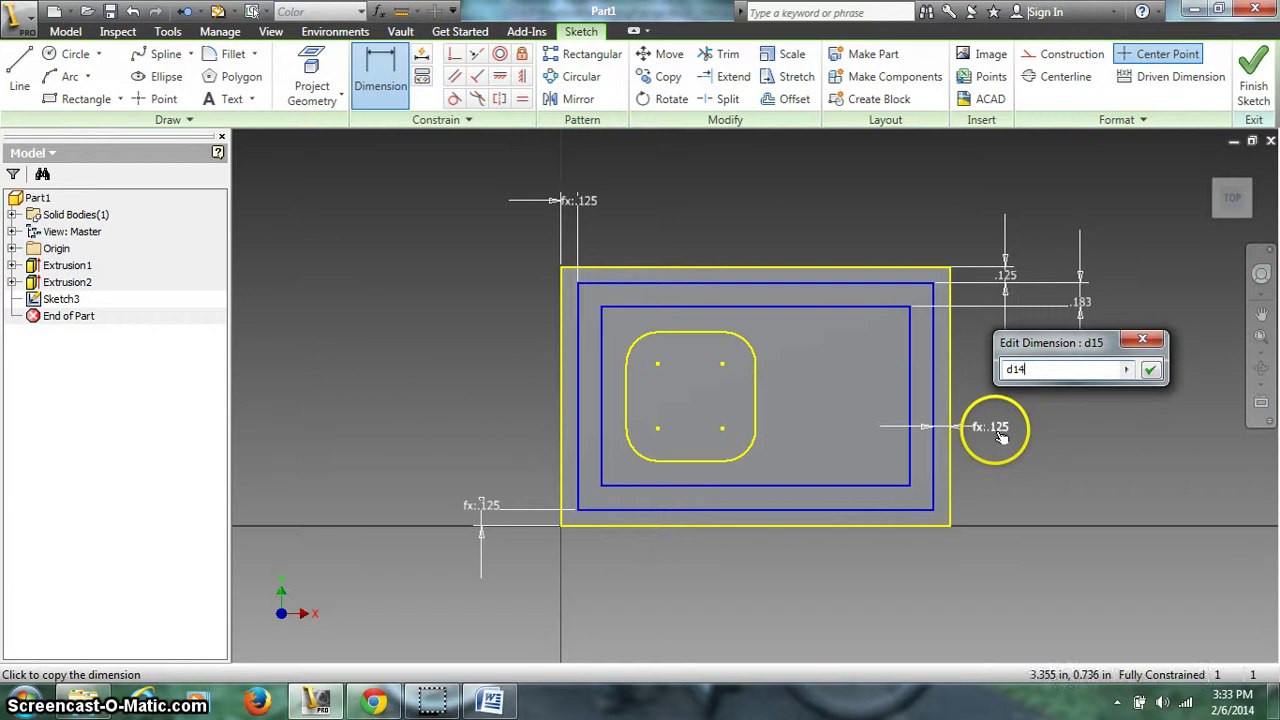
pyautogui.click(1149, 370)
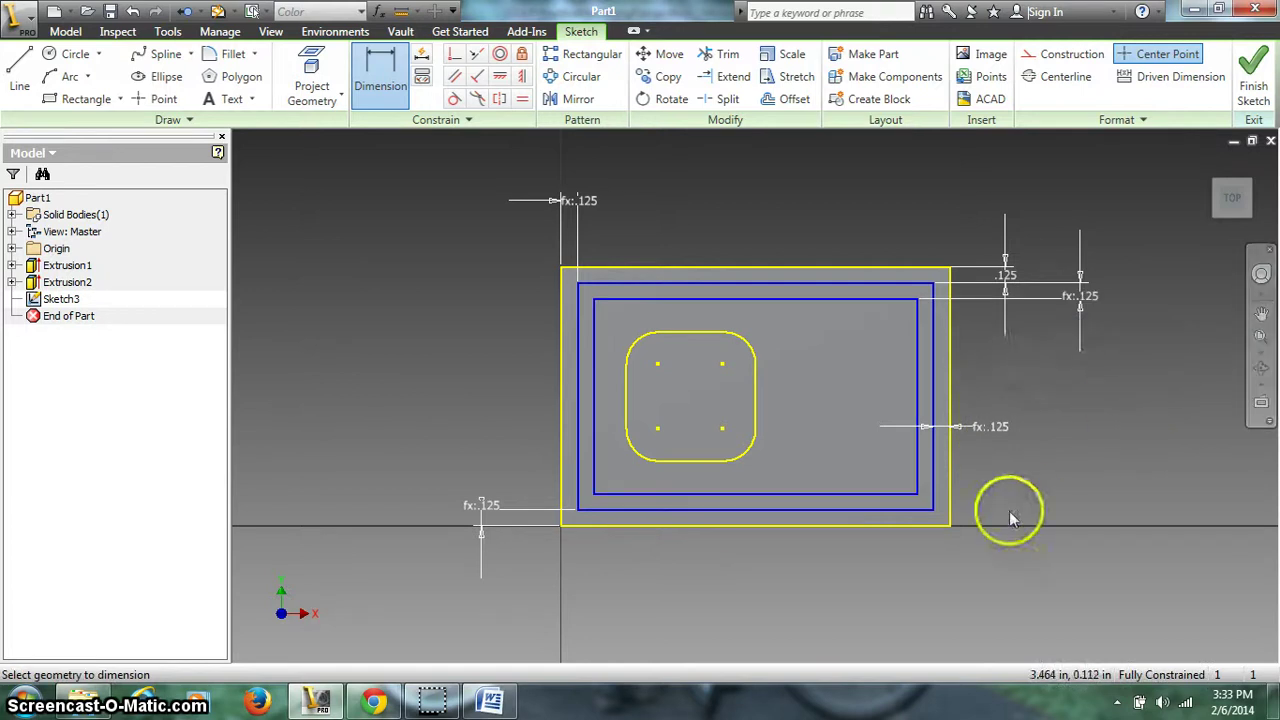
# - Check the groove depth on the flange drawing in Word and return to the Inventor sketch
pyautogui.click(490, 700)
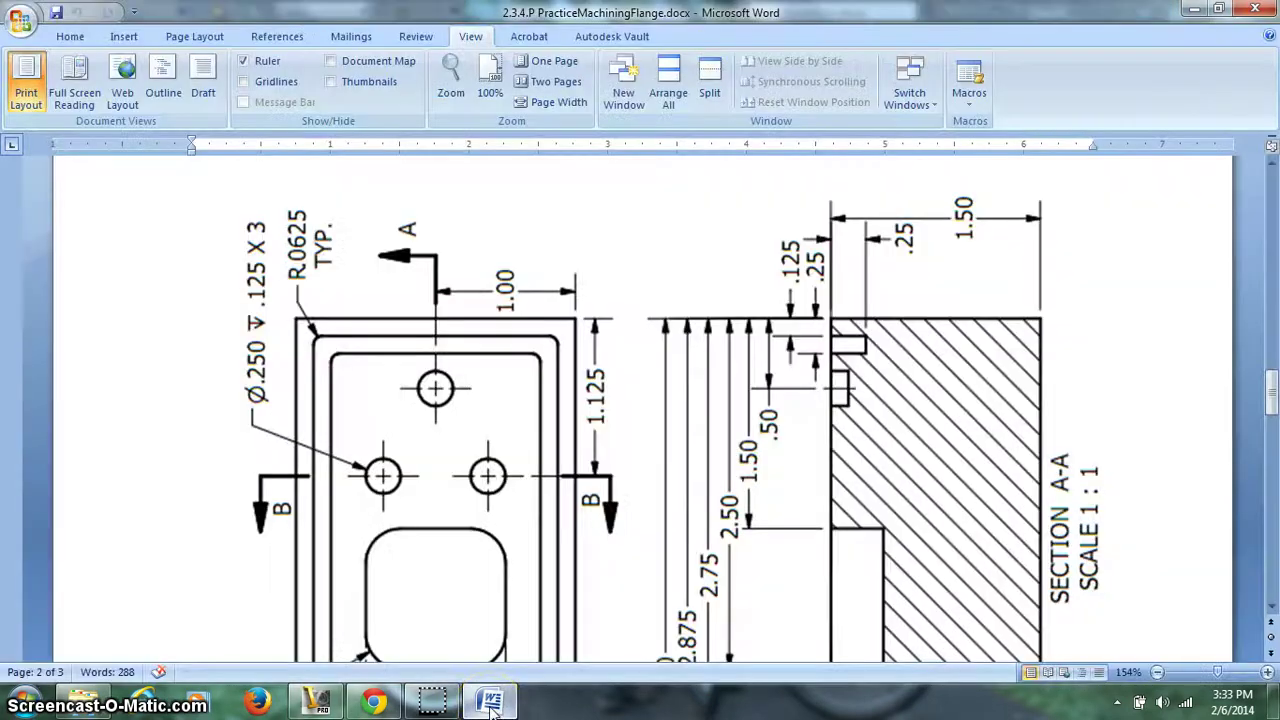
pyautogui.scroll(1, 771, 337)
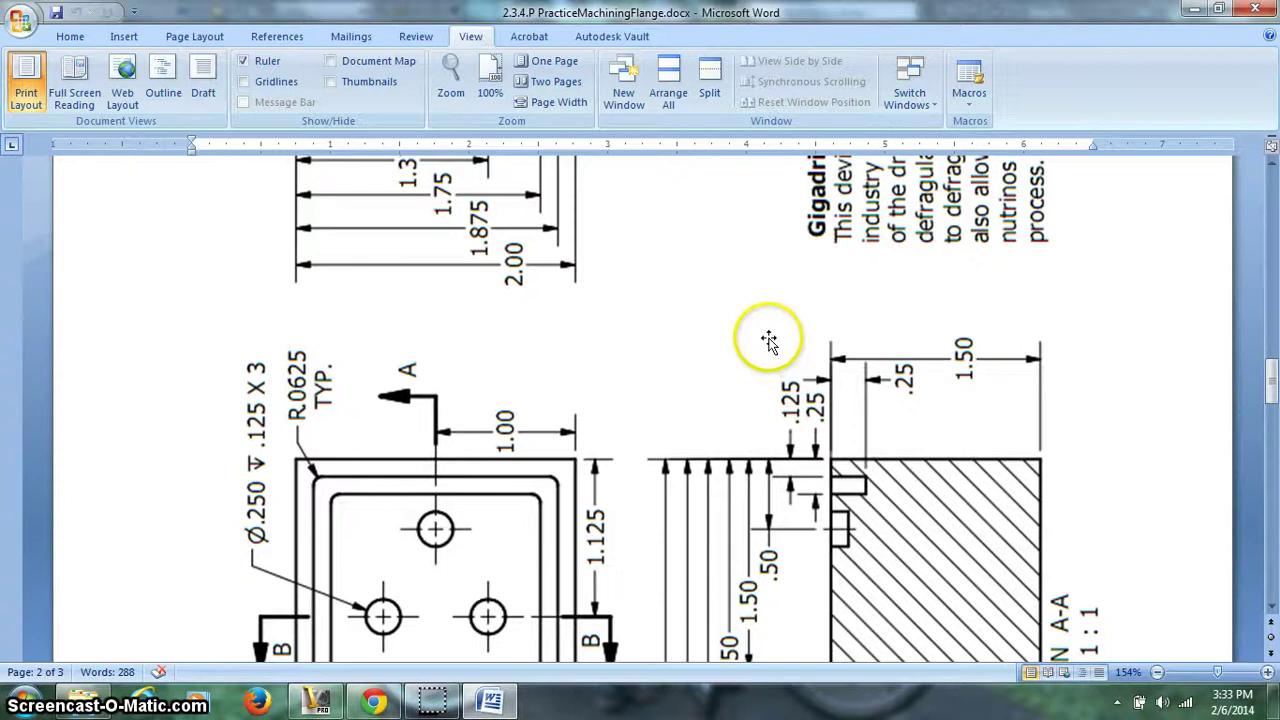
pyautogui.scroll(-1, 771, 340)
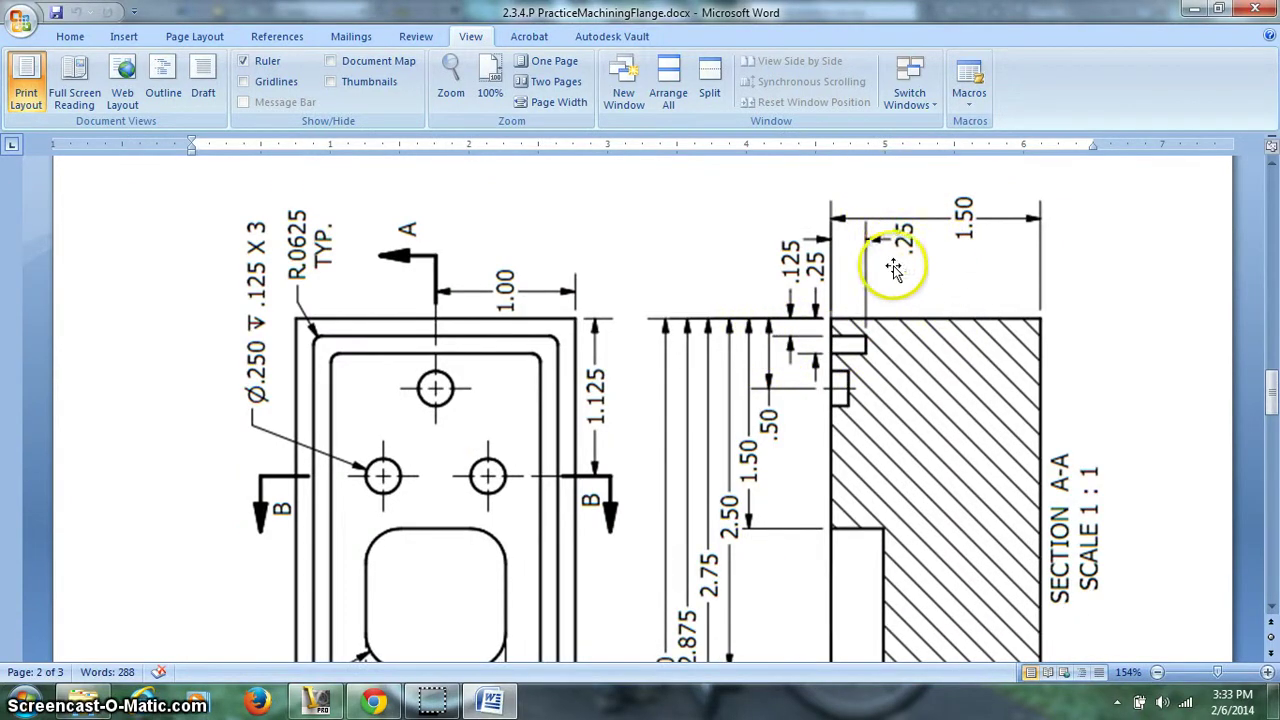
pyautogui.click(322, 705)
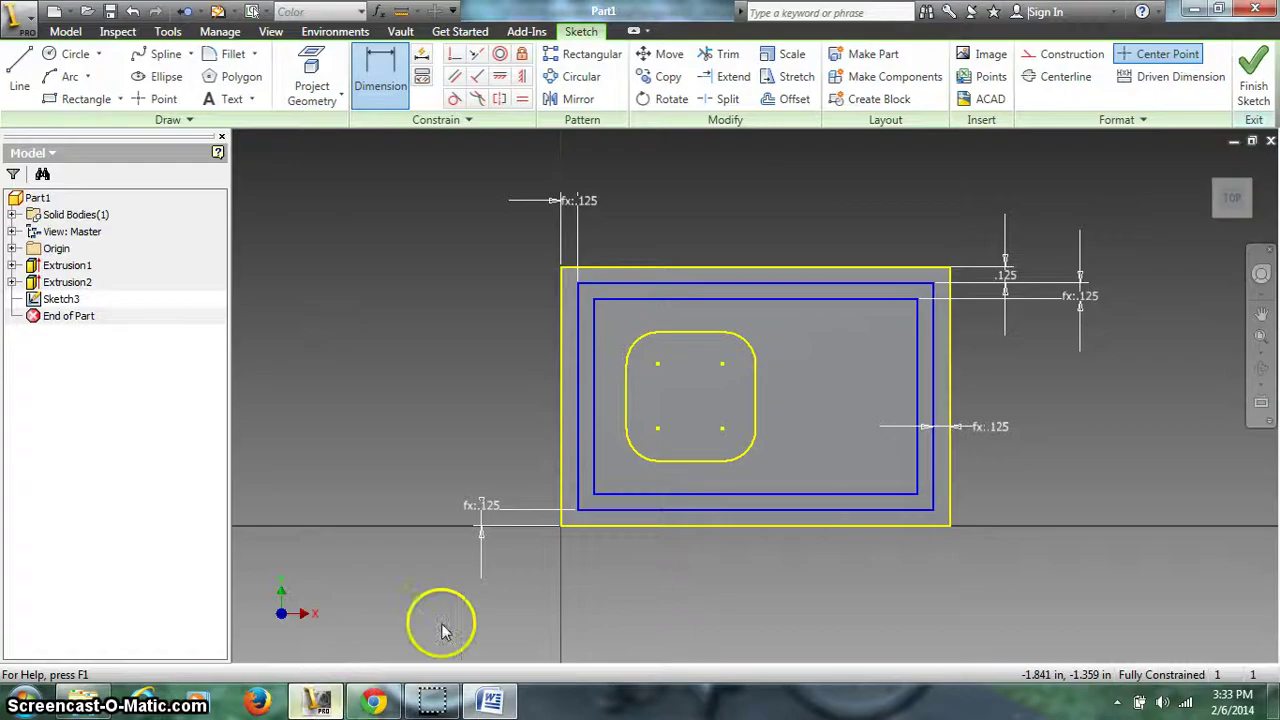
# - Check the corner radius on the flange drawing in Word, return to Inventor, and fillet the outer rectangle's corners with a 0.0625 in radius
pyautogui.click(491, 702)
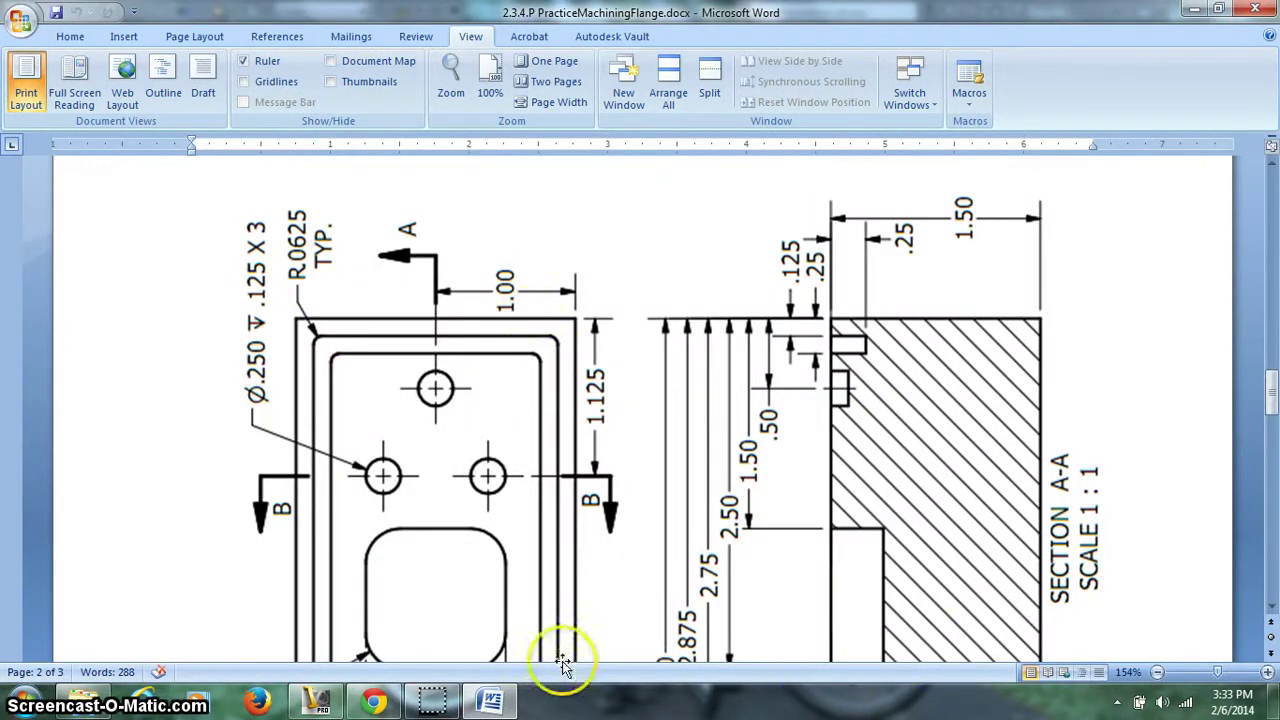
pyautogui.click(318, 703)
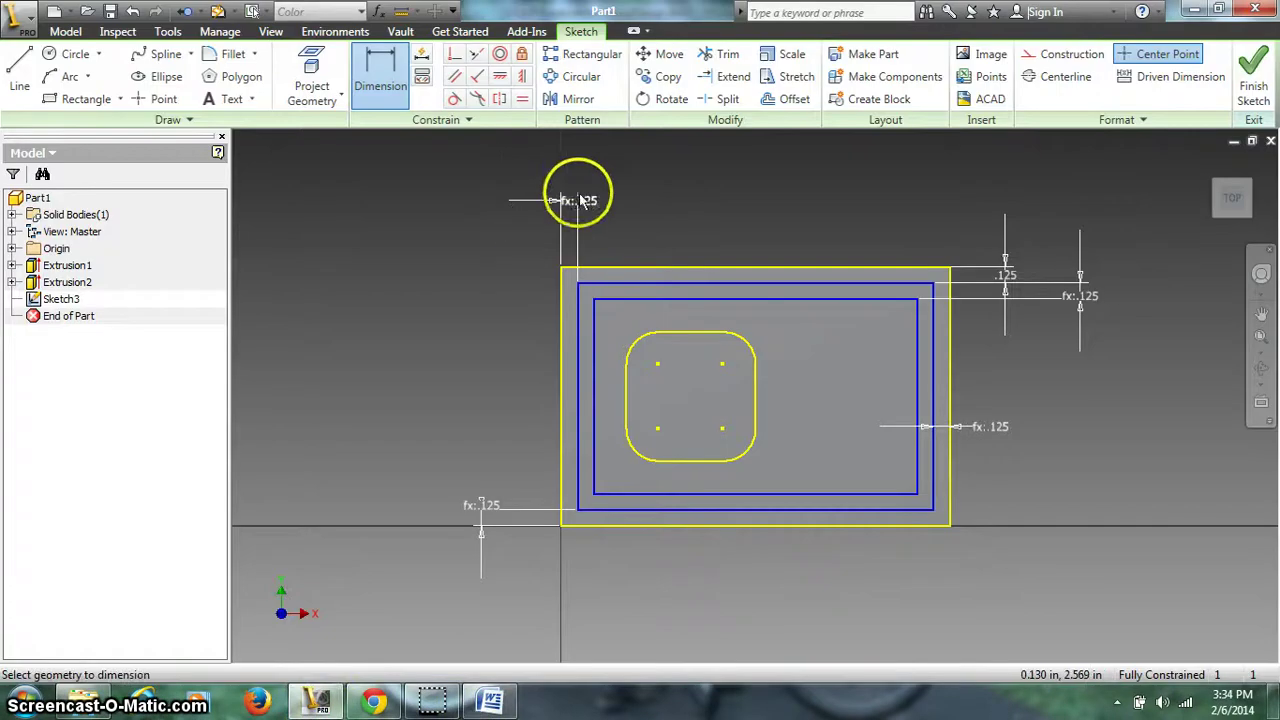
pyautogui.click(230, 54)
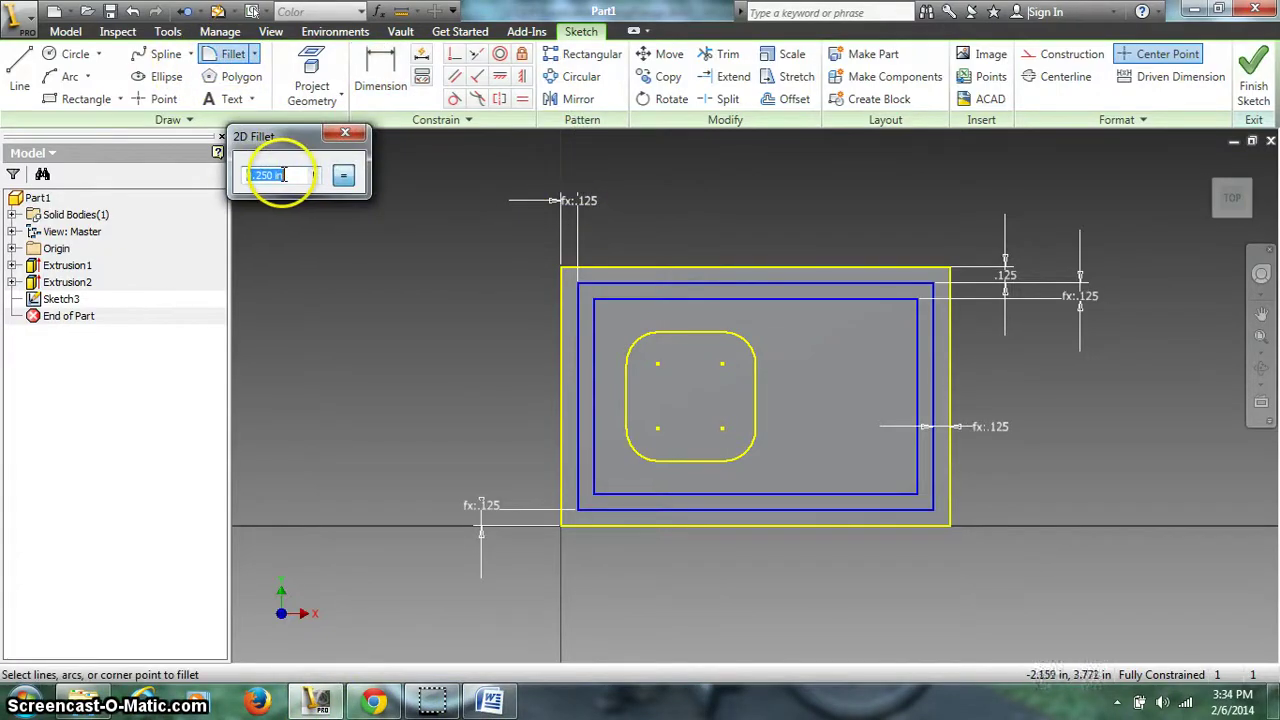
pyautogui.click(246, 175)
pyautogui.doubleClick(248, 175)
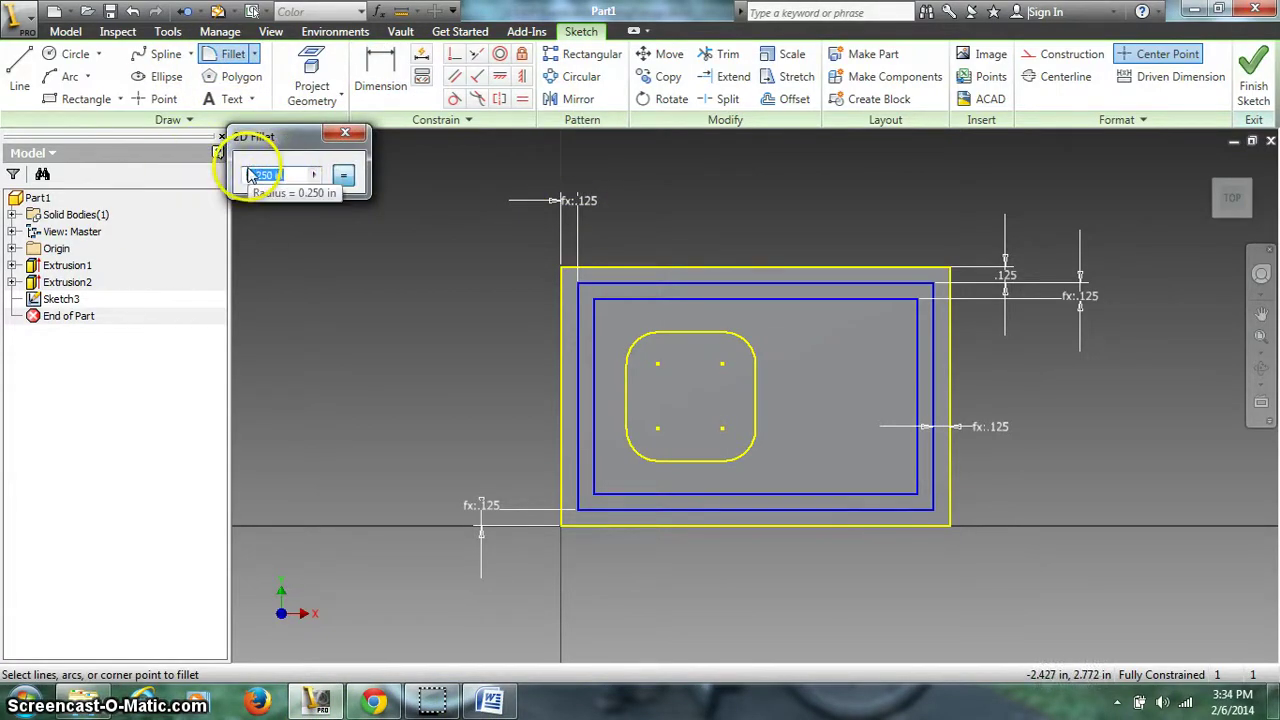
pyautogui.press('BackSpace')
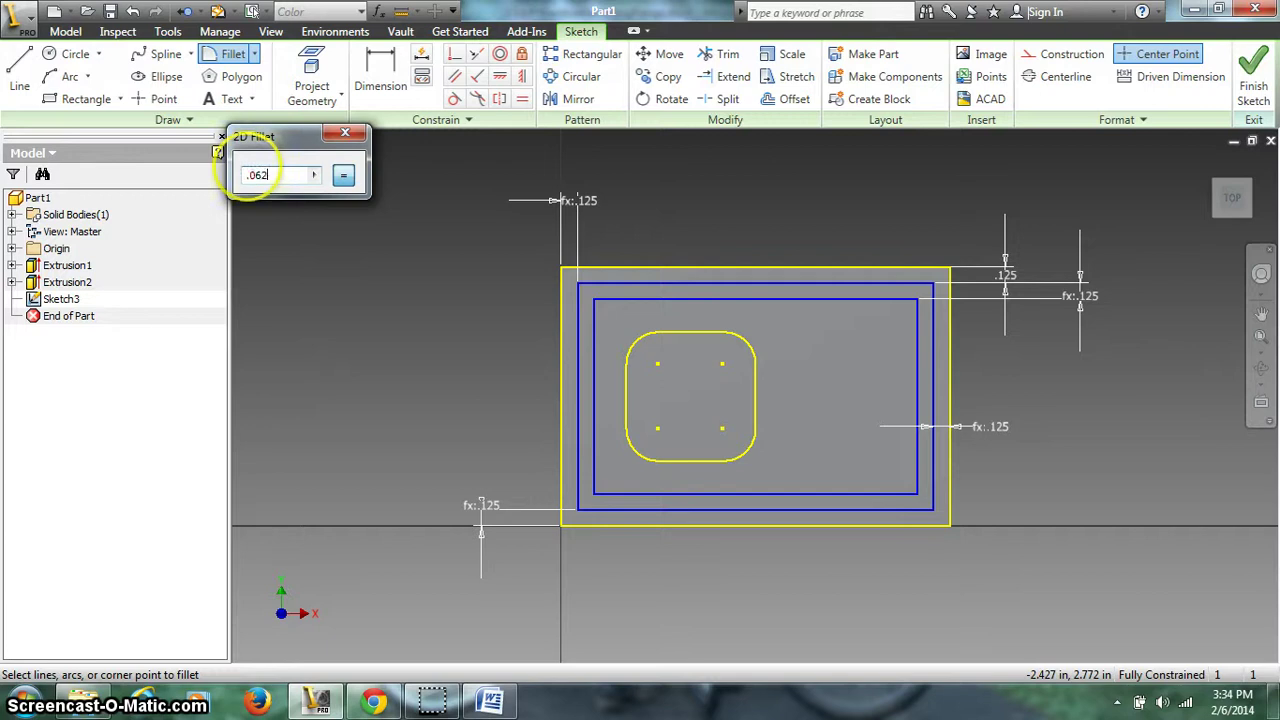
pyautogui.click(581, 300)
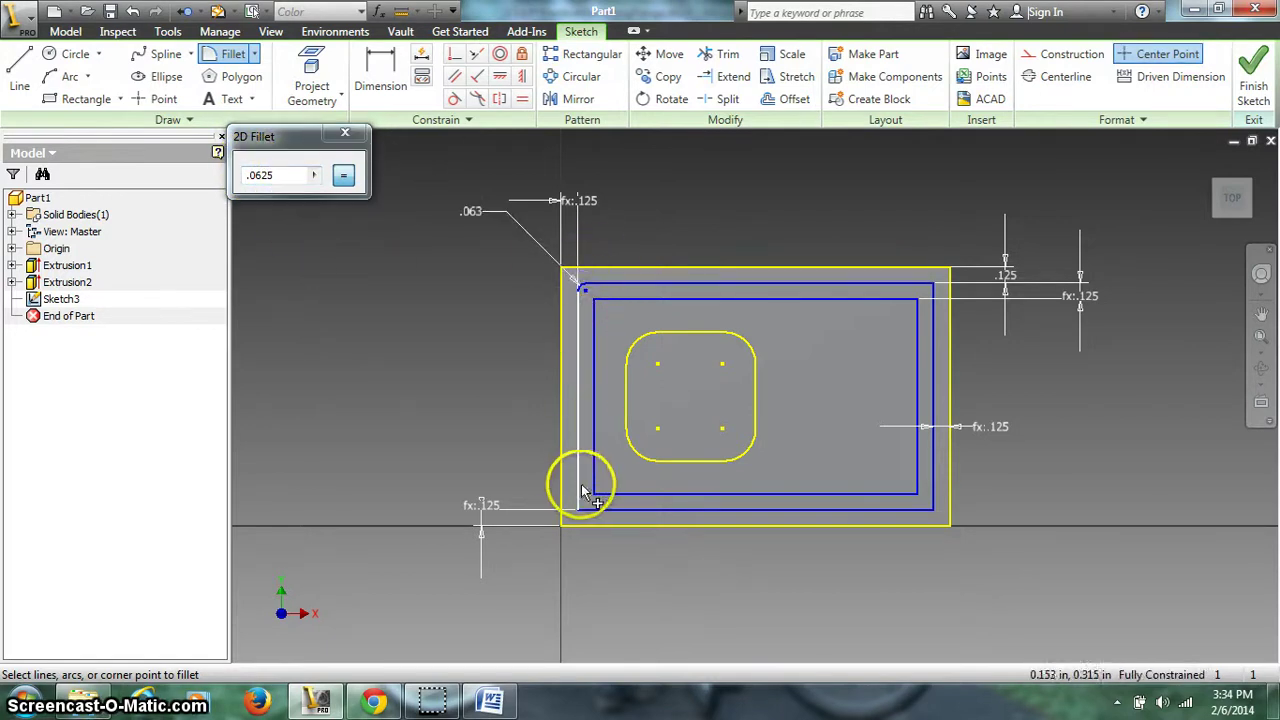
pyautogui.click(589, 516)
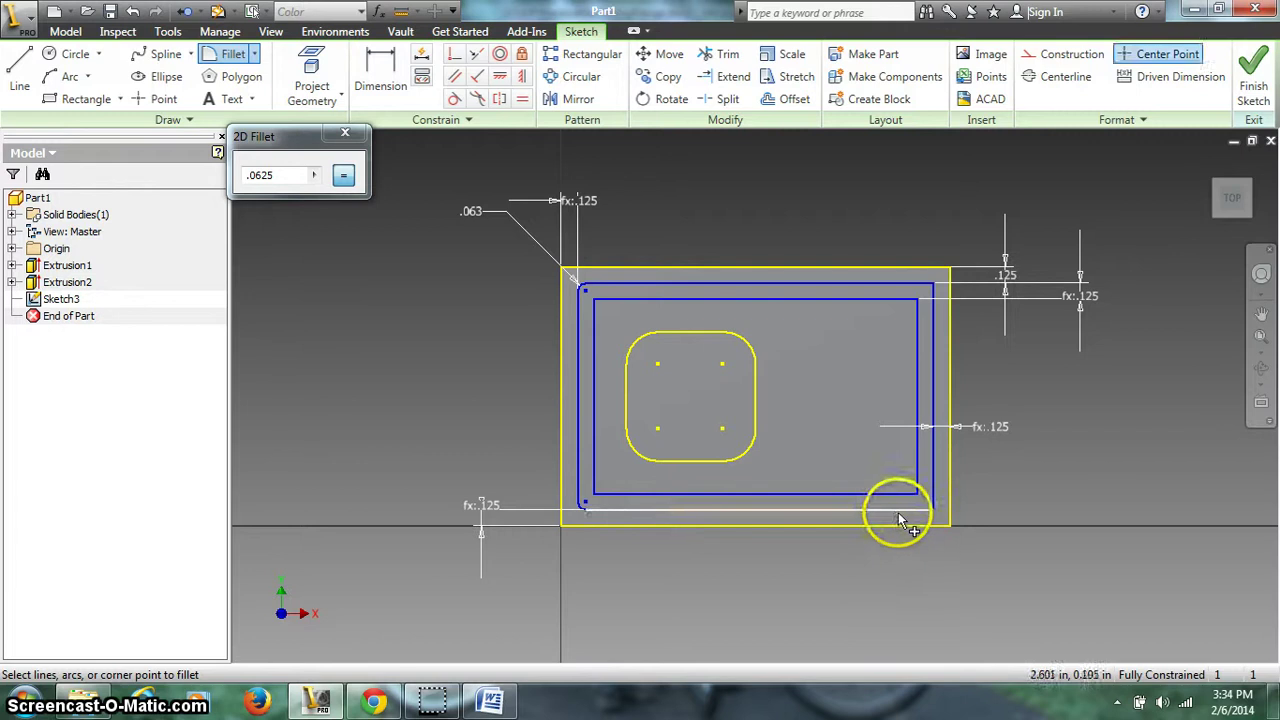
pyautogui.click(933, 493)
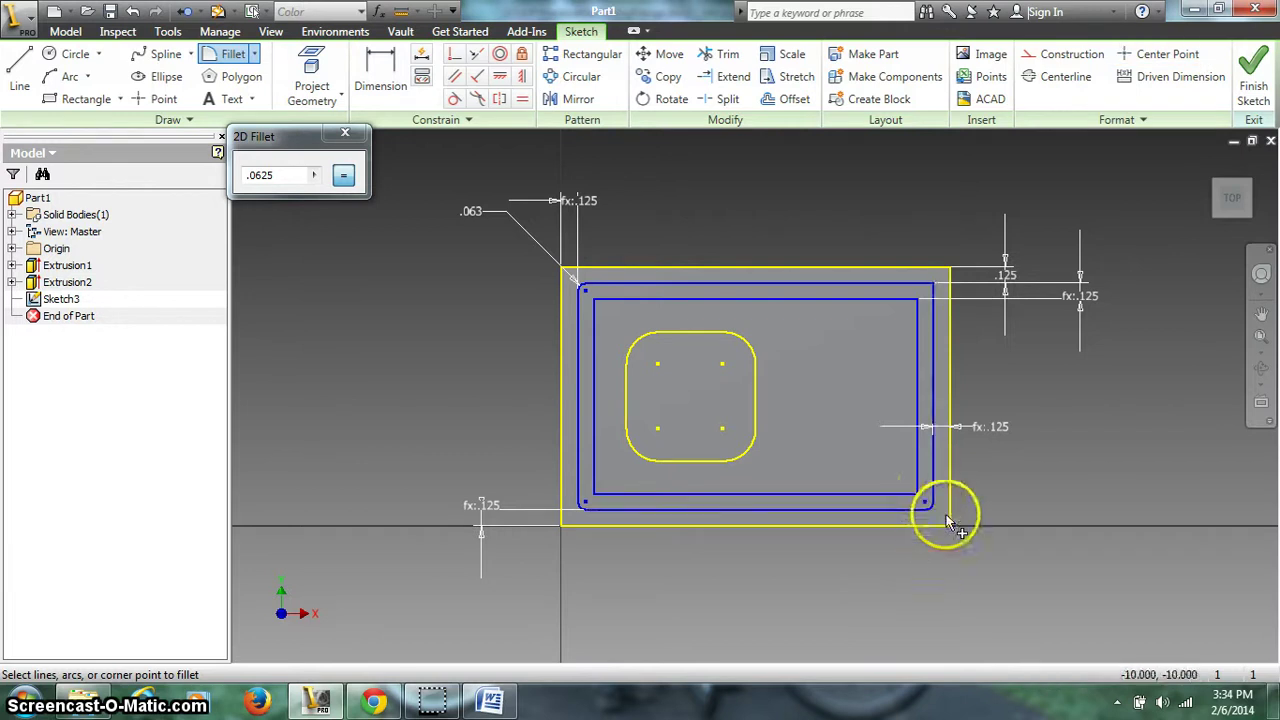
# - Fillet the inner rectangle's four corners with the same 0.0625 in radius and finish the sketch
pyautogui.click(900, 303)
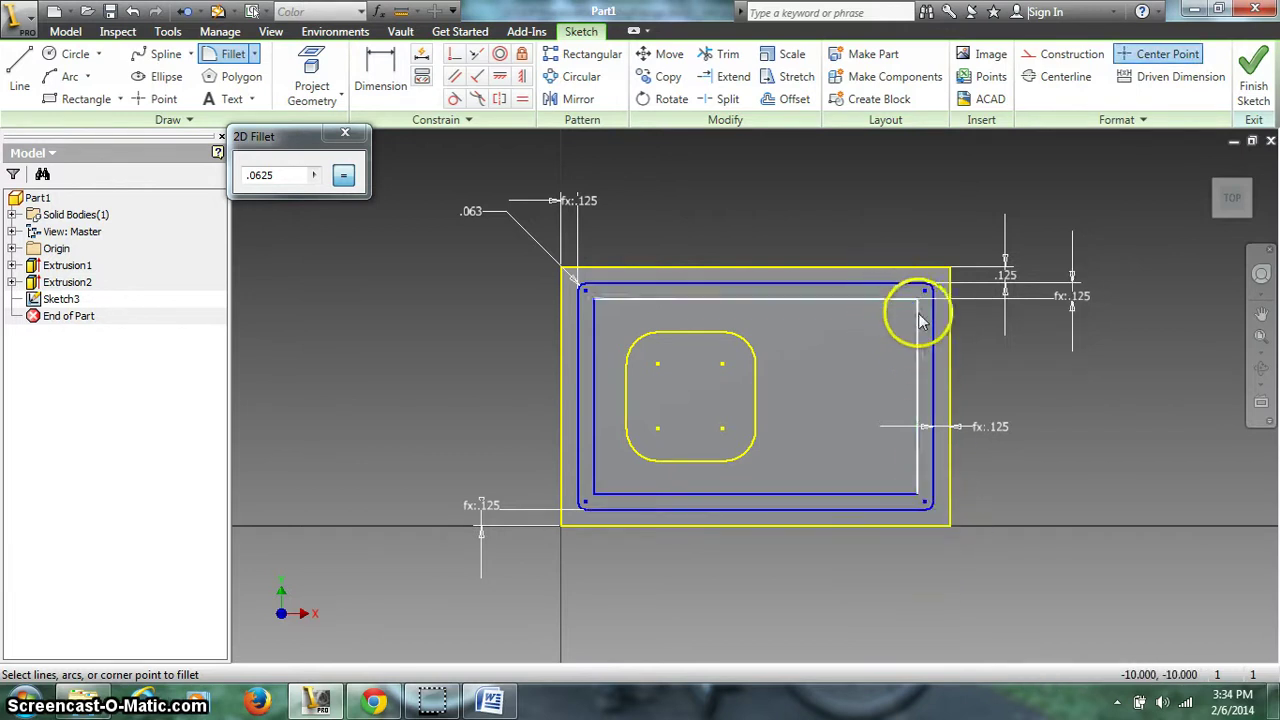
pyautogui.click(912, 490)
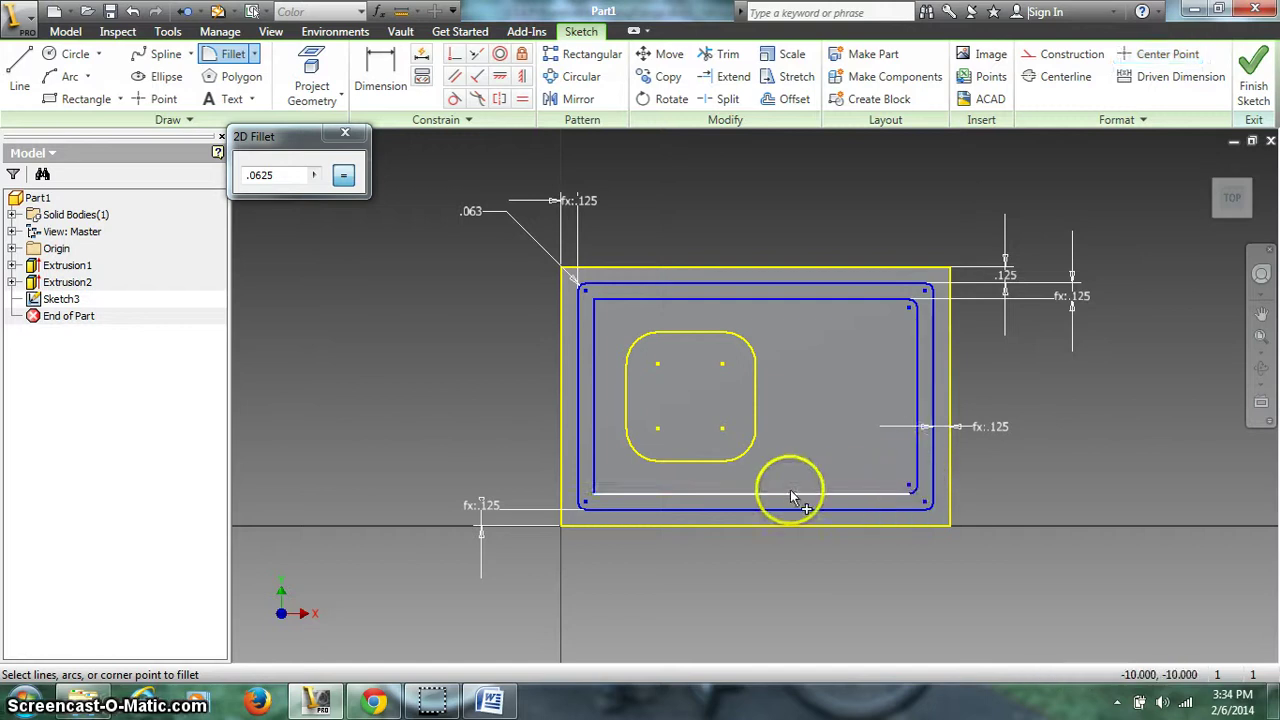
pyautogui.click(598, 489)
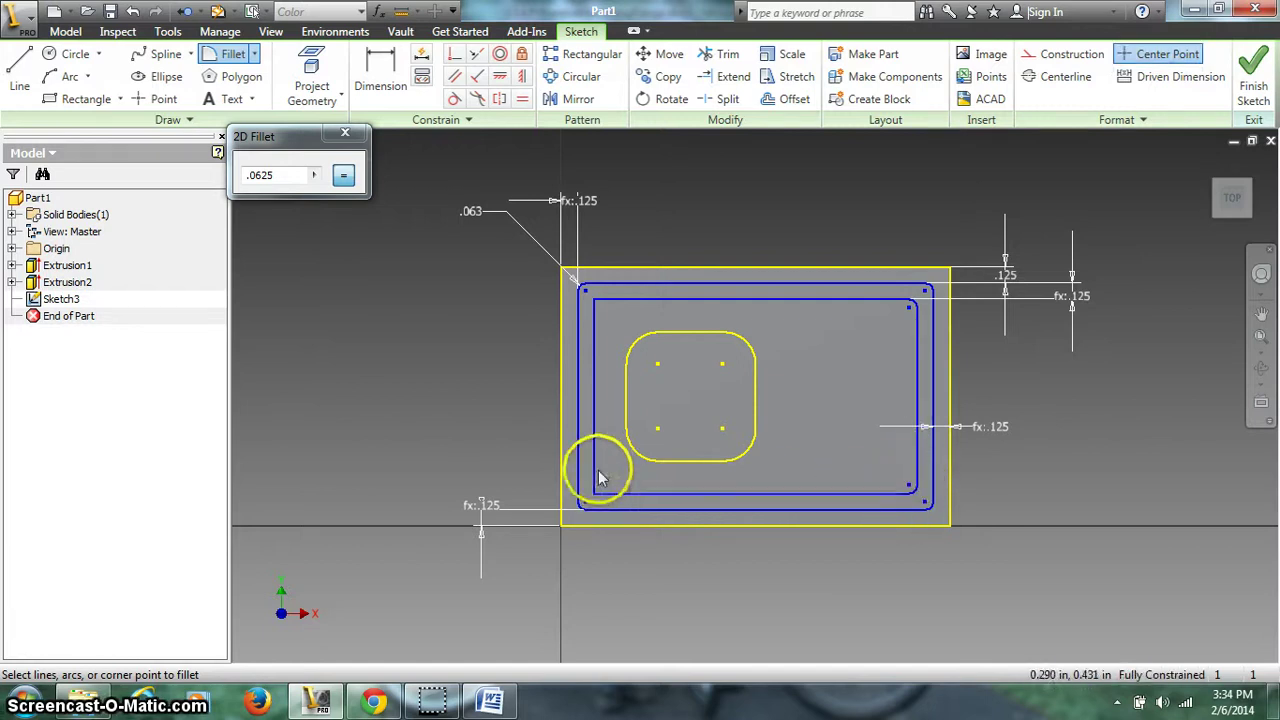
pyautogui.click(607, 299)
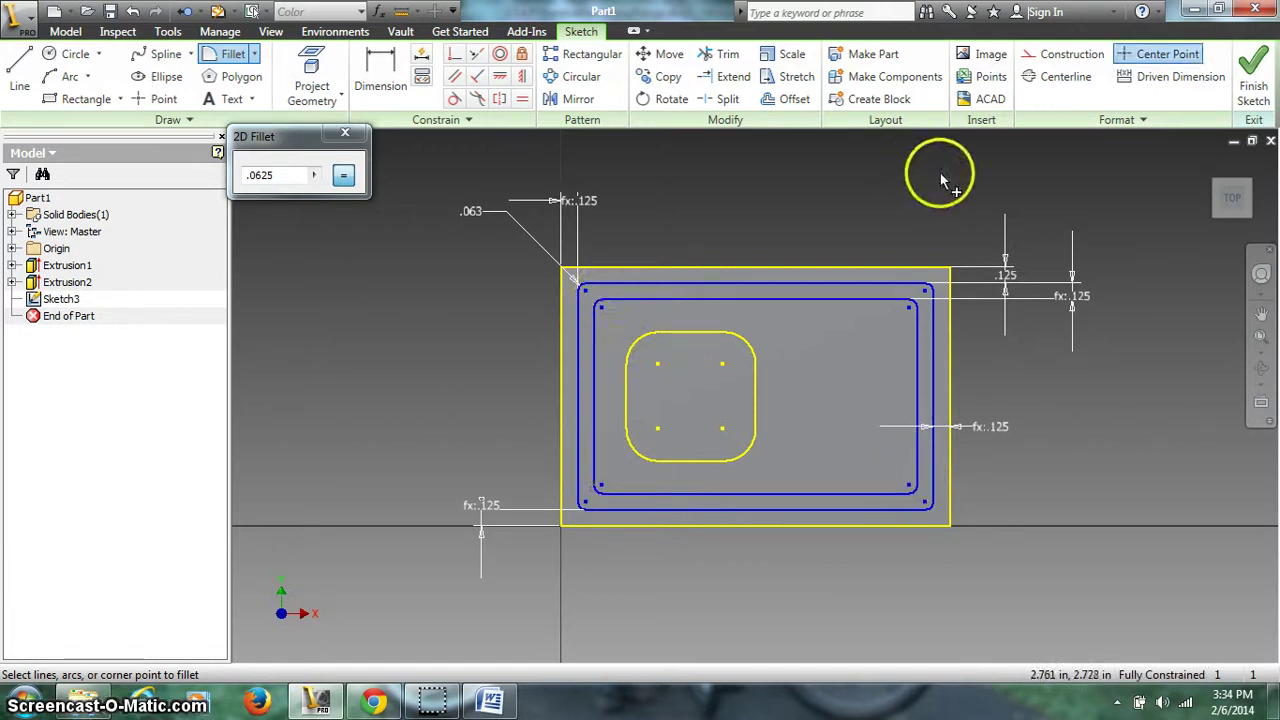
pyautogui.click(1252, 82)
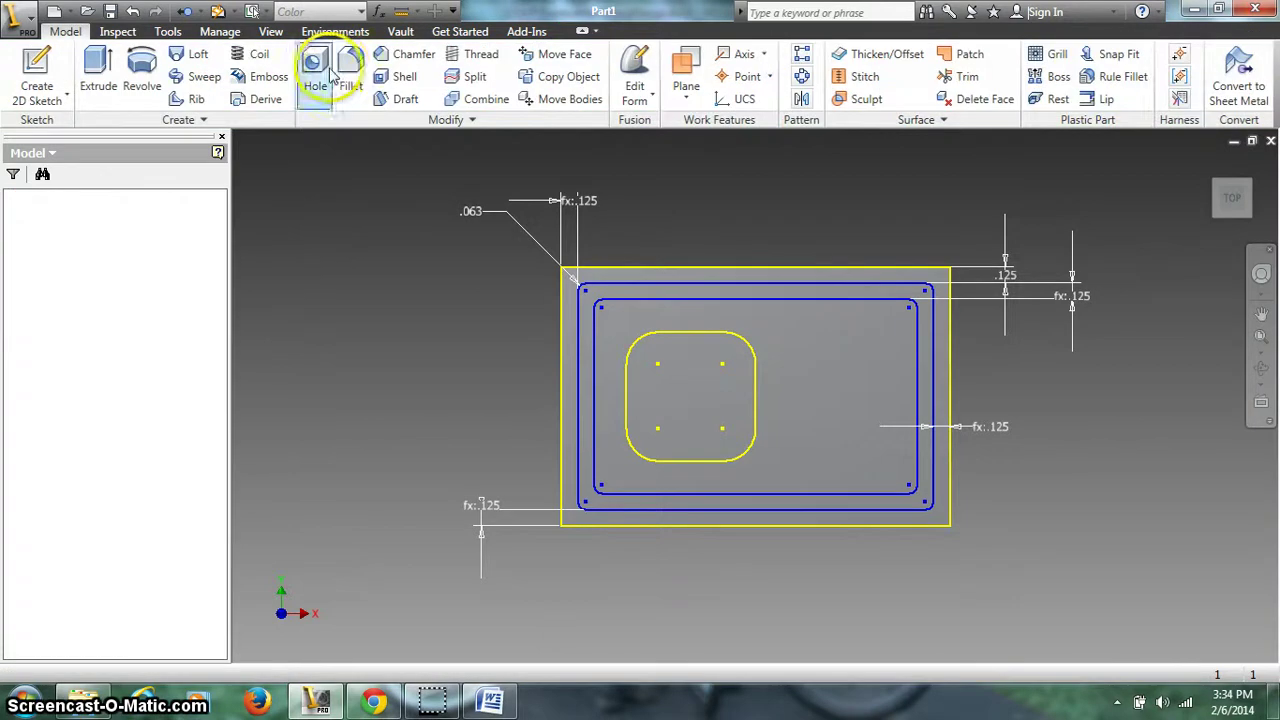
# - Extrude the band between the two rectangles as a 0.25 in deep cut, checking the depth against the flange drawing in Word
pyautogui.click(97, 66)
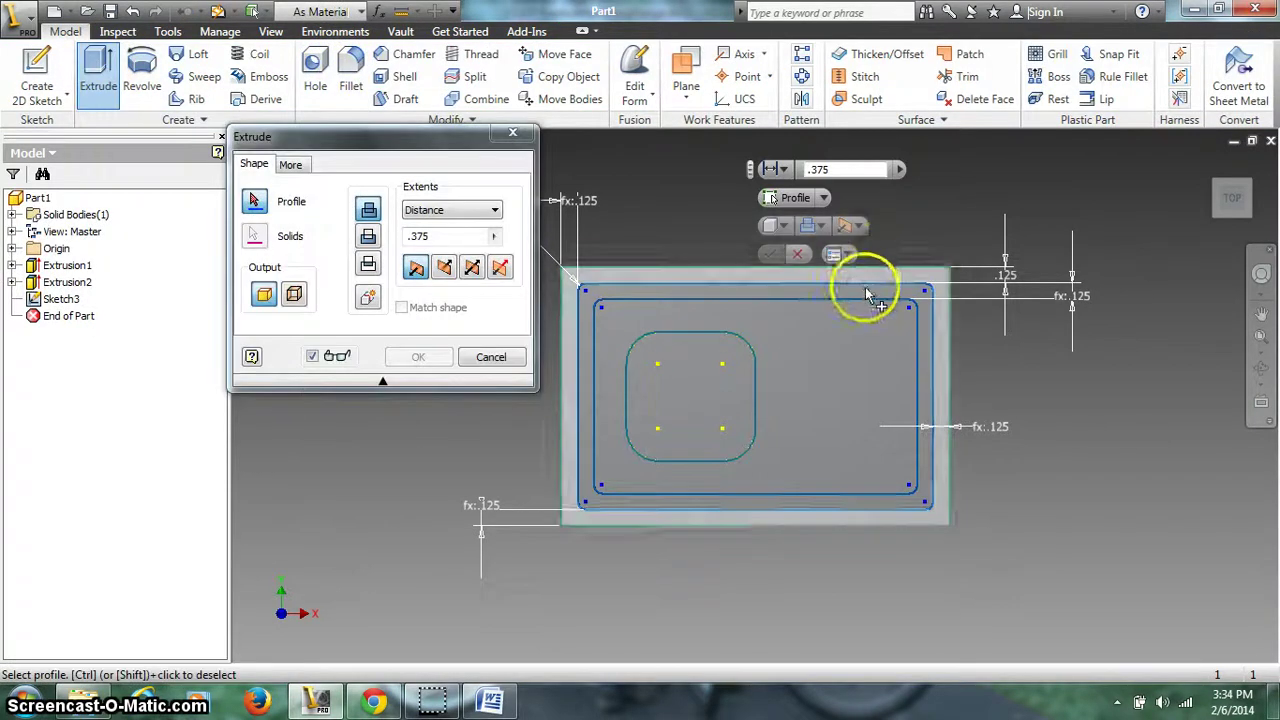
pyautogui.click(1220, 141)
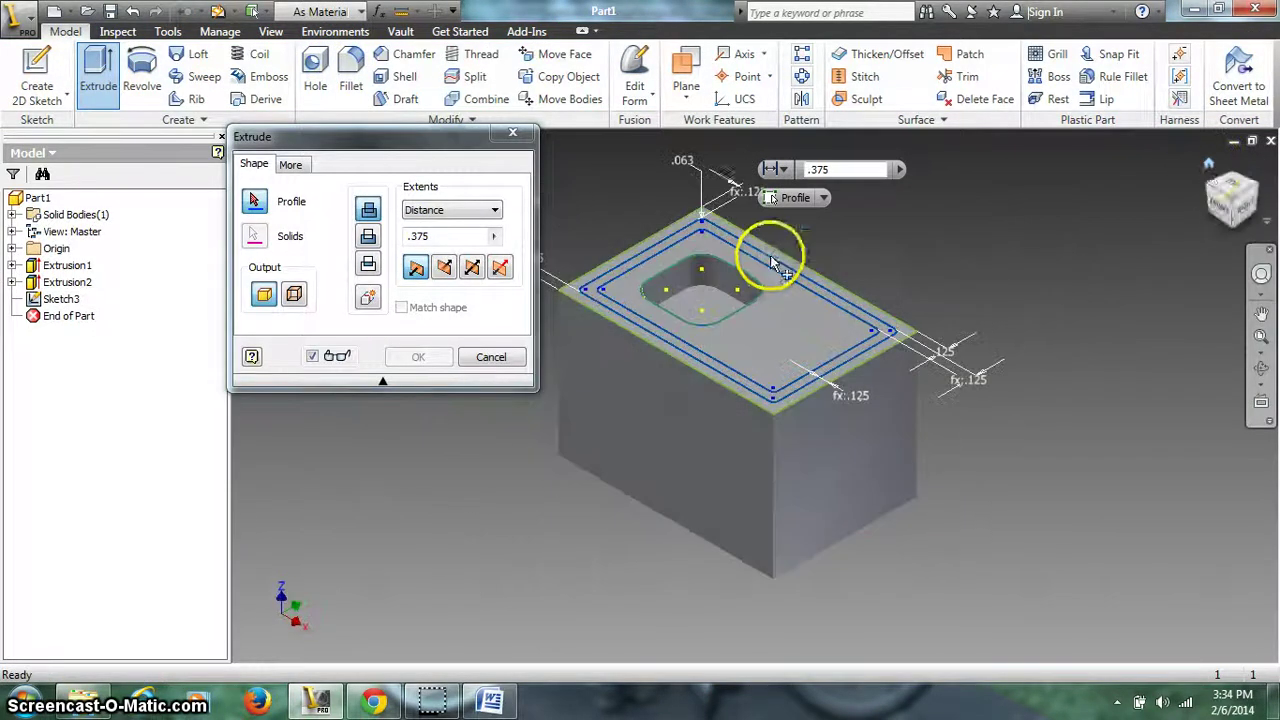
pyautogui.click(866, 334)
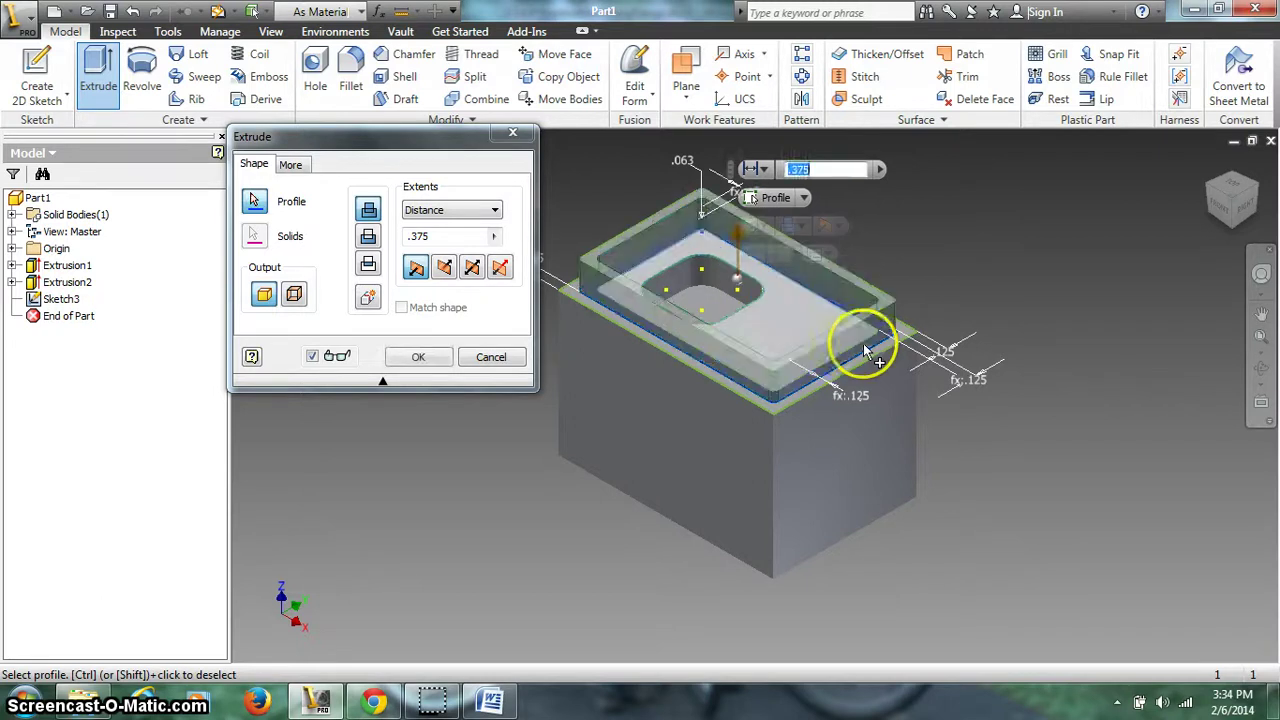
pyautogui.click(368, 236)
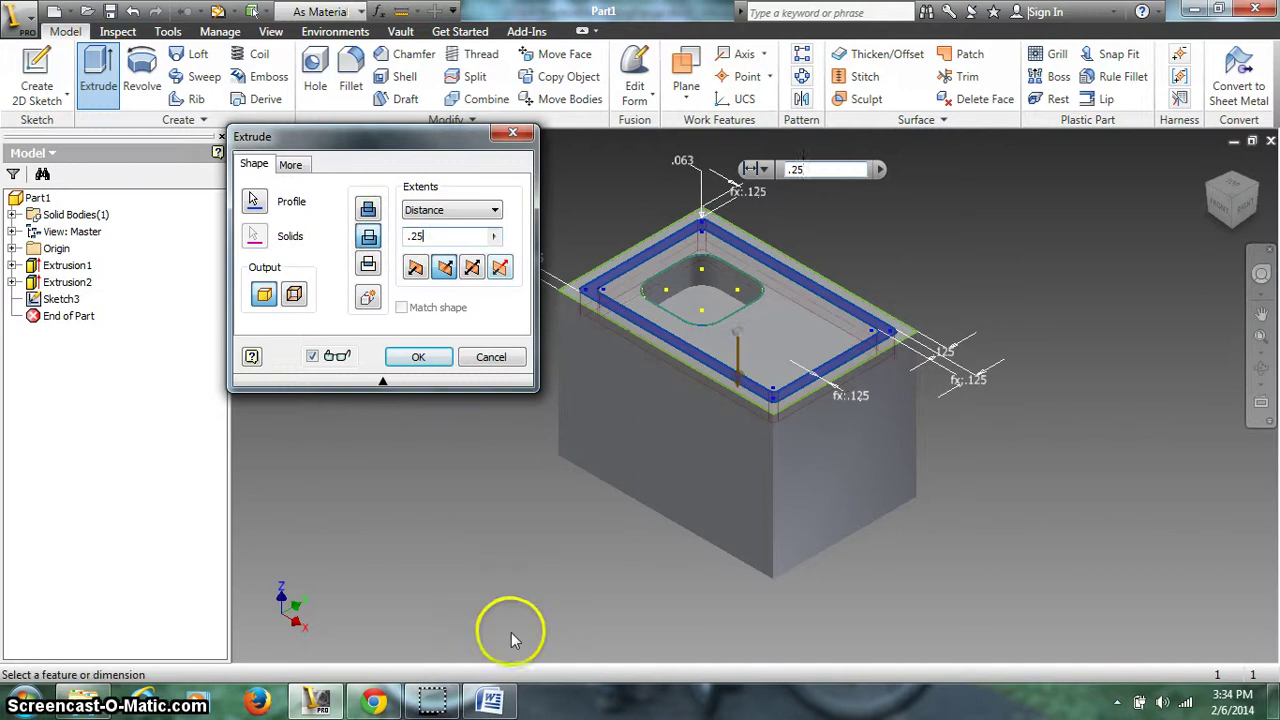
pyautogui.click(495, 700)
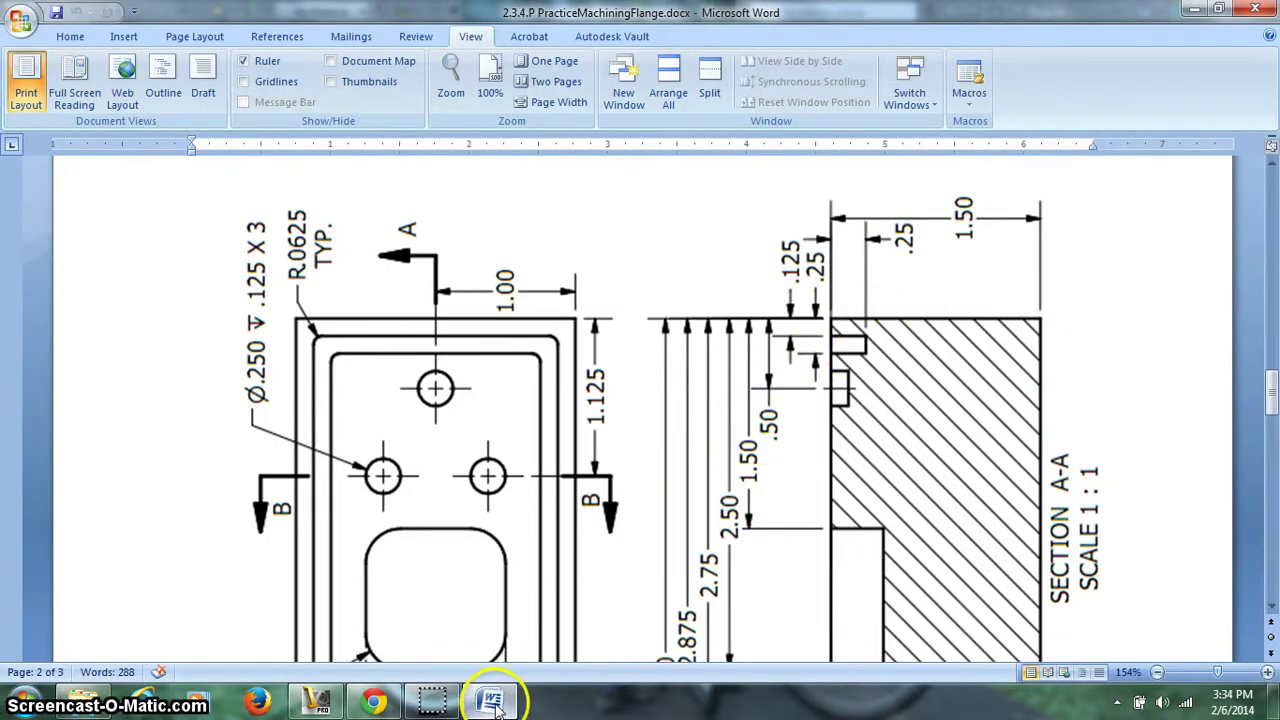
pyautogui.click(318, 700)
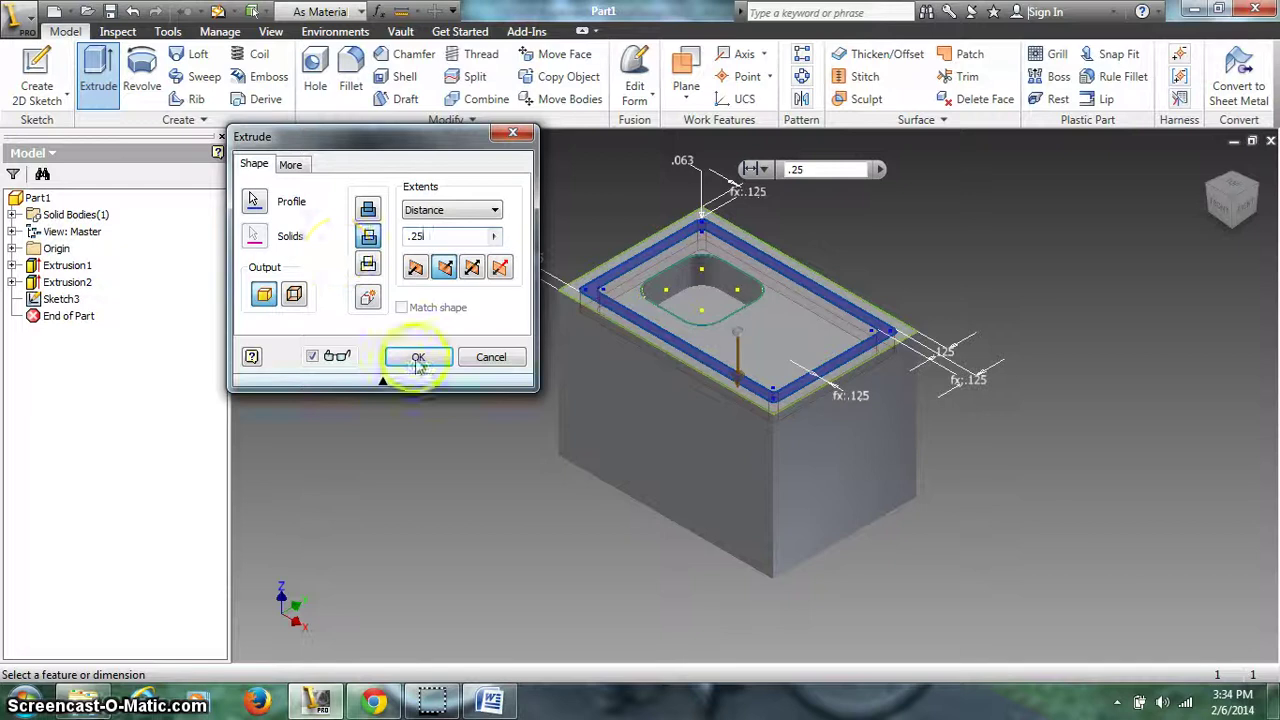
pyautogui.click(418, 358)
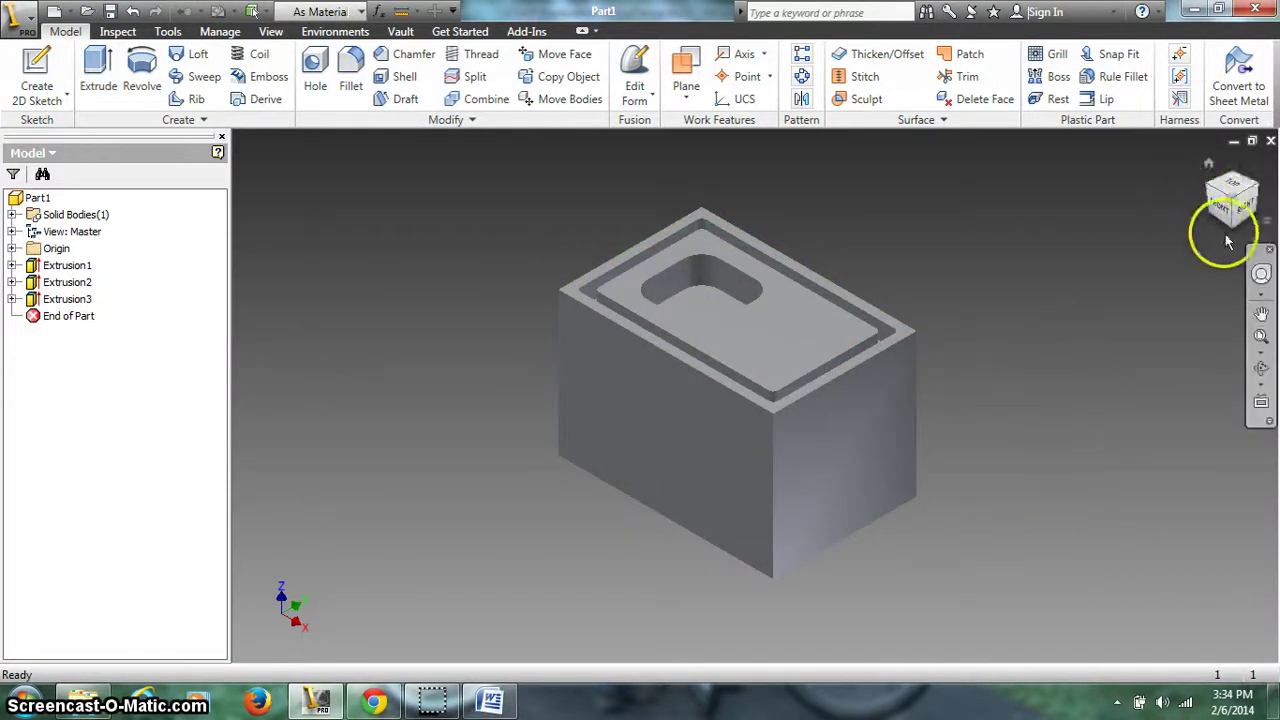
pyautogui.moveTo(1240, 205); pyautogui.dragTo(1179, 284)
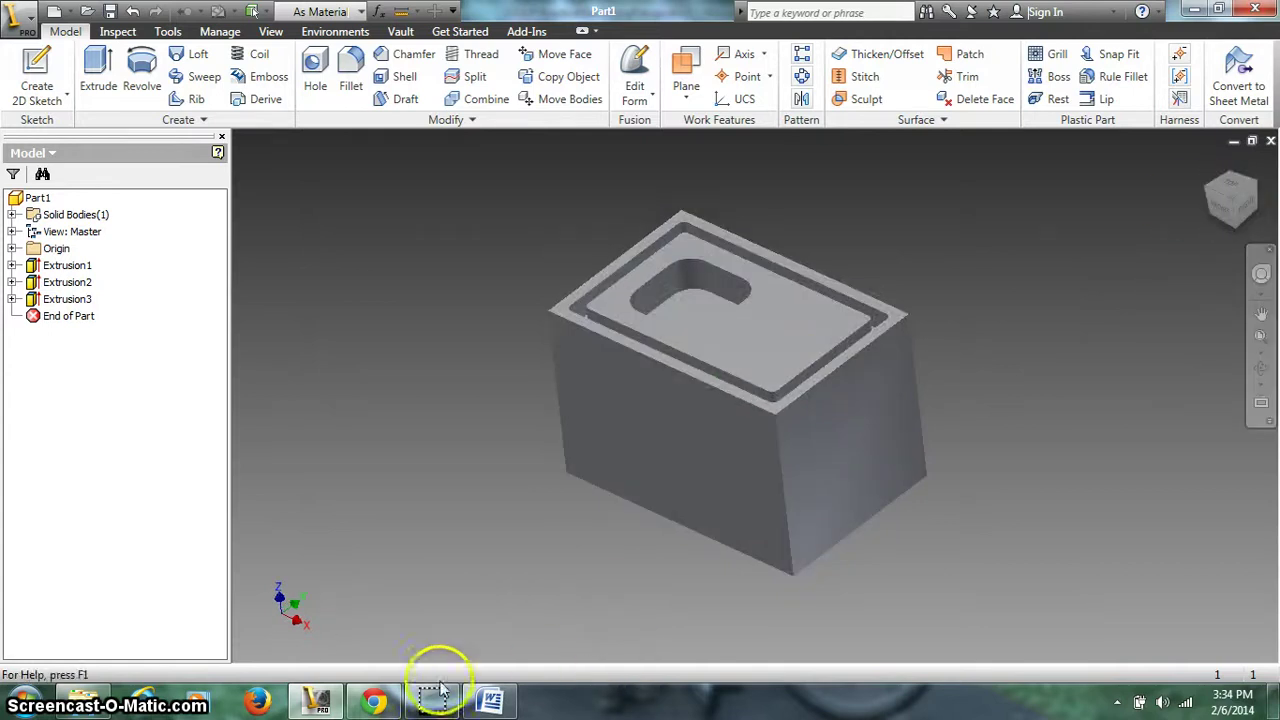
pyautogui.moveTo(428, 705)
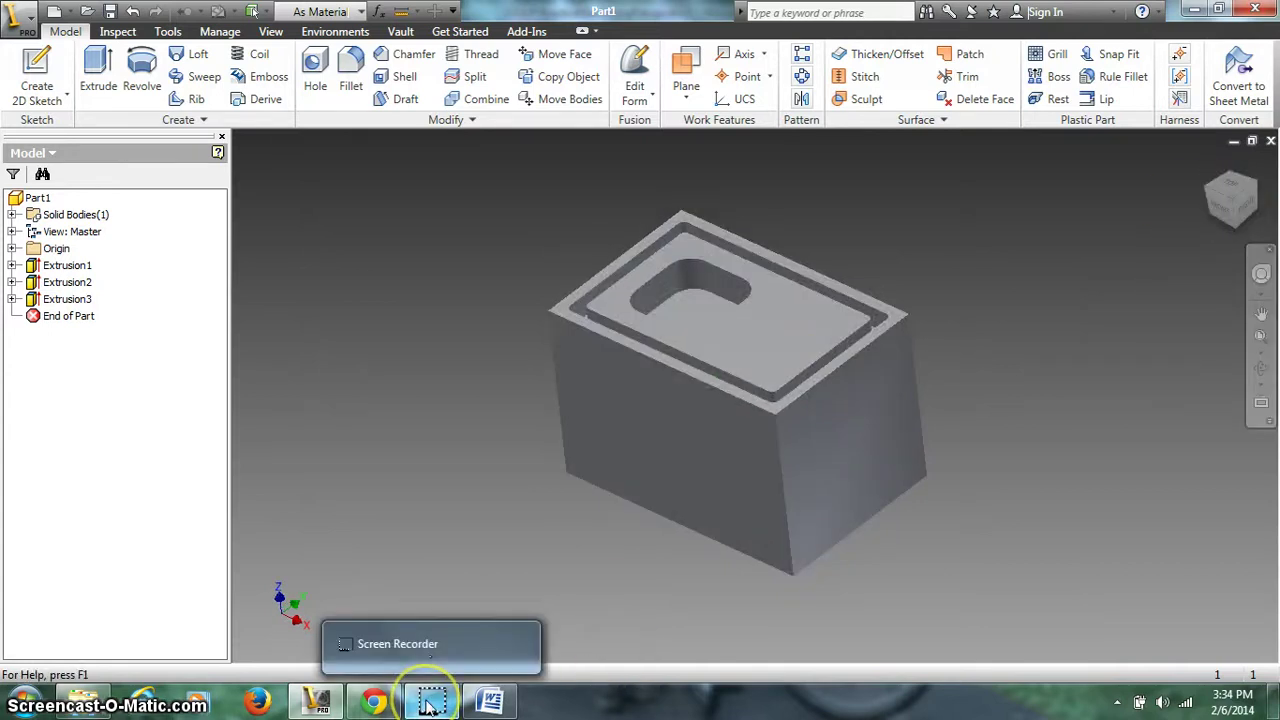